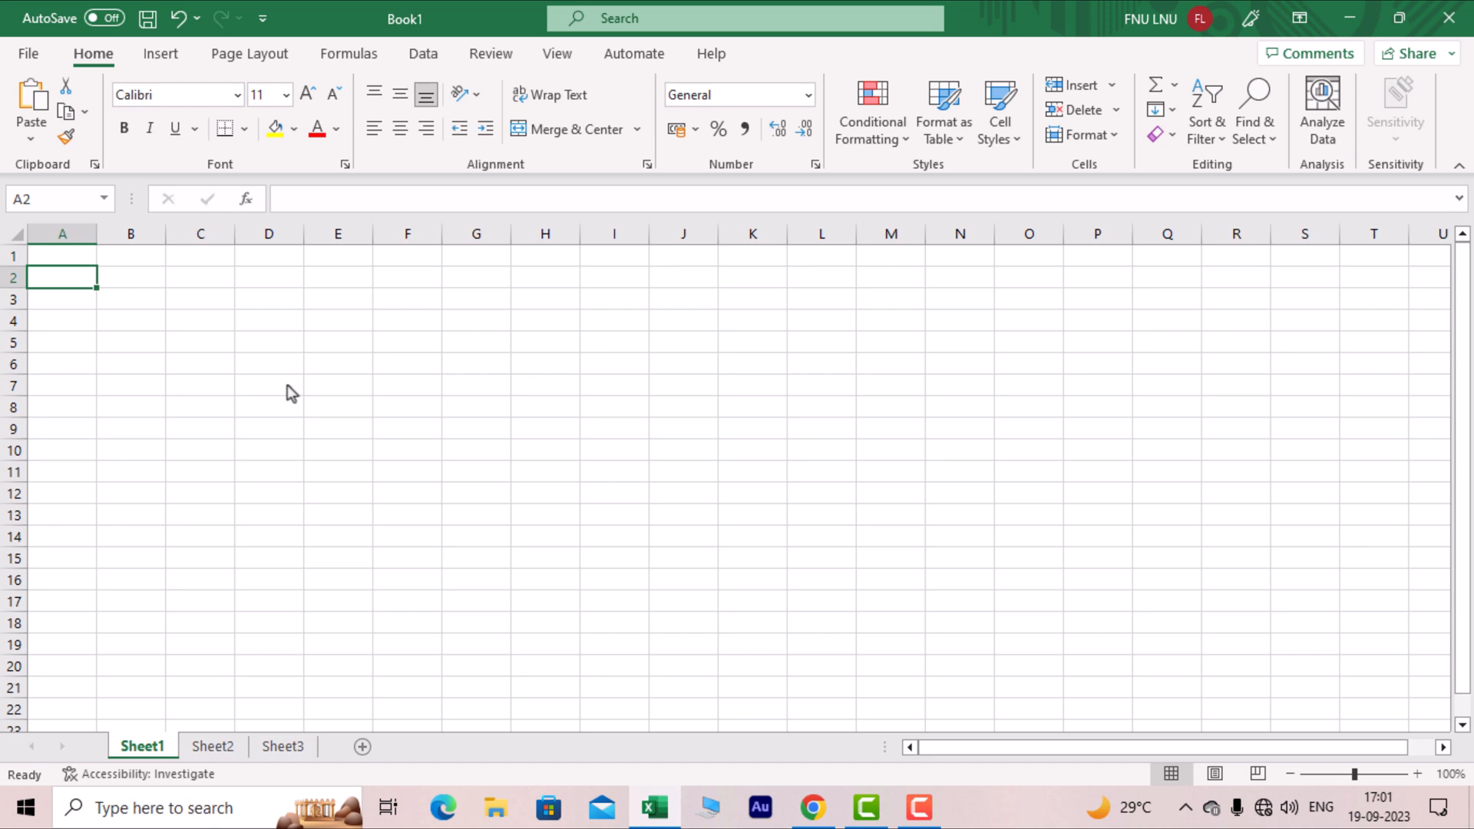
Look over the file management options and the formula commands, and return to the basic editing and formatting commands
click(291, 393)
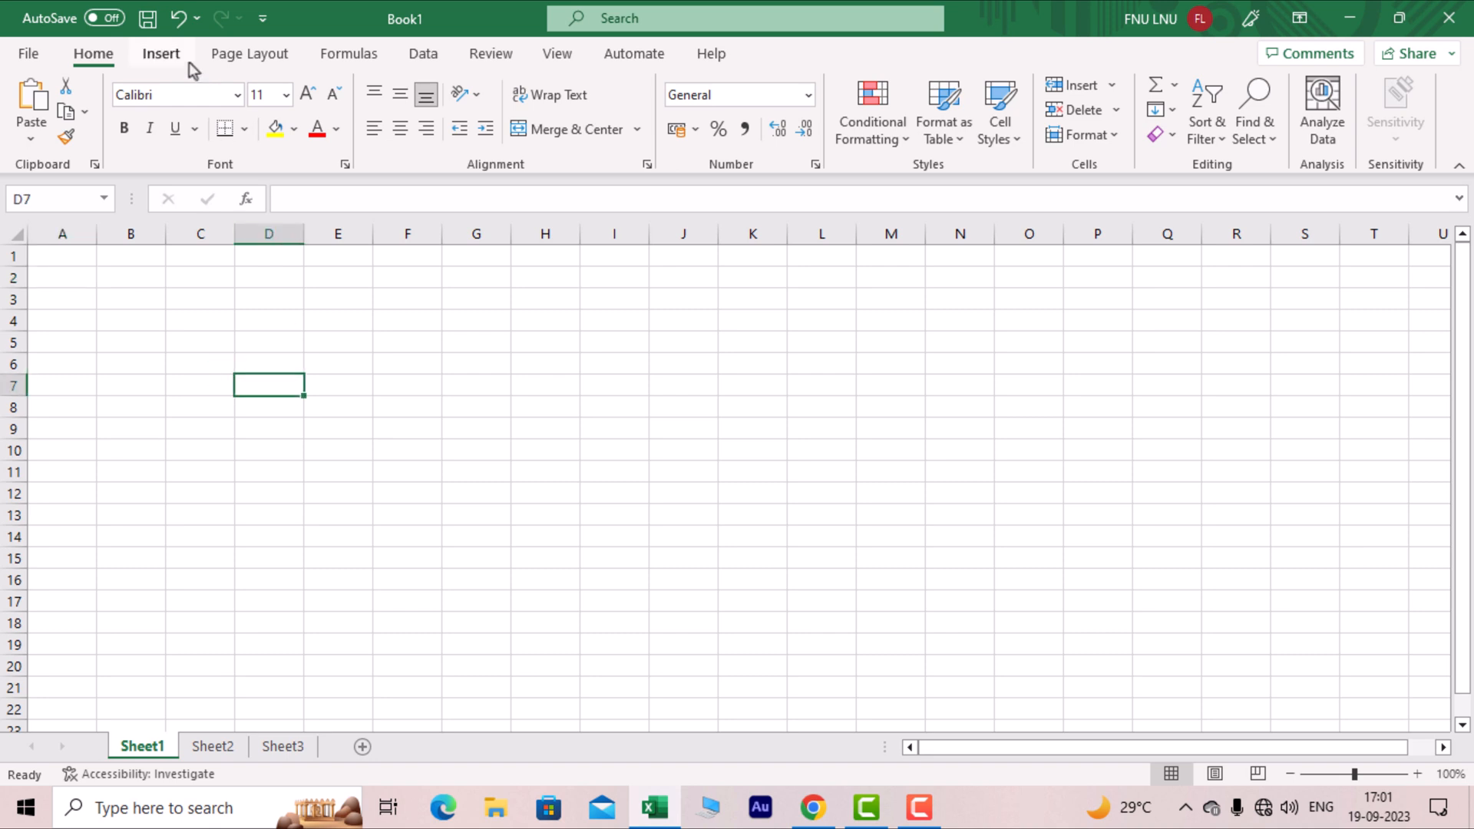
click(29, 55)
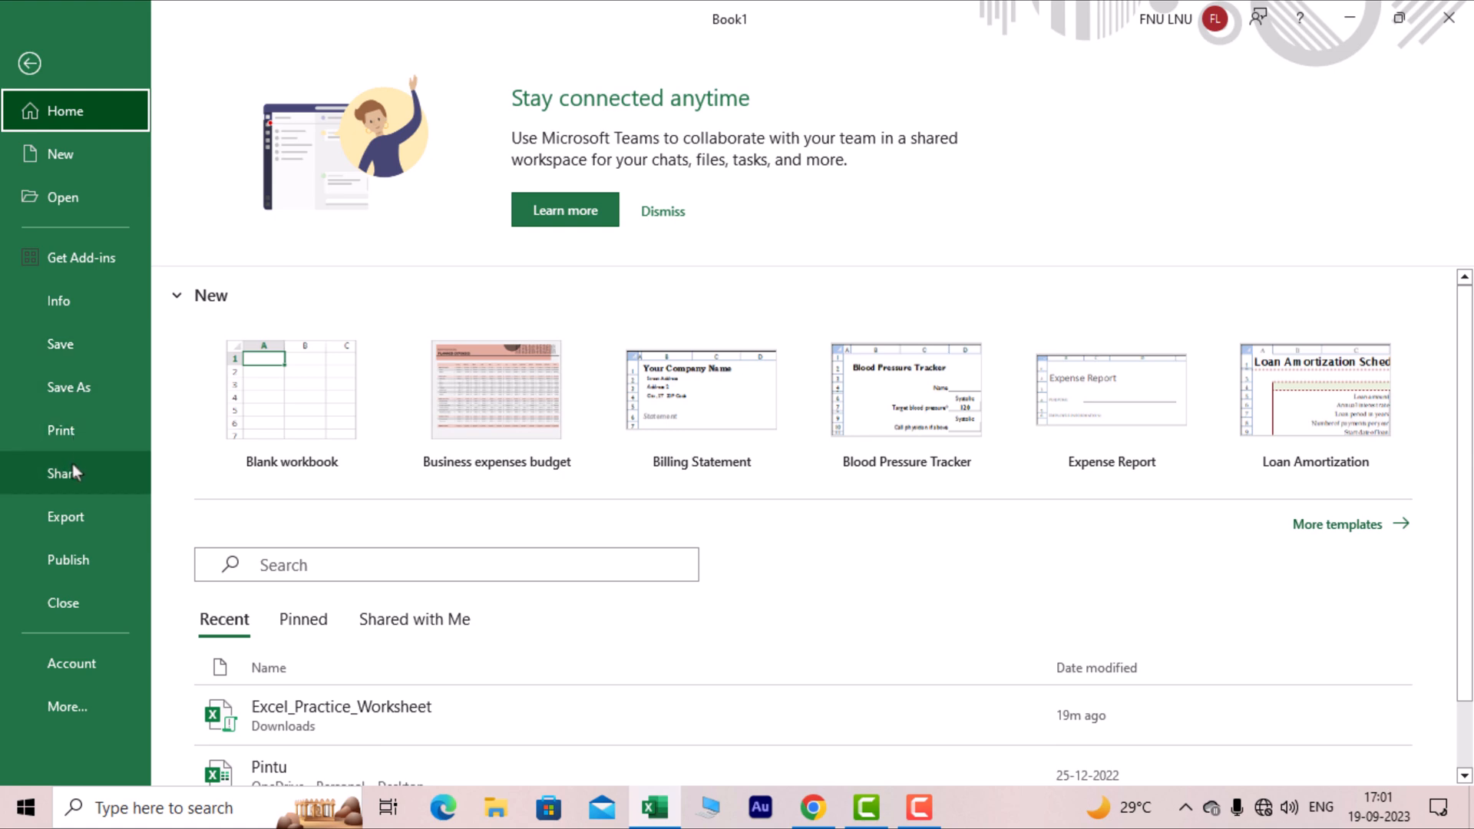
click(30, 65)
scroll(164, 171, down, 3)
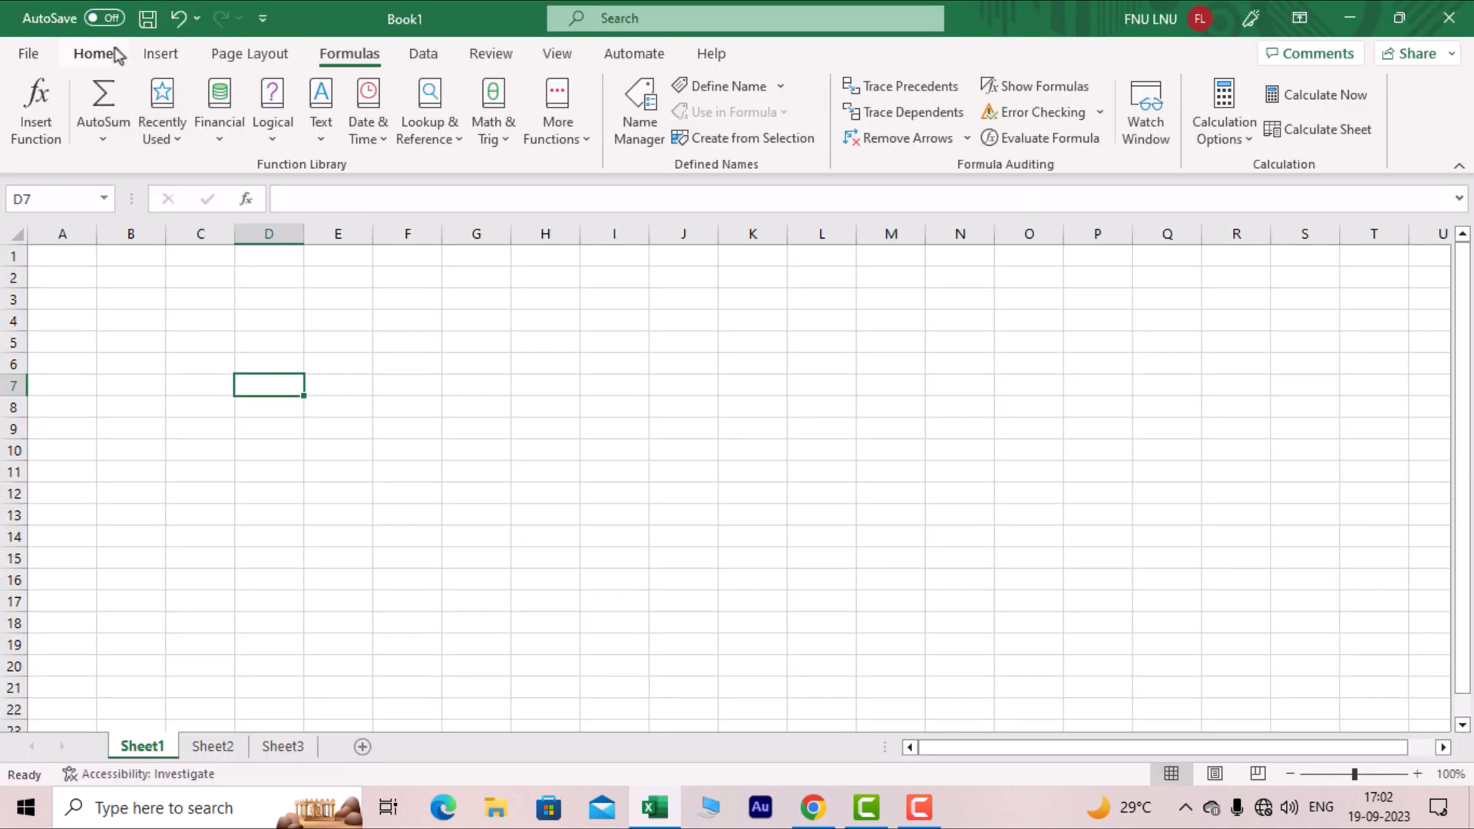
click(107, 44)
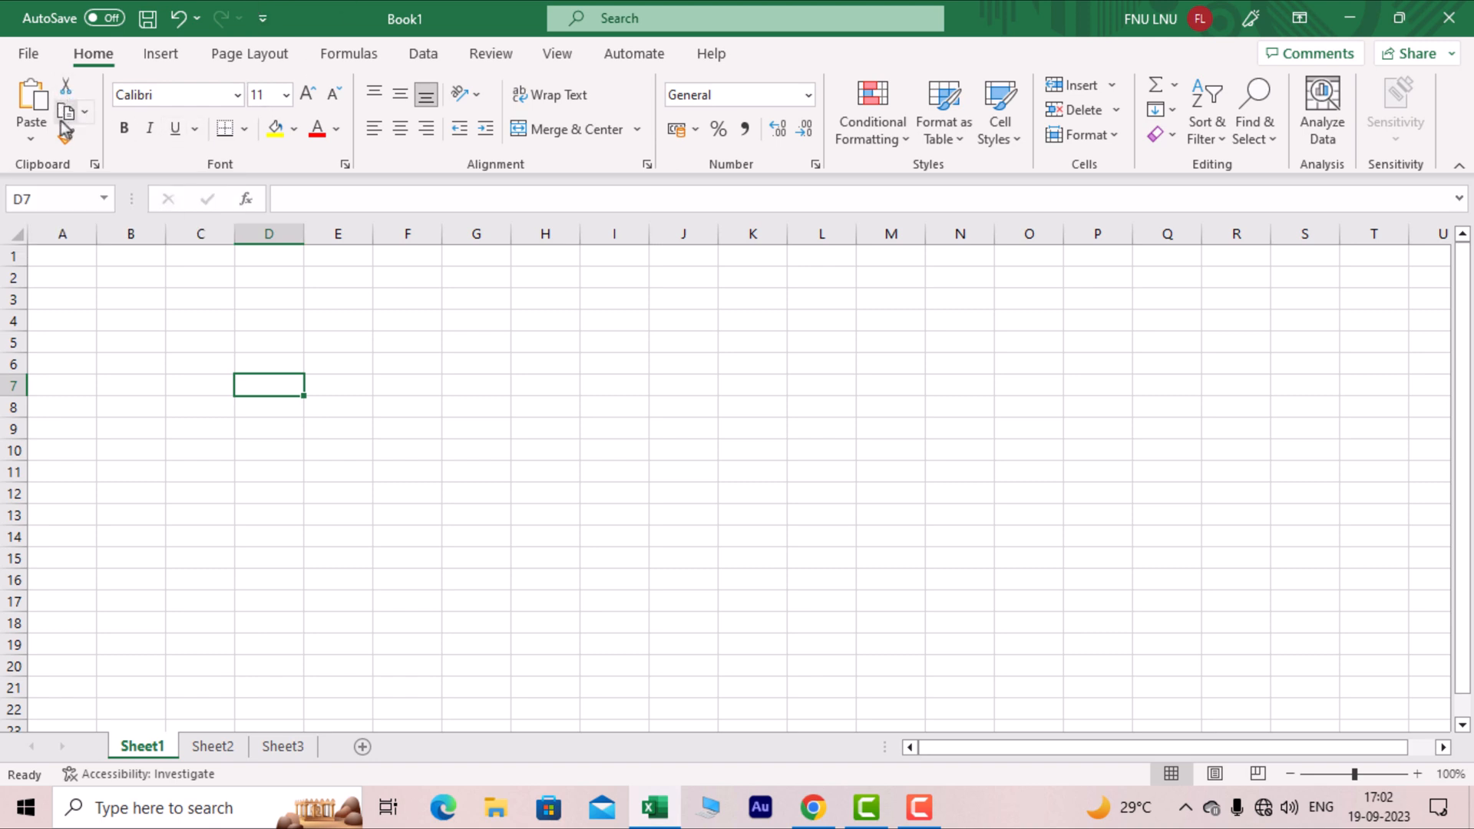
Copy the empty range A1:L8 and cancel the copy without pasting it
click(115, 334)
mouse_move(60, 255)
mouse_down()
mouse_move(247, 319)
mouse_move(823, 404)
mouse_up()
key(ctrl+c)
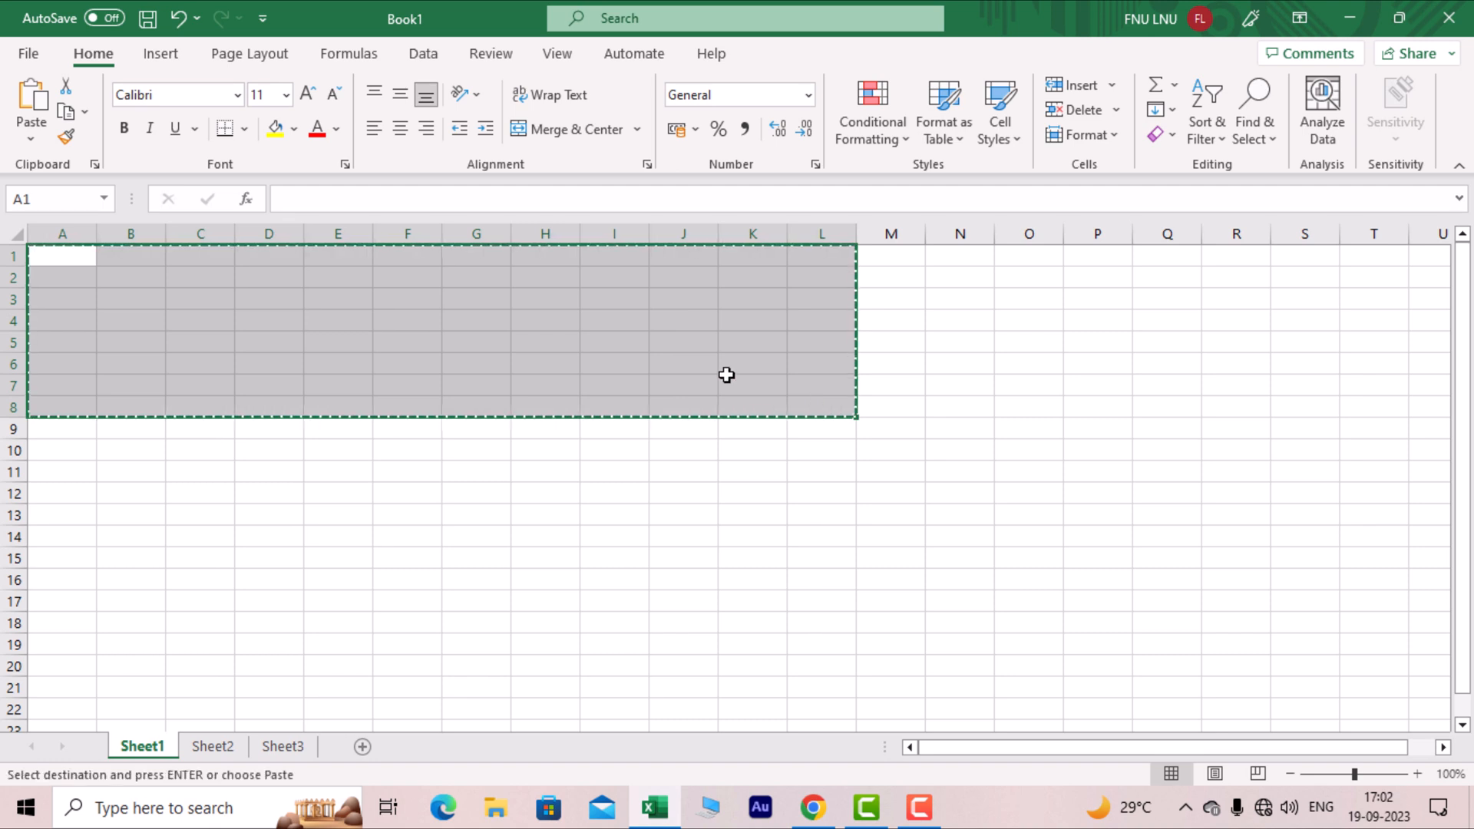
key(Escape)
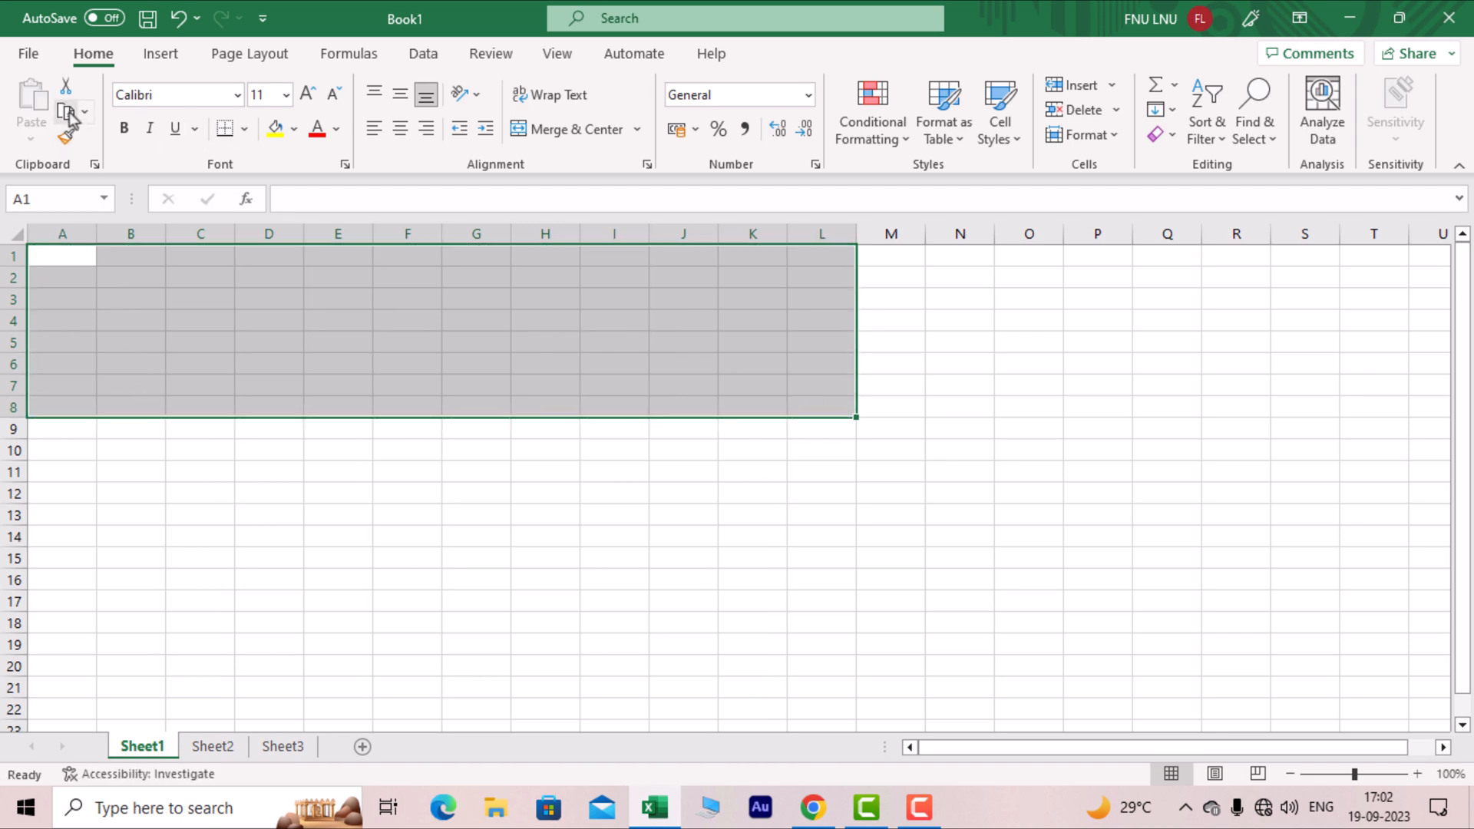
click(67, 113)
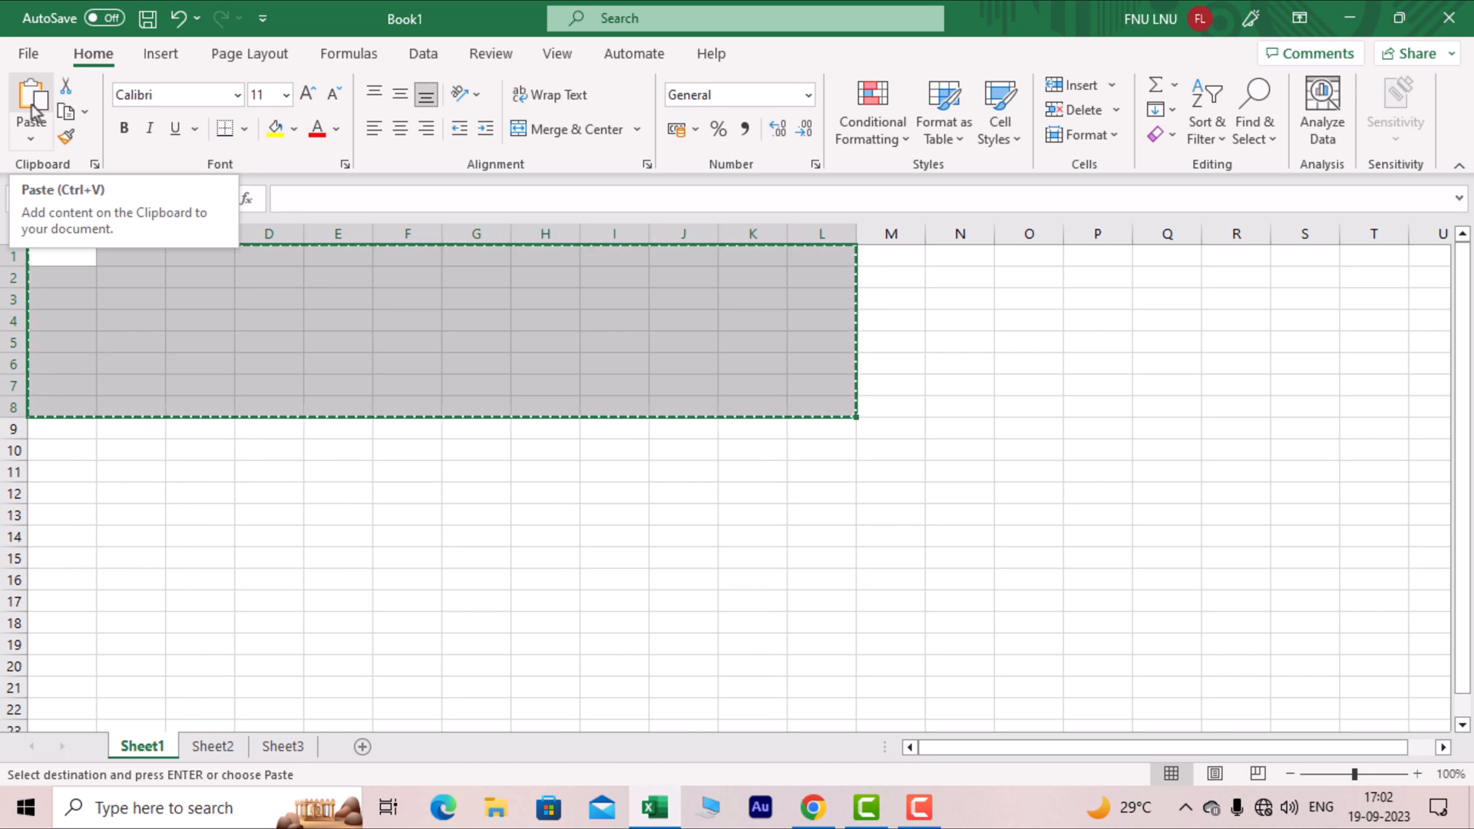
key(Escape)
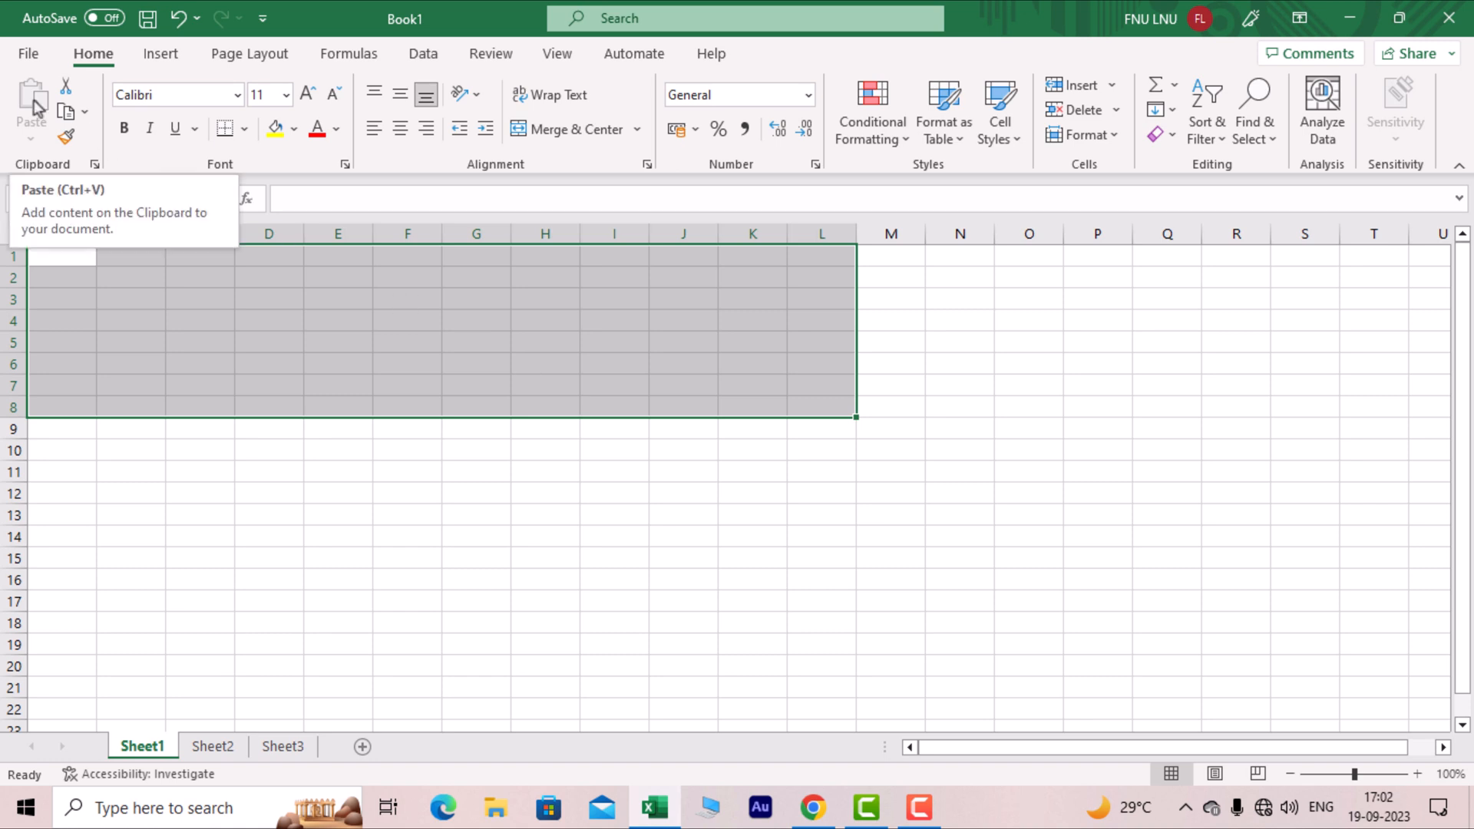
Copy the formatting of cell A1 to cell G1 with Format Painter
click(311, 494)
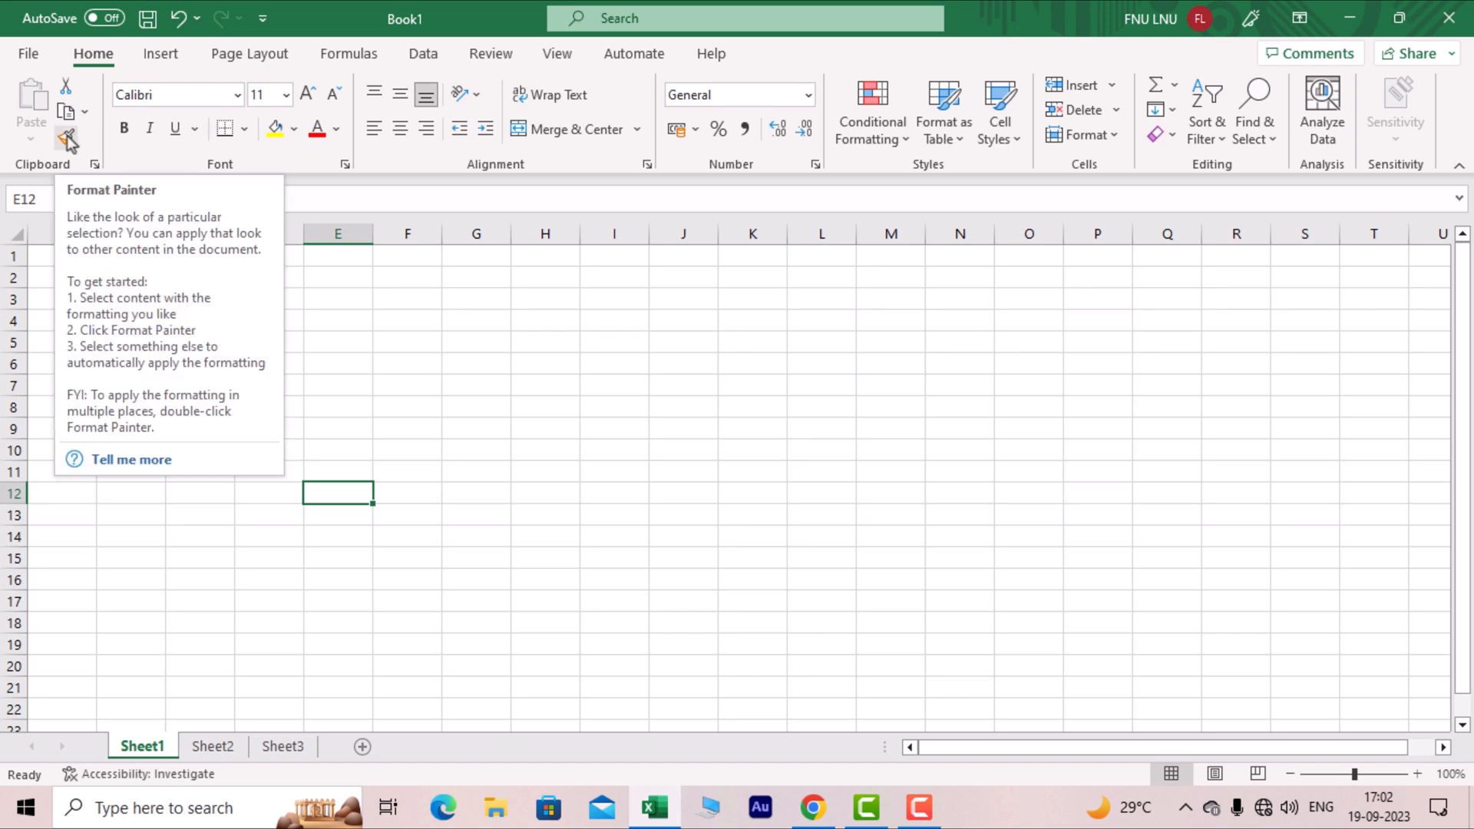
click(464, 320)
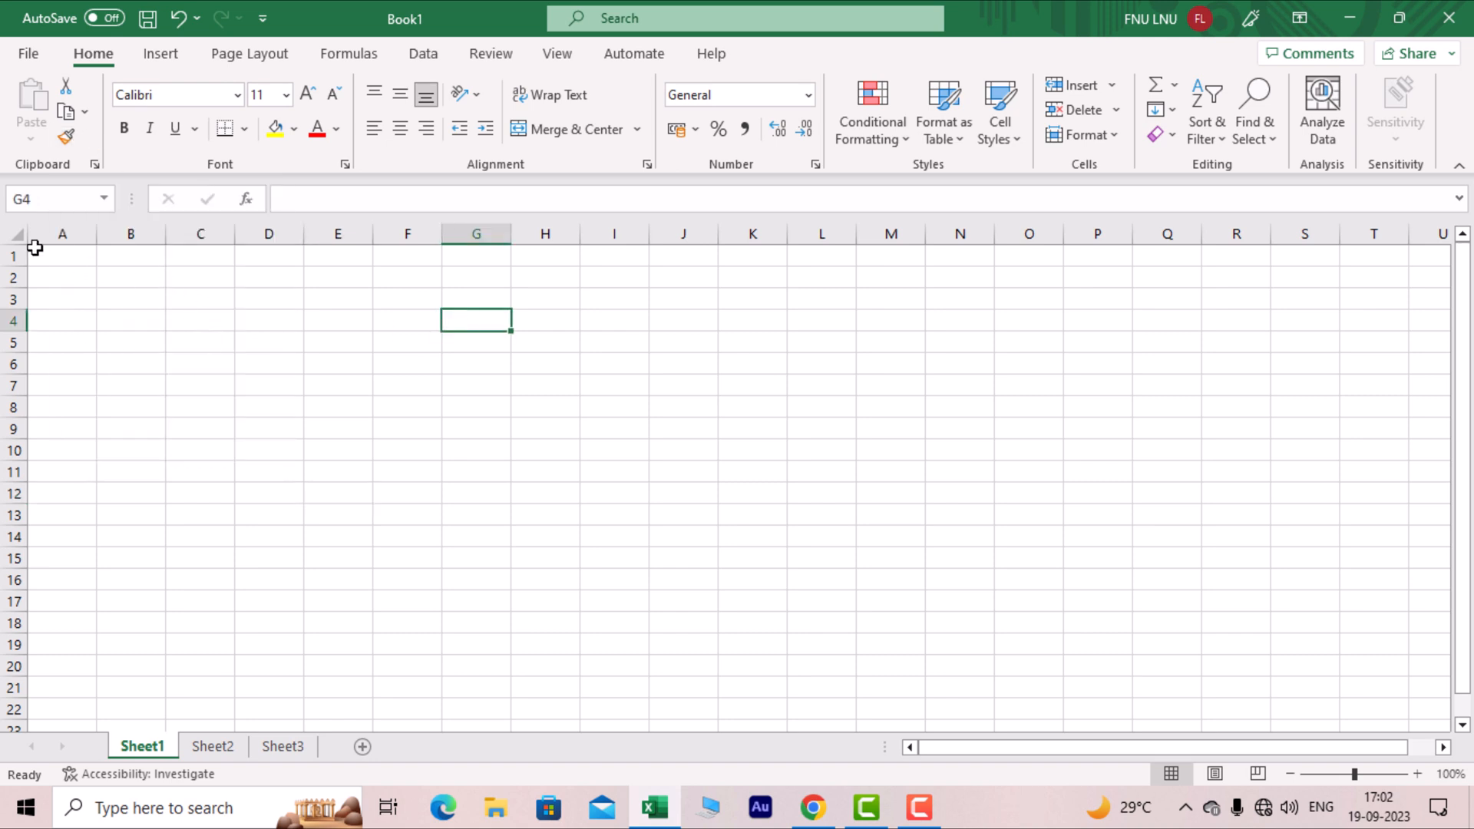
drag(56, 253, 614, 361)
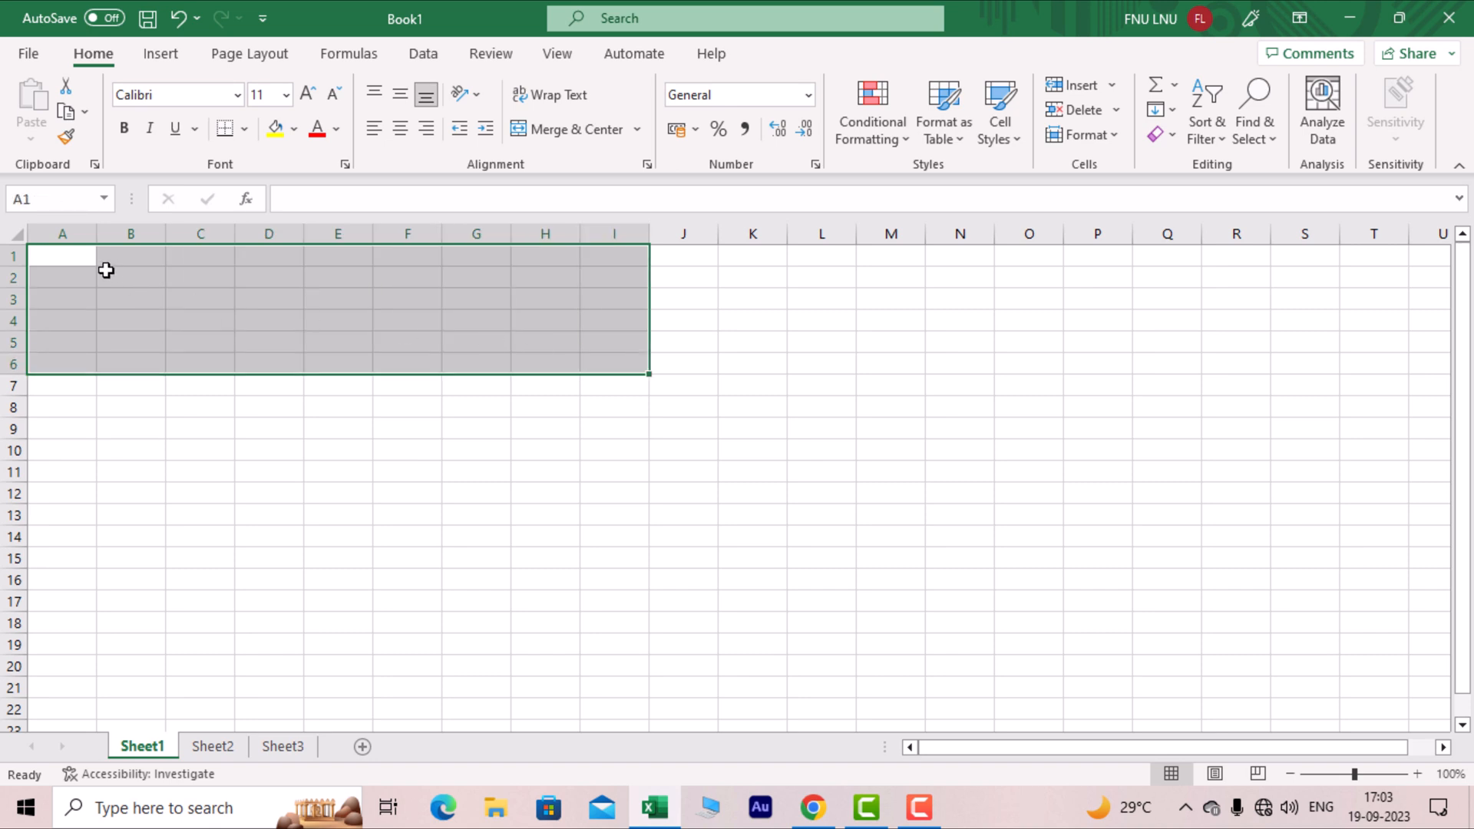
click(81, 262)
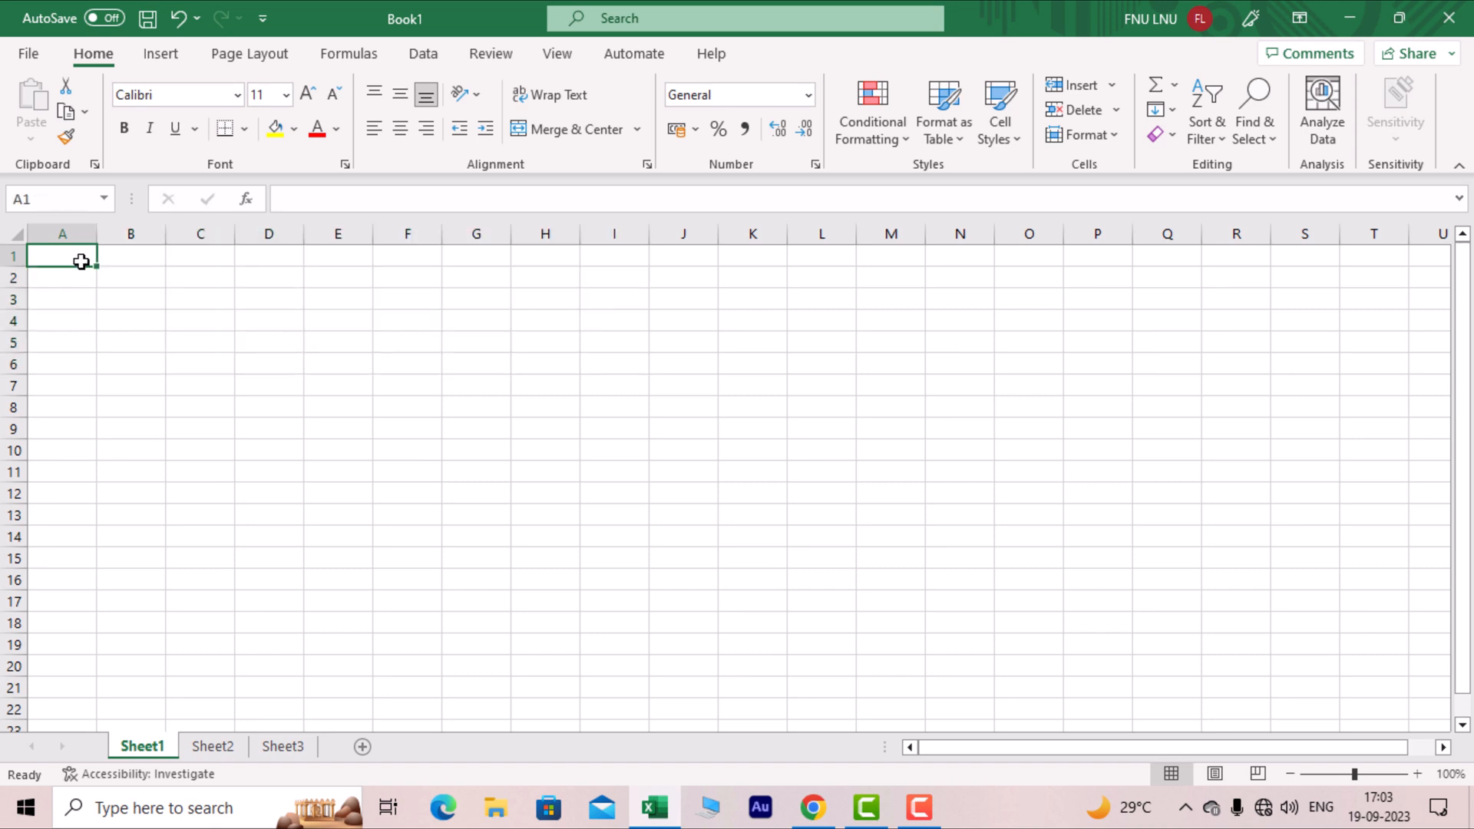
click(65, 137)
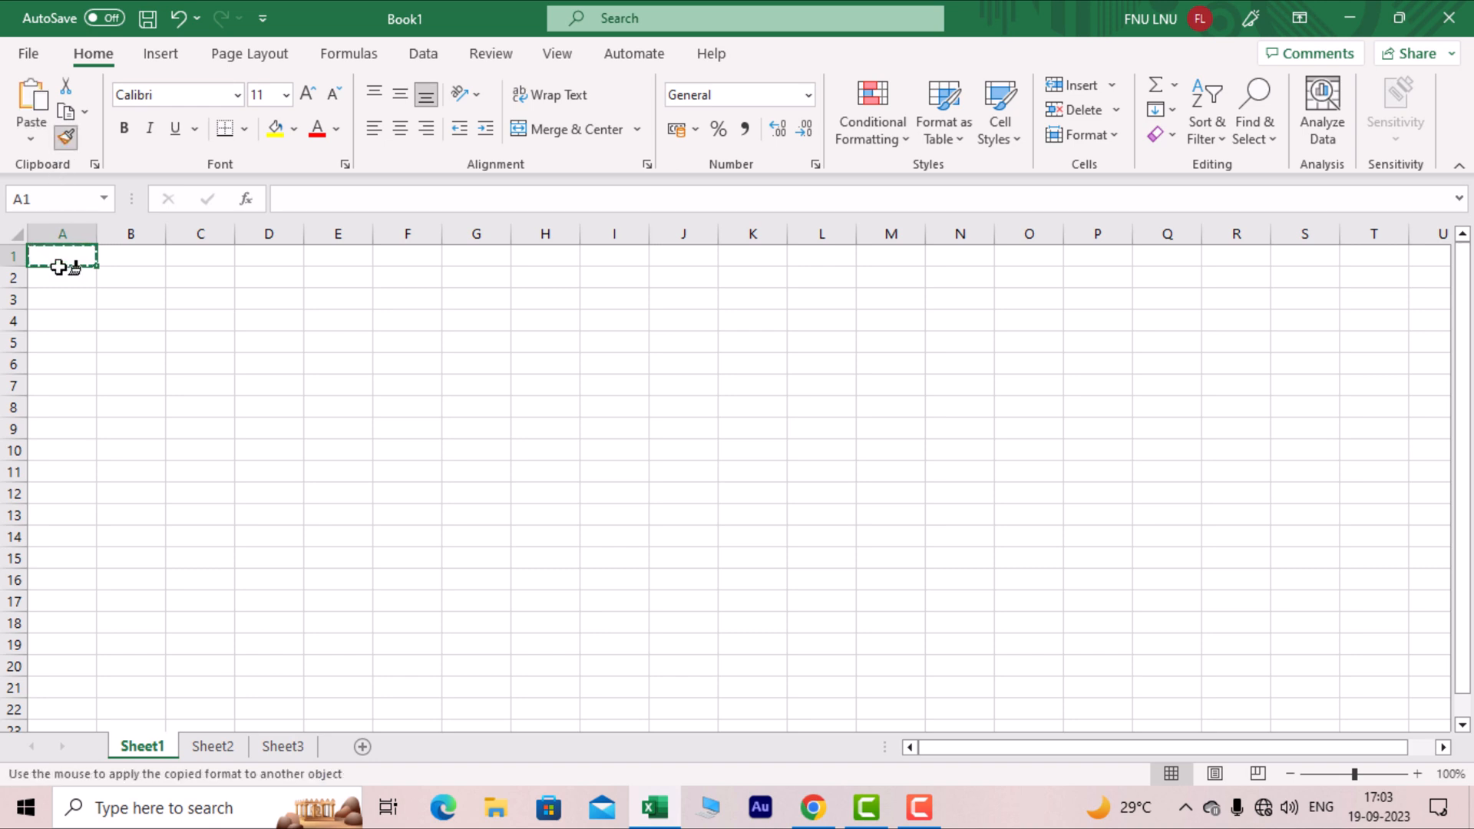
click(495, 255)
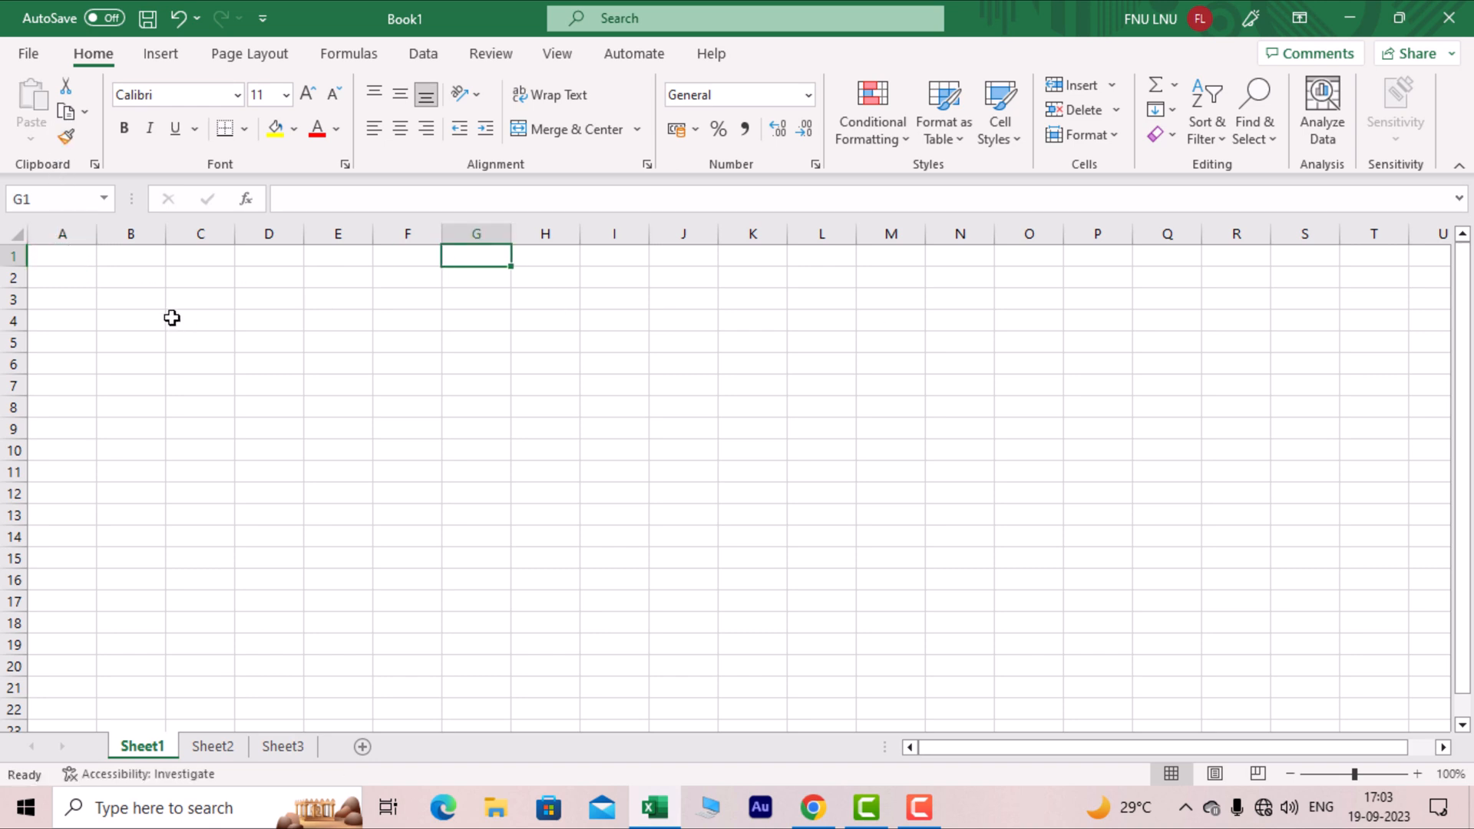
View the available border options for cell A1 without applying any
click(60, 256)
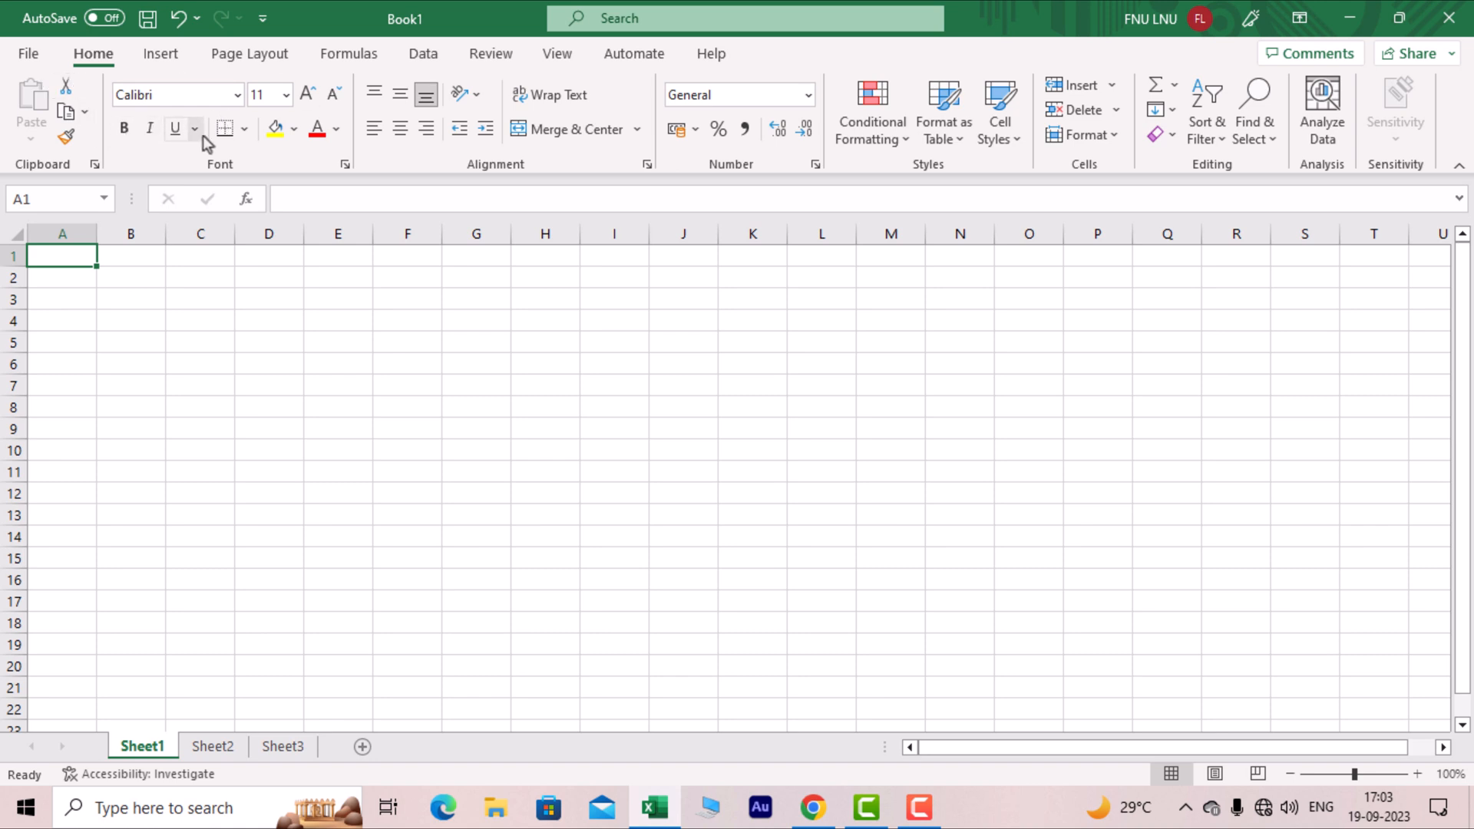
click(244, 129)
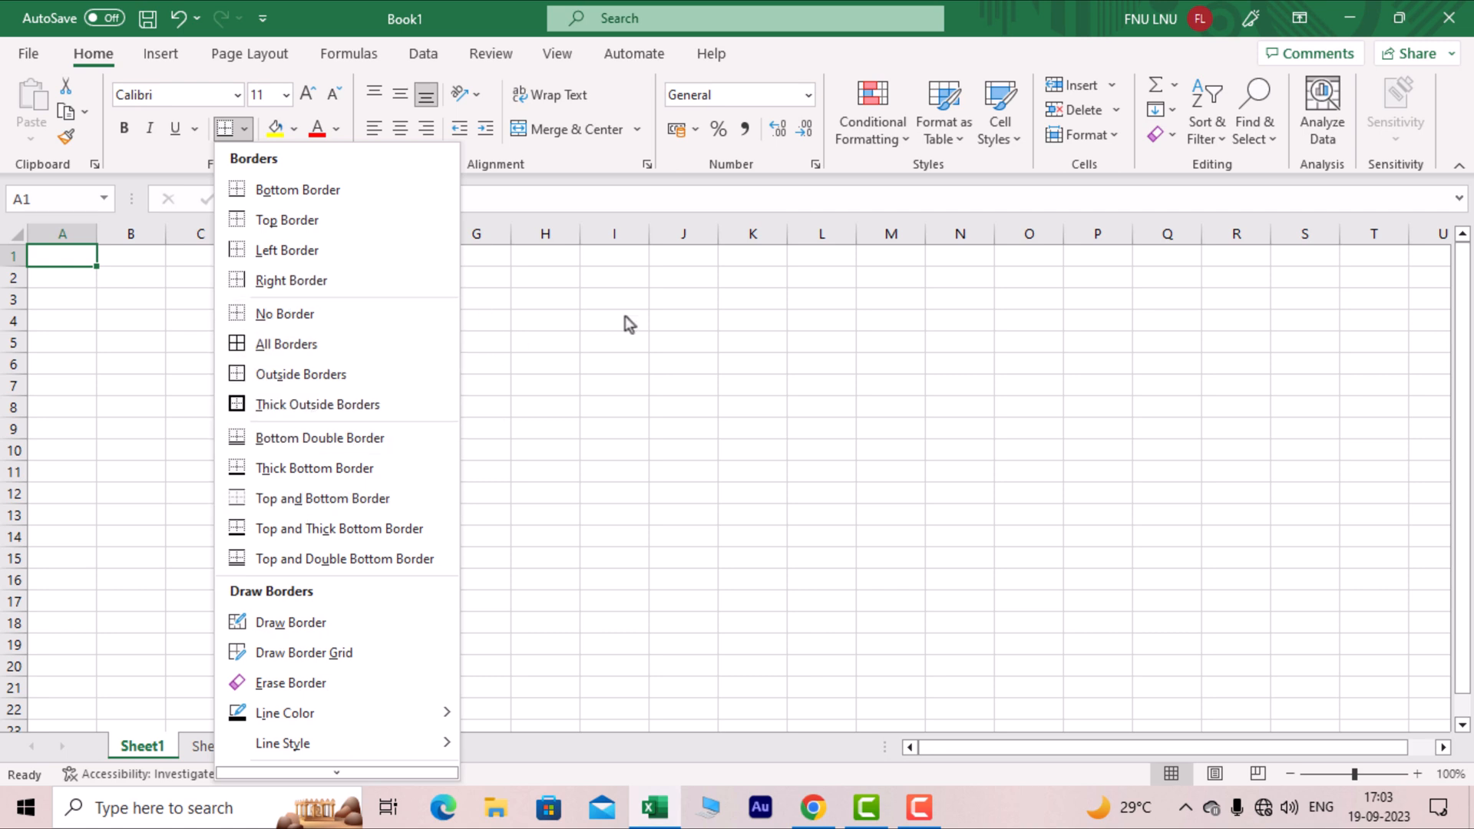
click(806, 374)
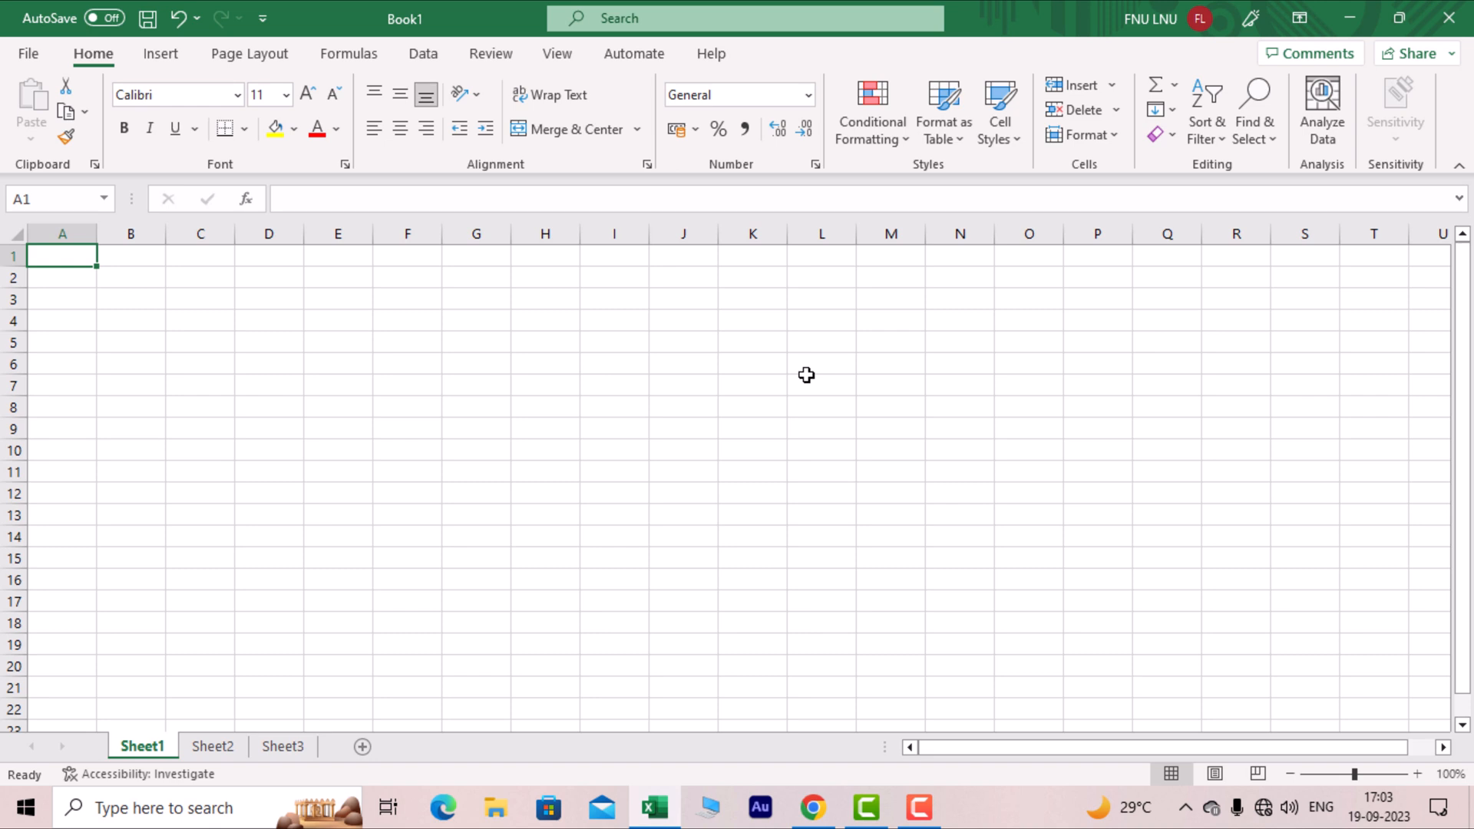
Move the active cell down to A2 and across row 2, one cell at a time, to E2
key(Down)
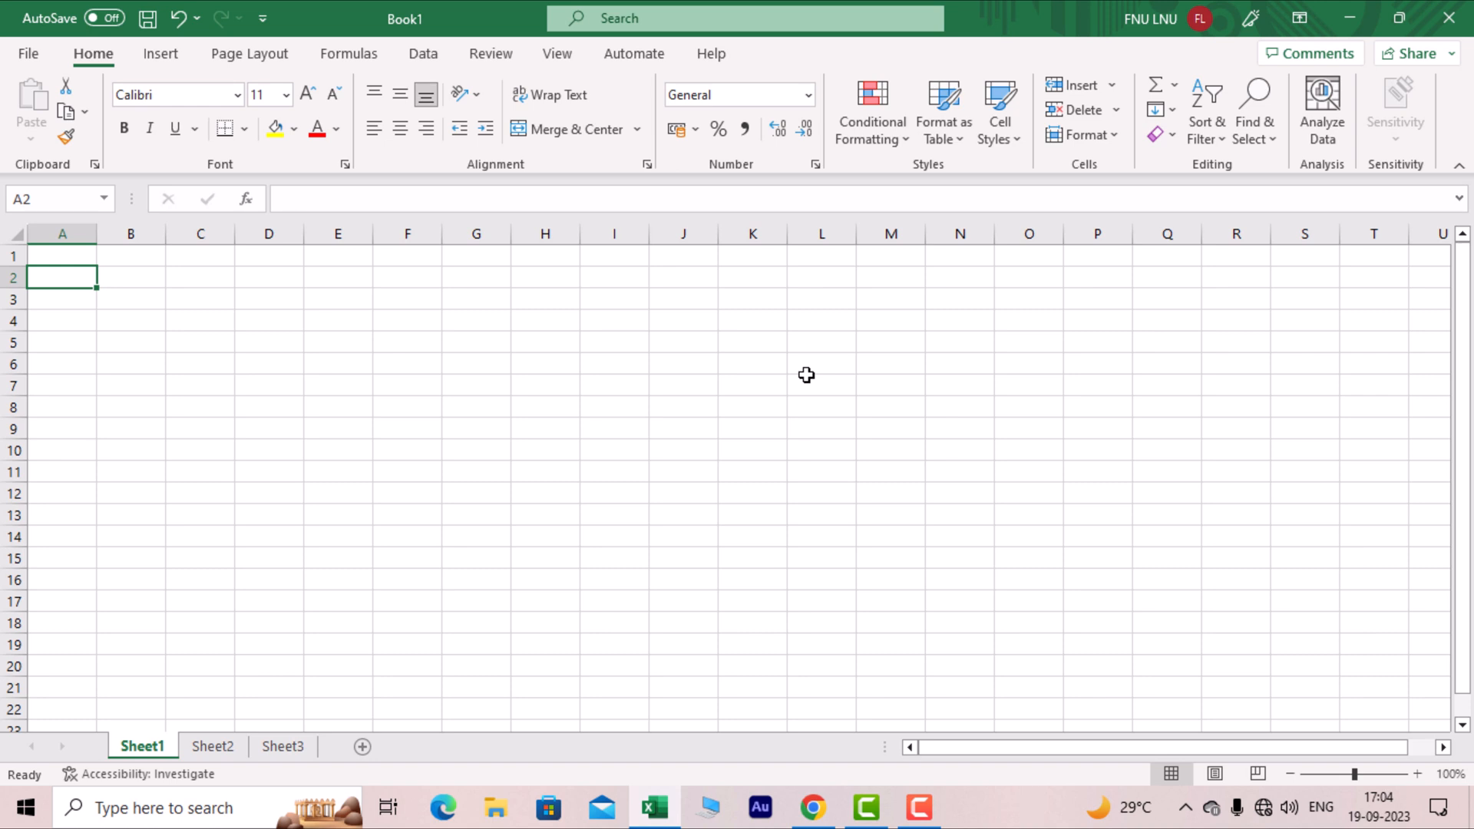
key(Right)
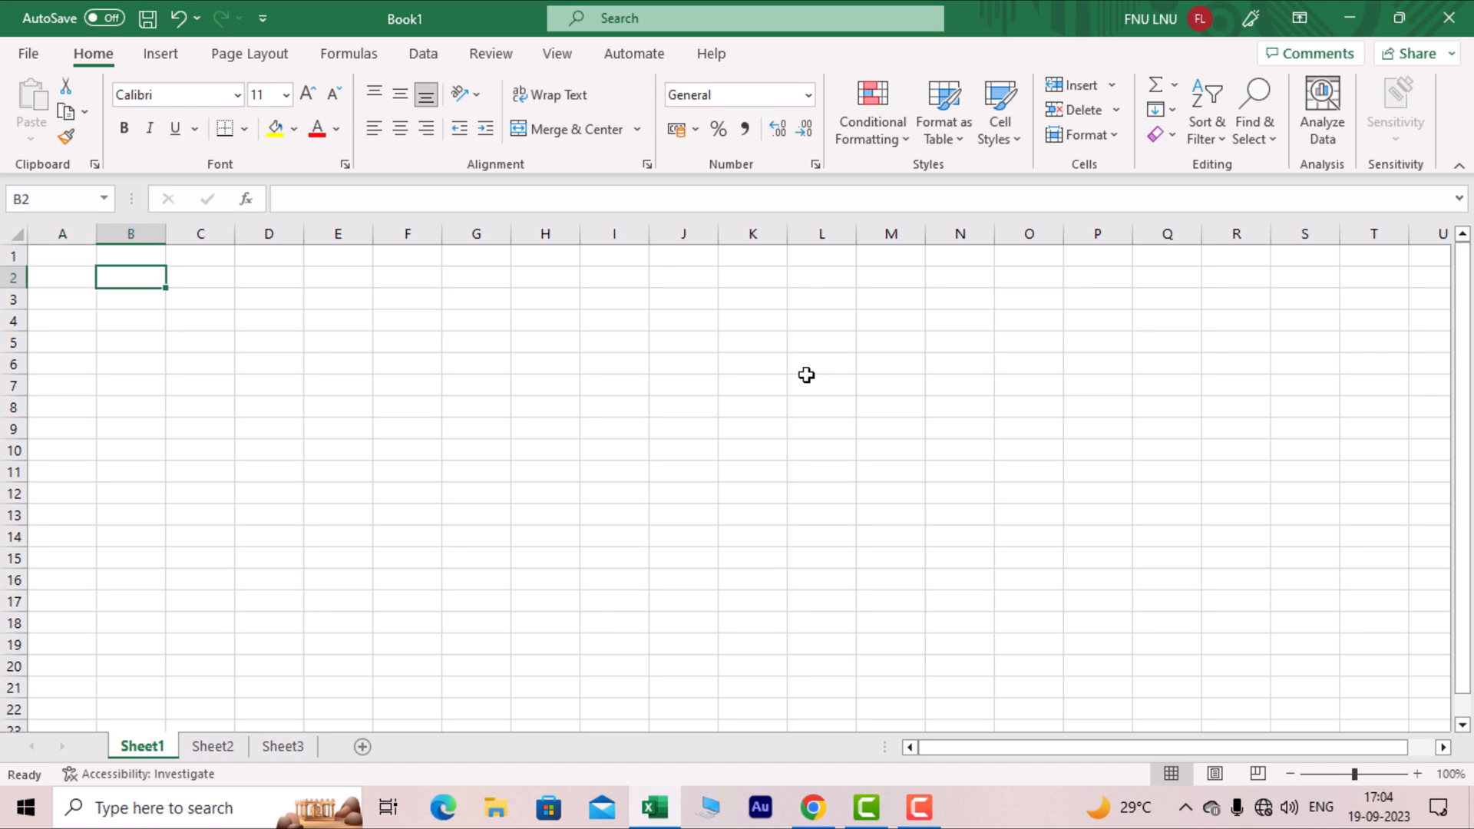
key(Right)
key(Right)
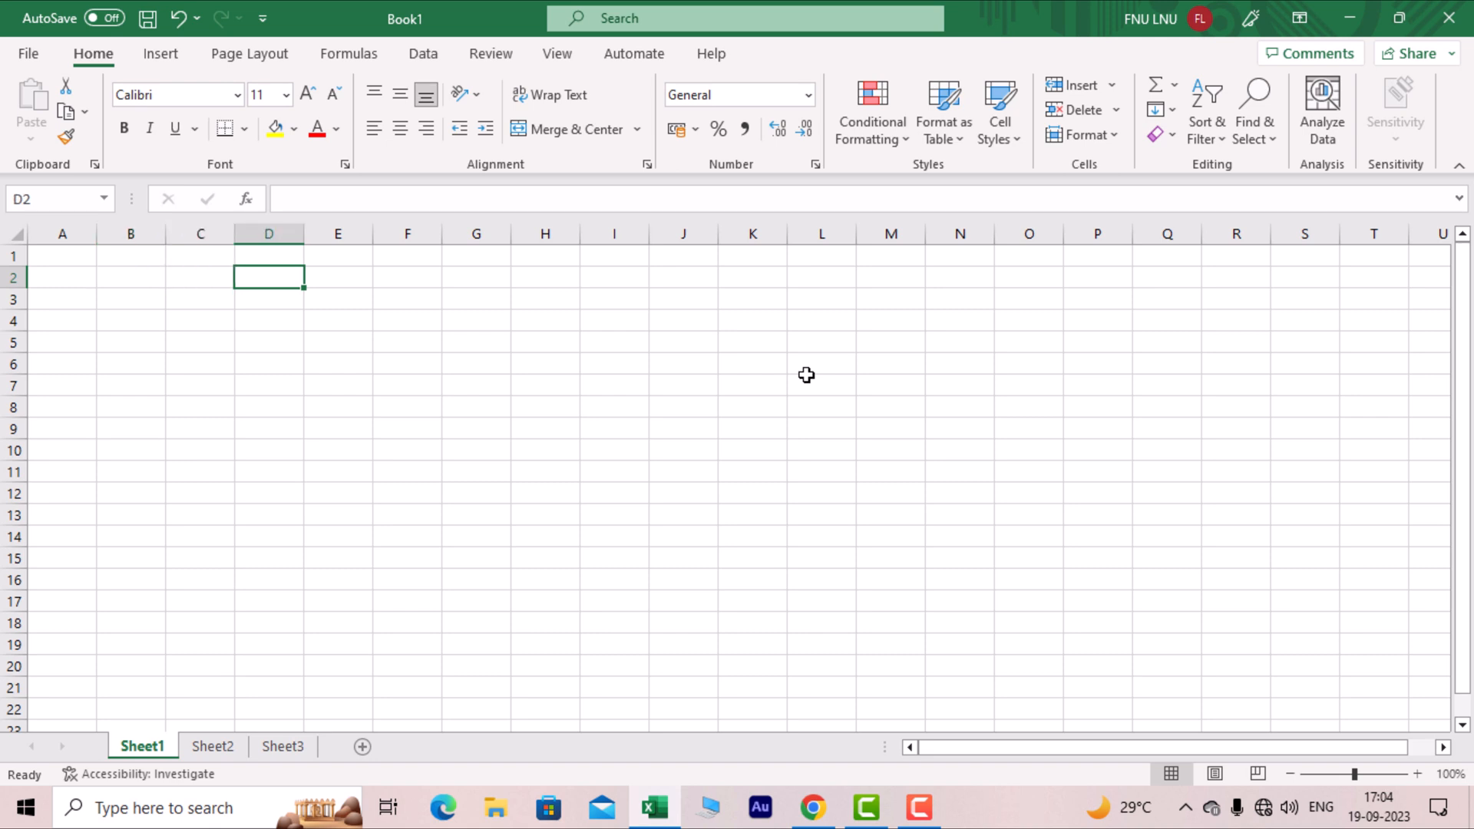
key(Right)
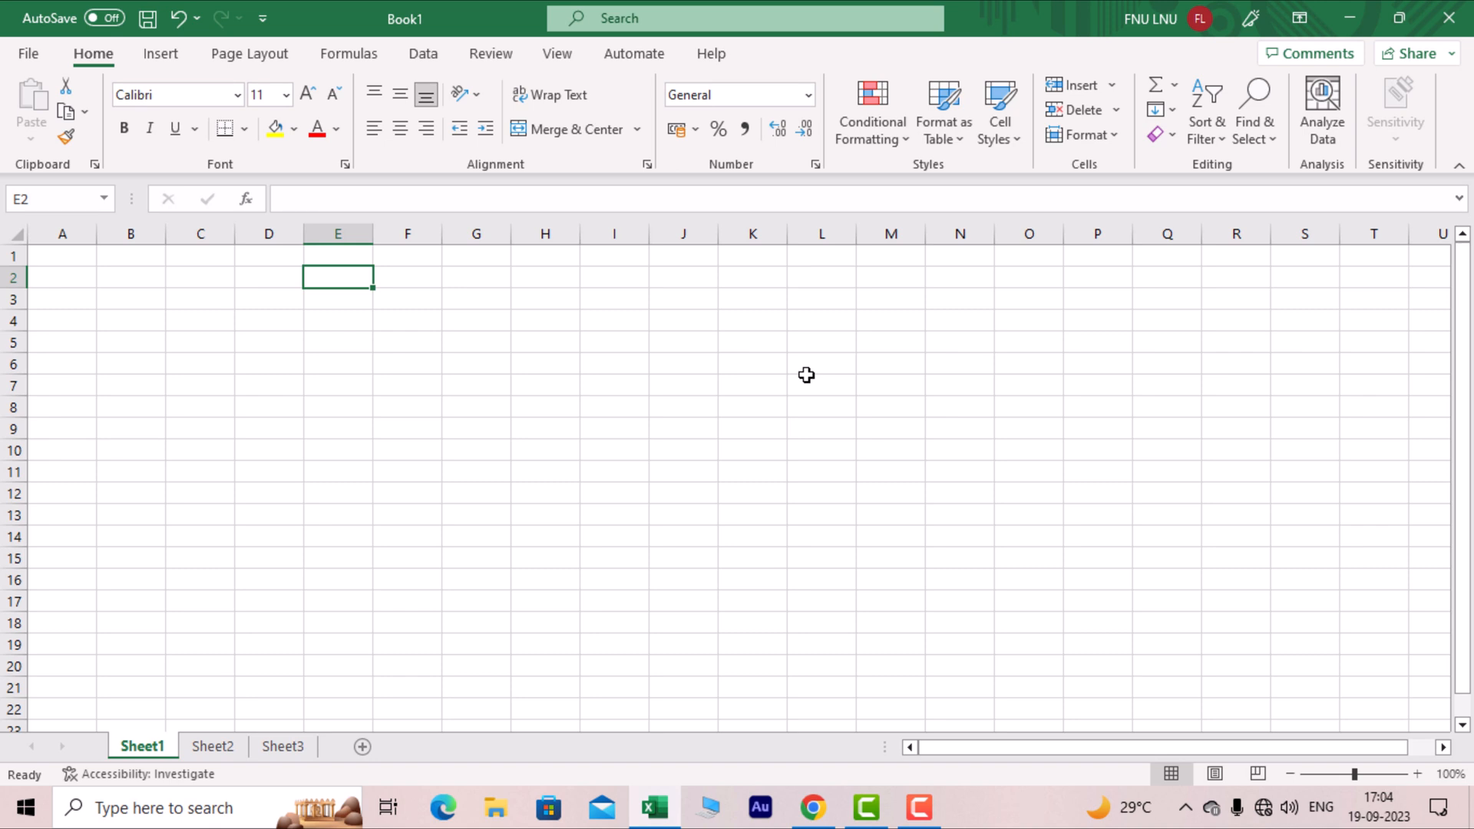
Jump from cell R20 to the sheet's first cell, and from S17 to the beginning of its row
click(48, 260)
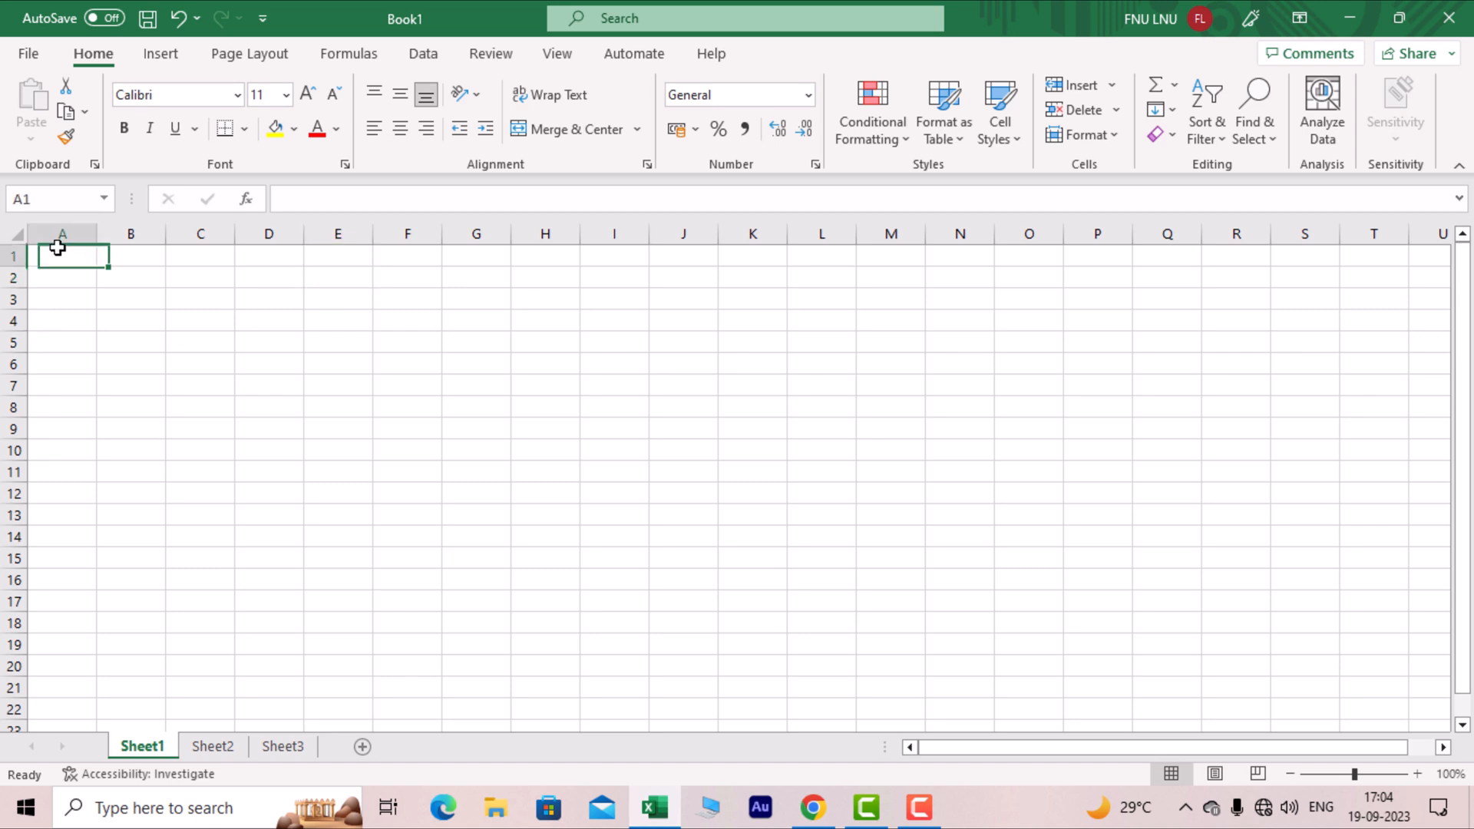
click(1218, 663)
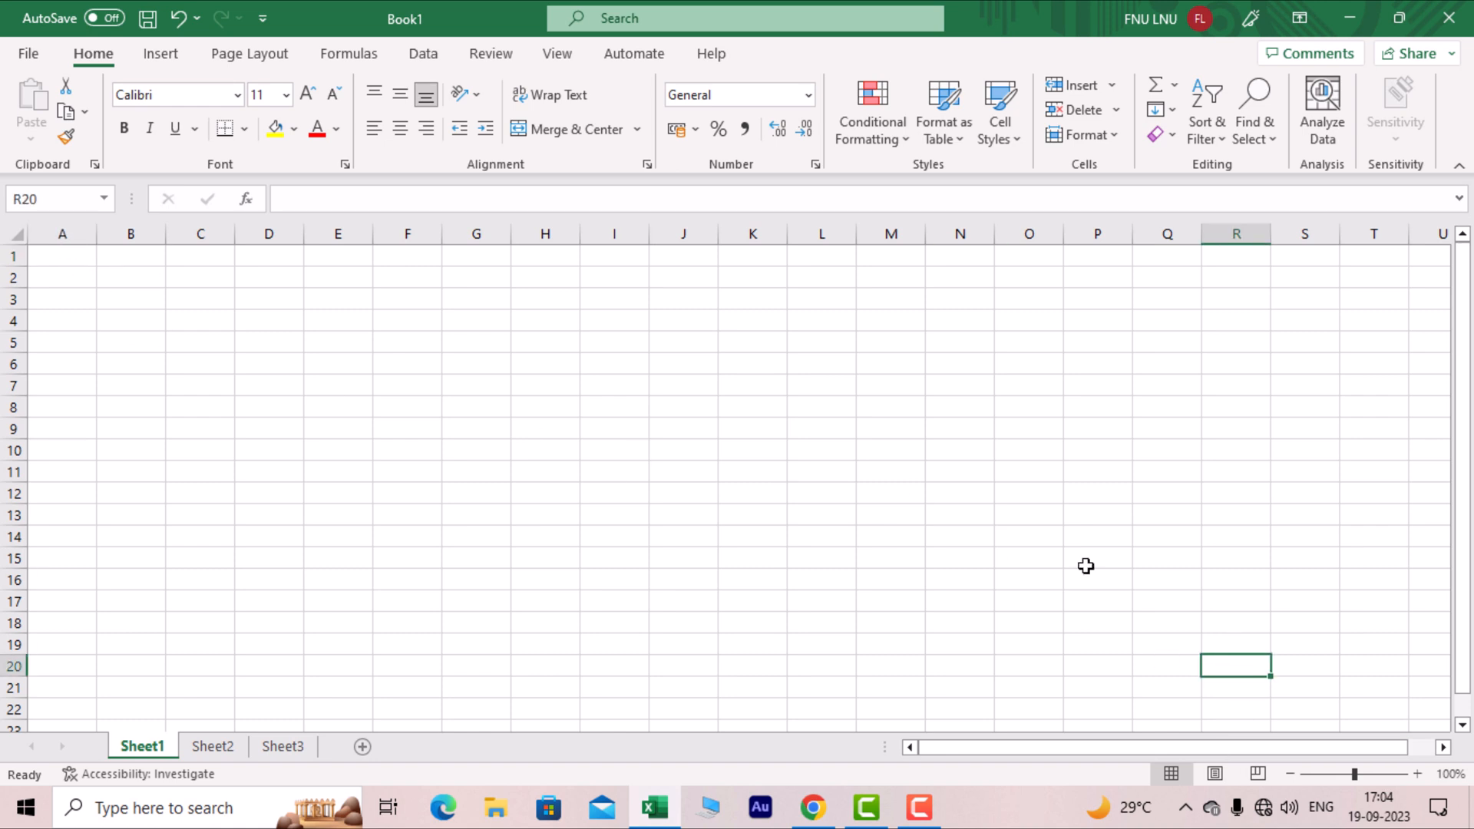
key(ctrl+Home)
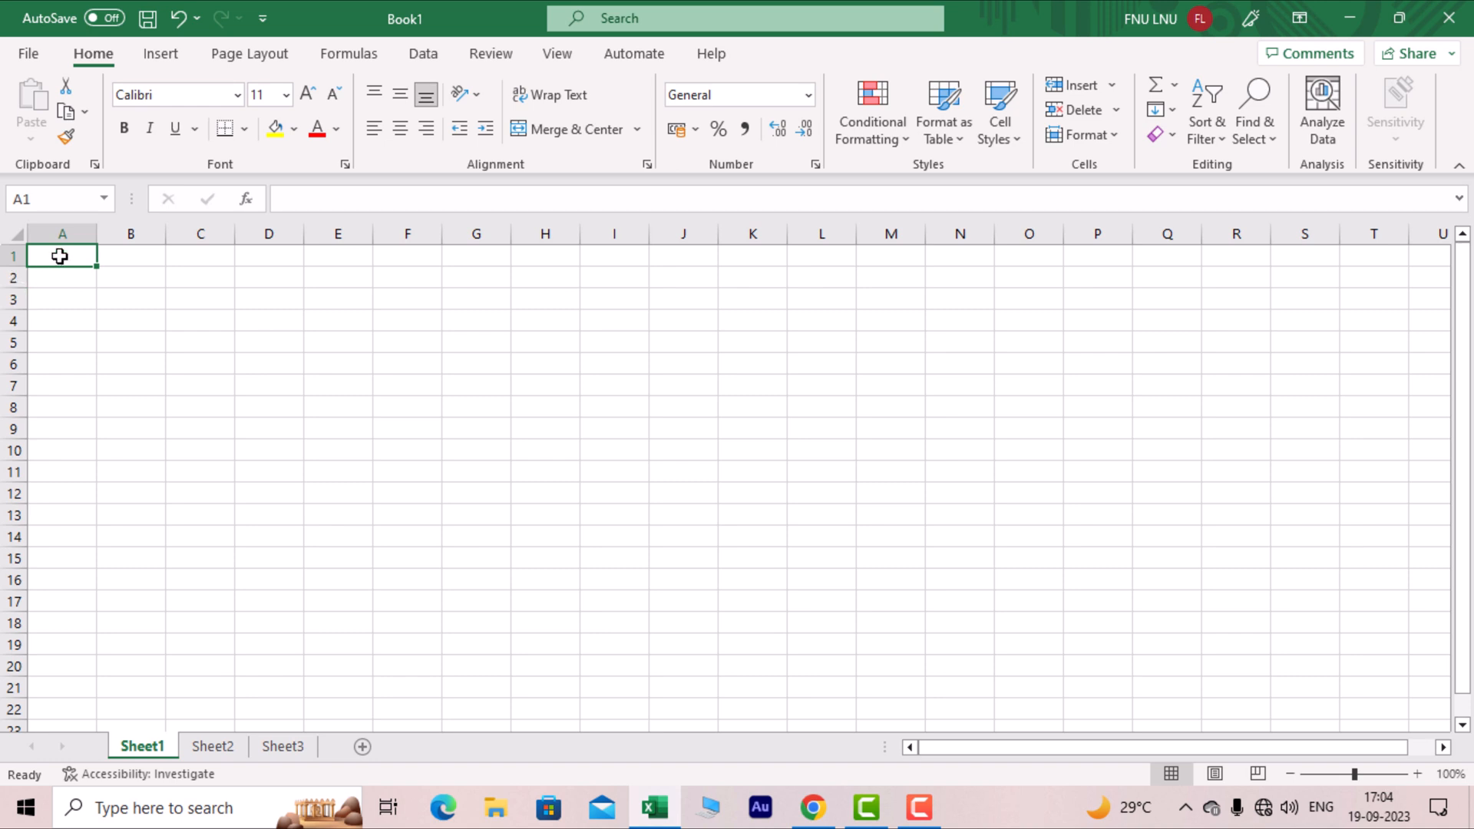
click(1296, 606)
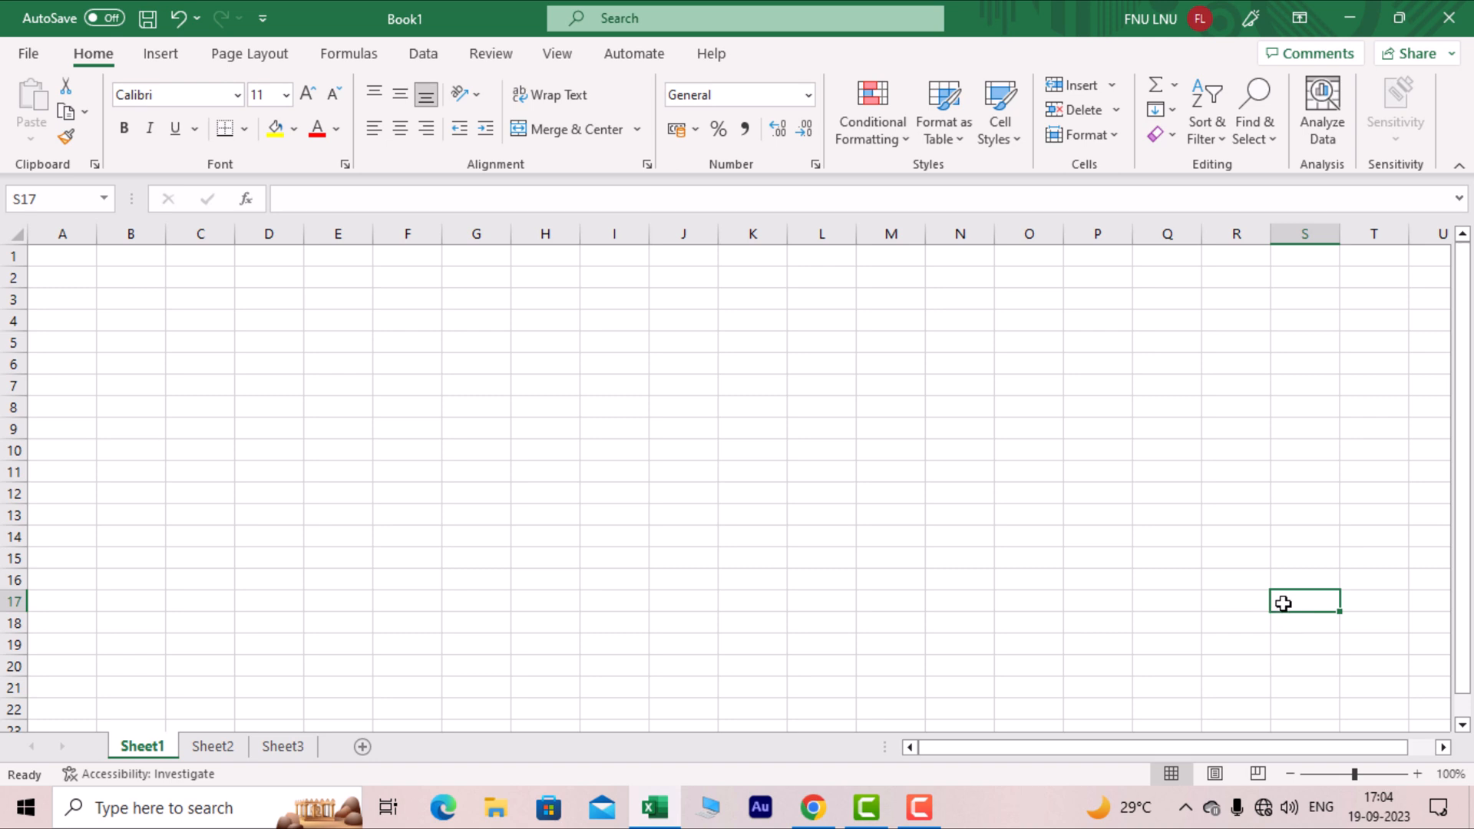
key(Home)
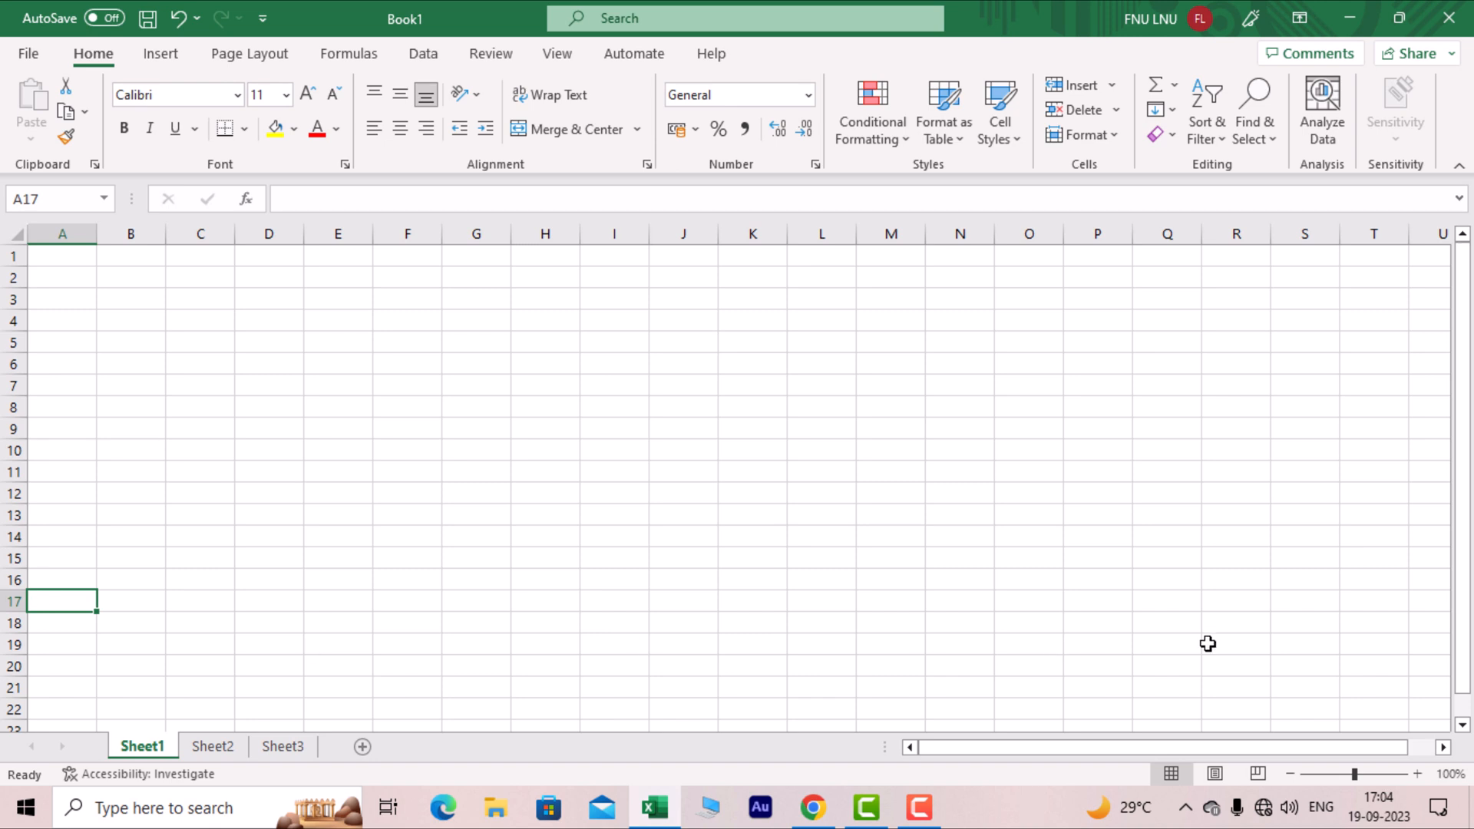
Select cells A1, R16 and A16 in turn, and return to A1
click(76, 262)
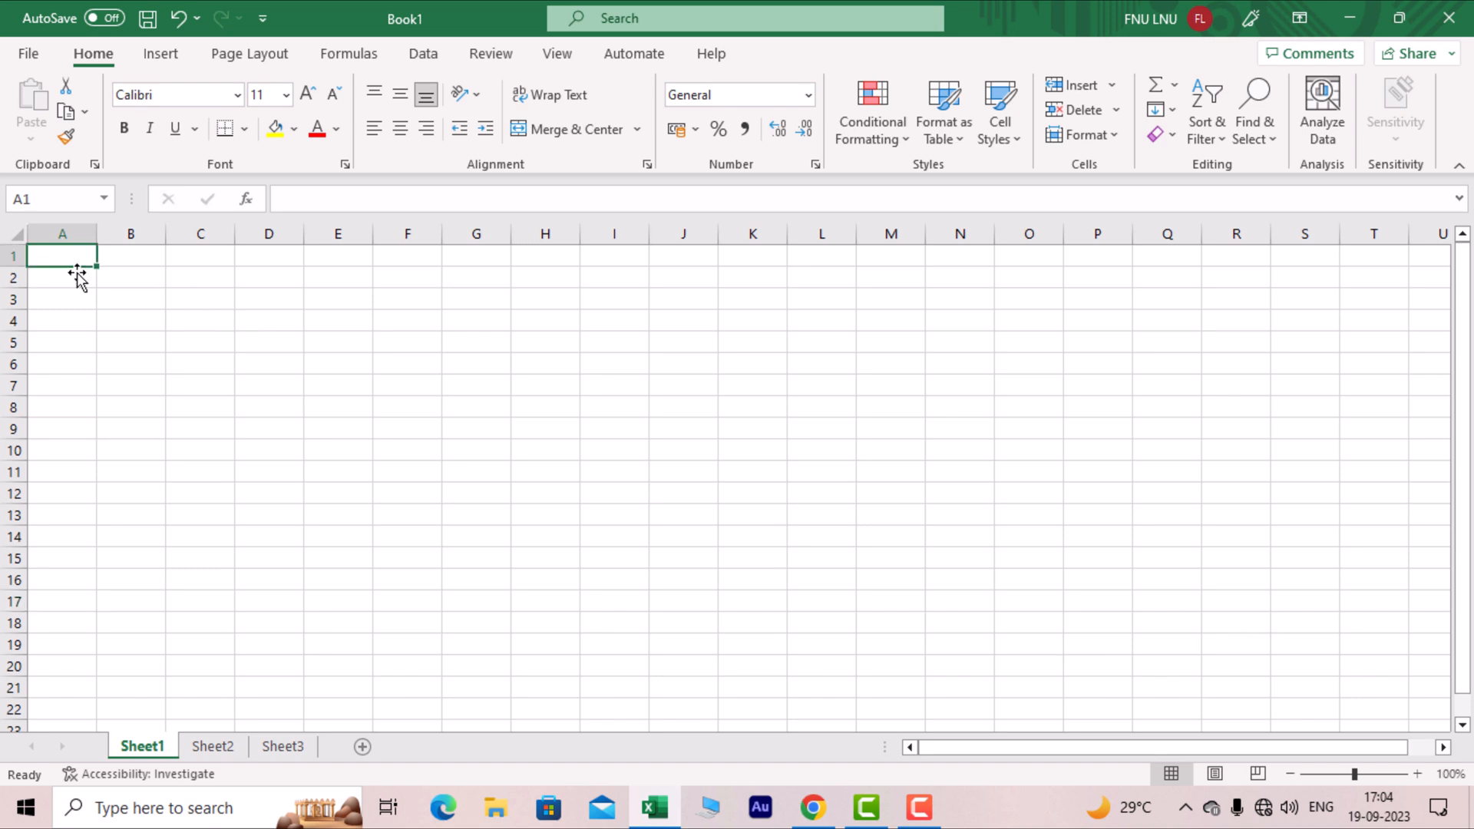
click(1268, 590)
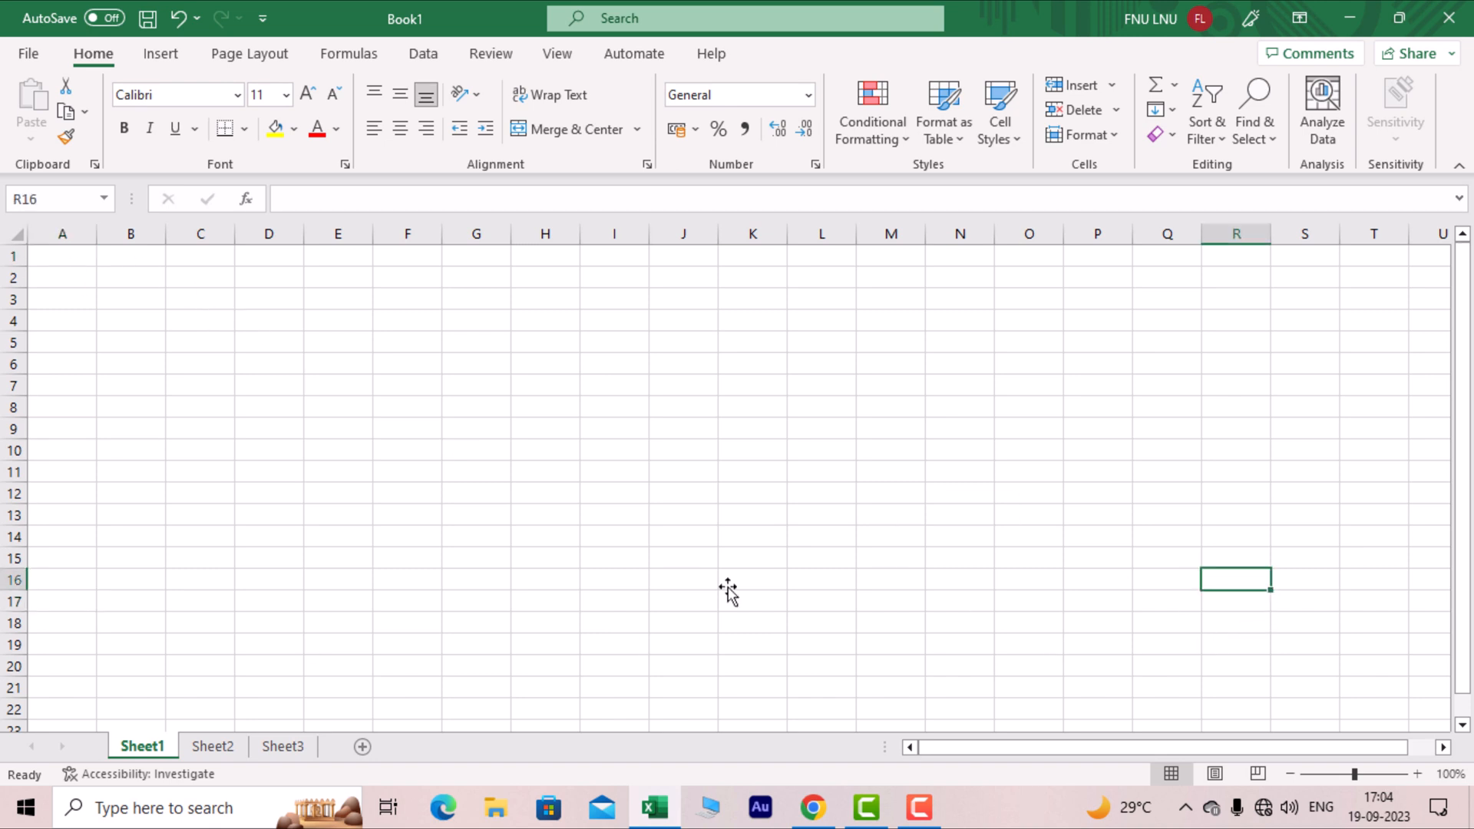
click(50, 581)
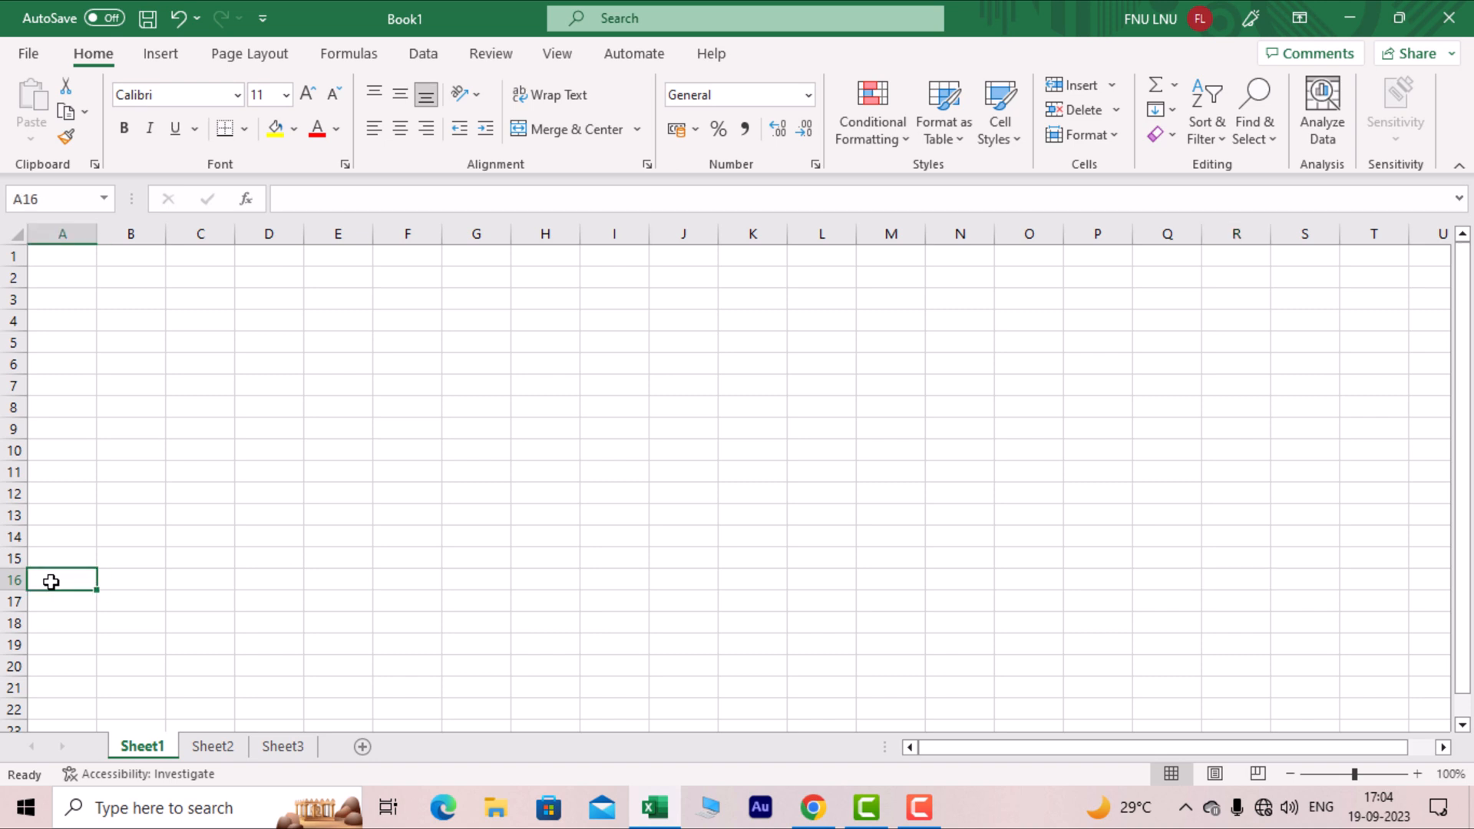
click(66, 253)
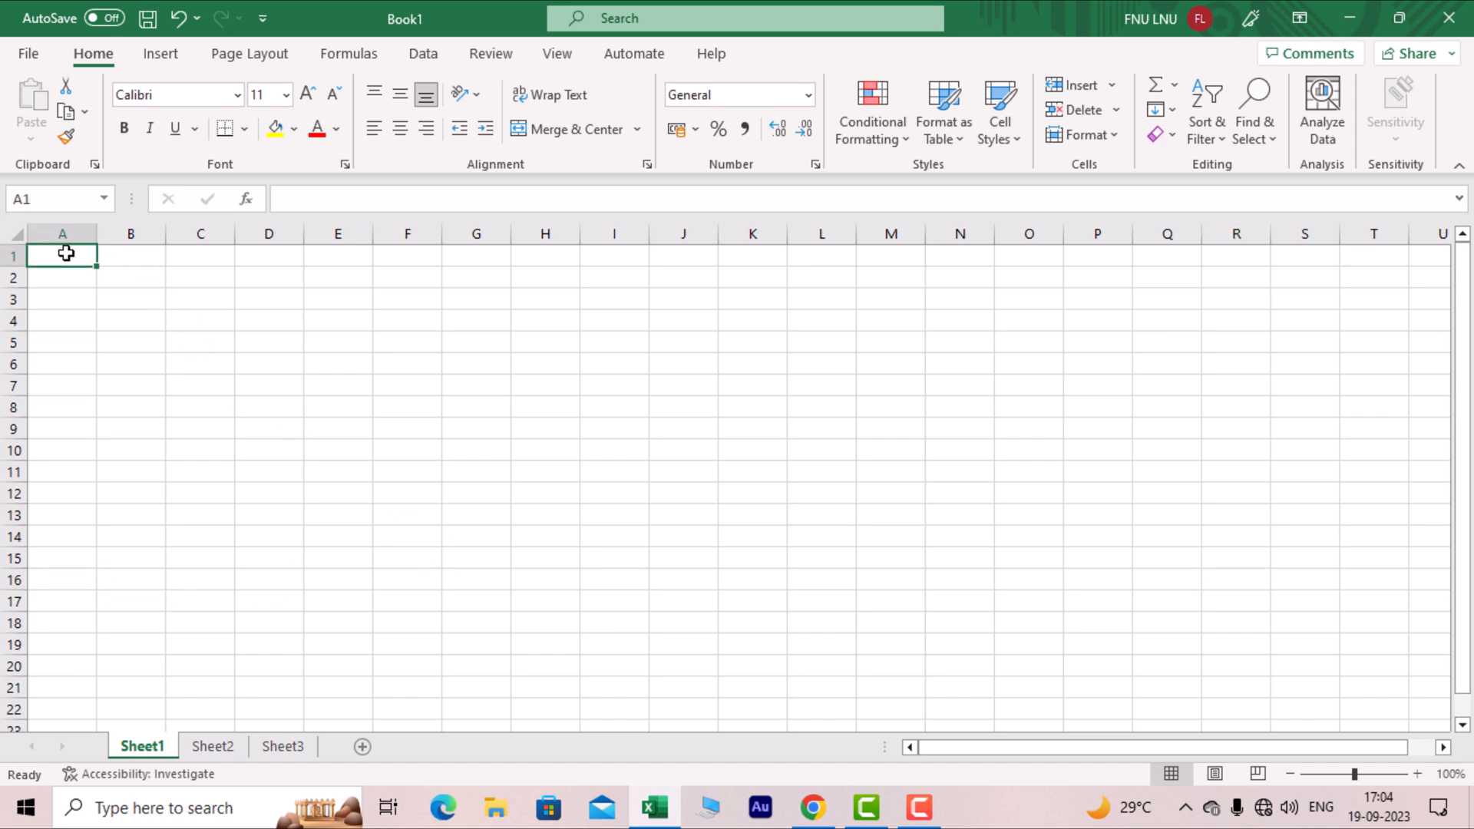
Enter the sample text "fudfhdfj" in cell R40 and reselect that cell
scroll(1267, 614, down, 8)
click(1265, 579)
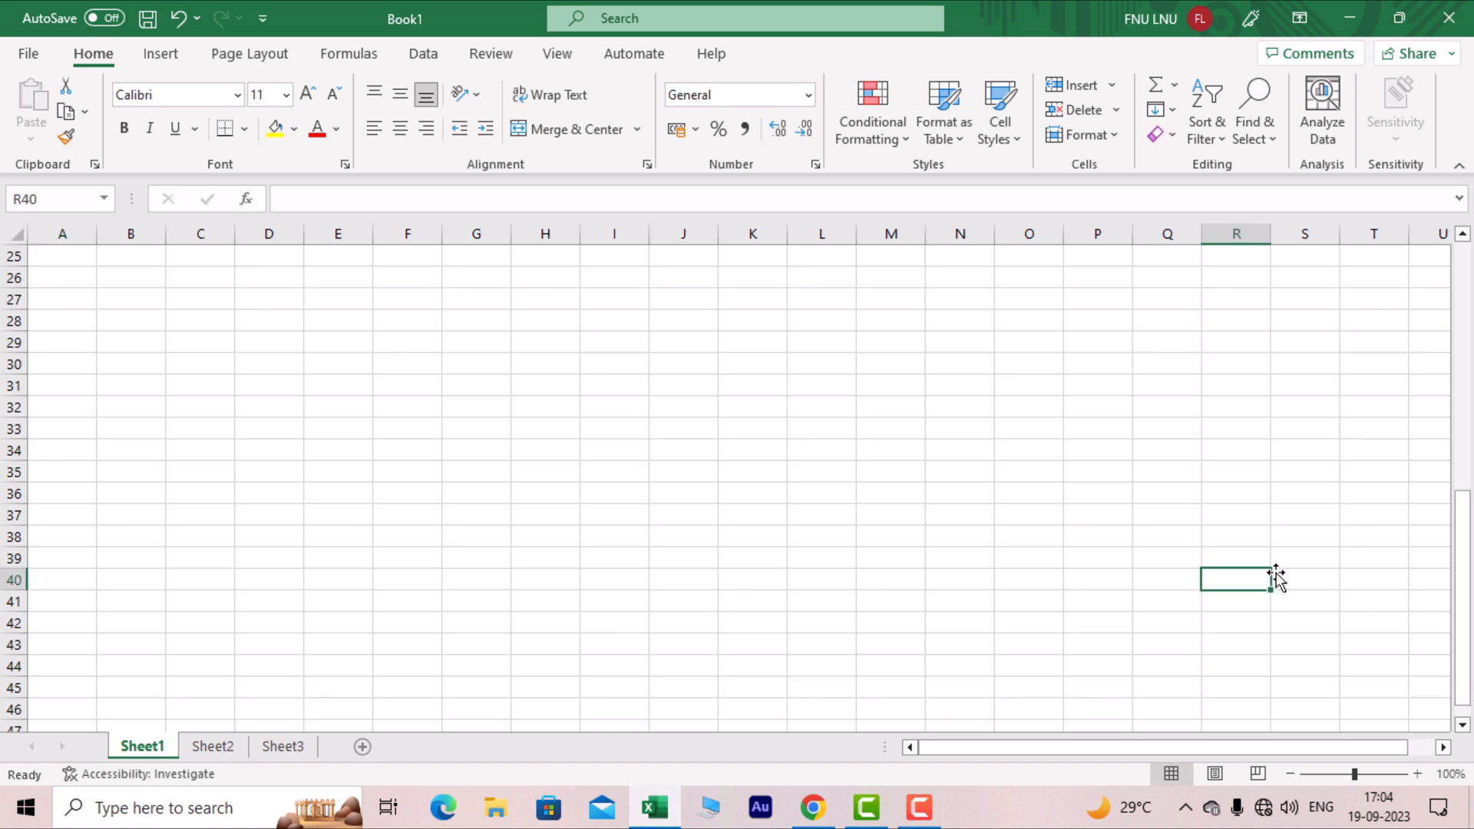
text(fudfhdfj)
key(Return)
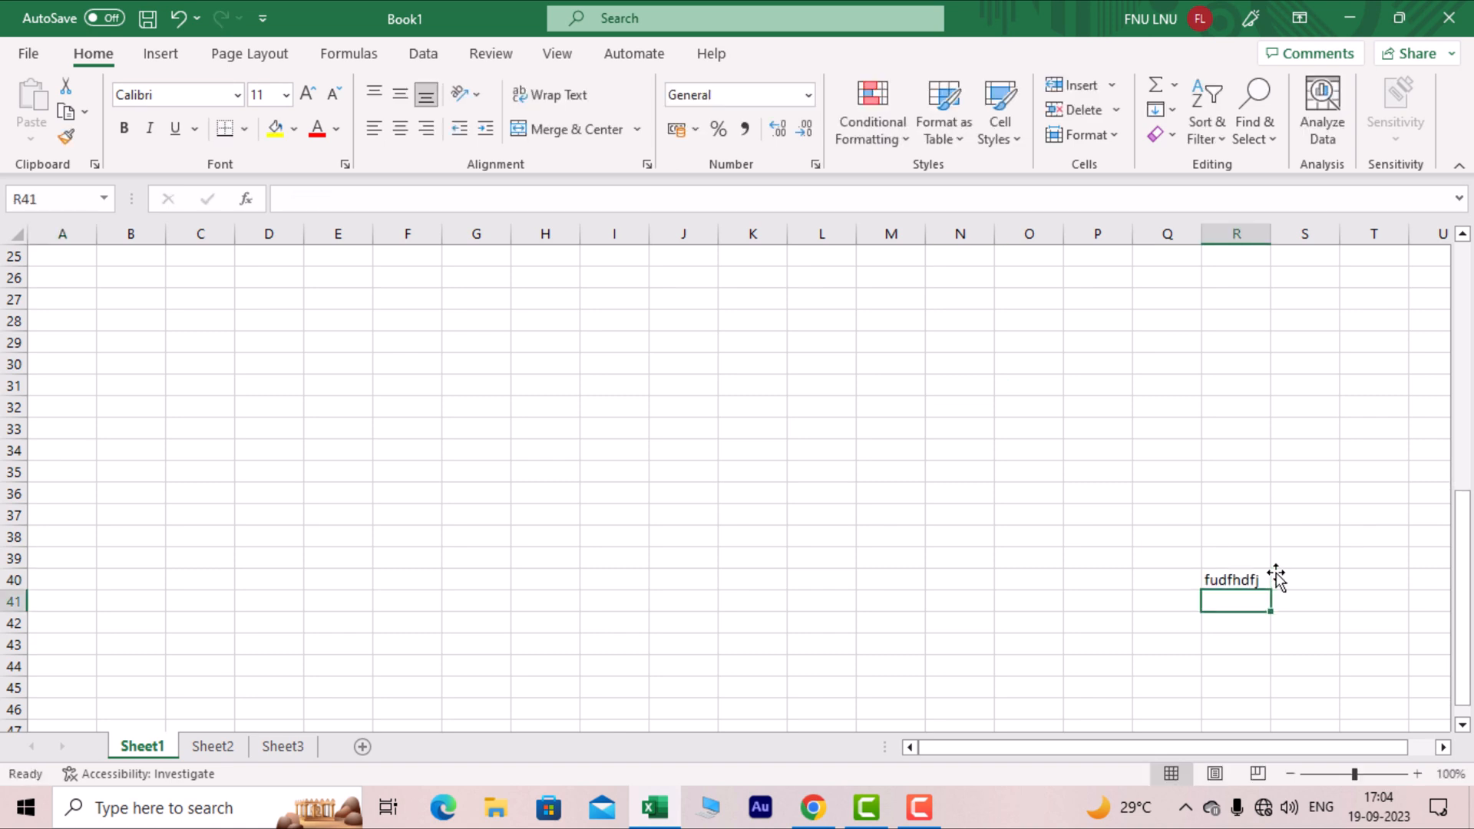
key(Up)
Jump from A1 to the sheet's last used cell, and enter the heading "Name" in cell A1
scroll(656, 580, up, 8)
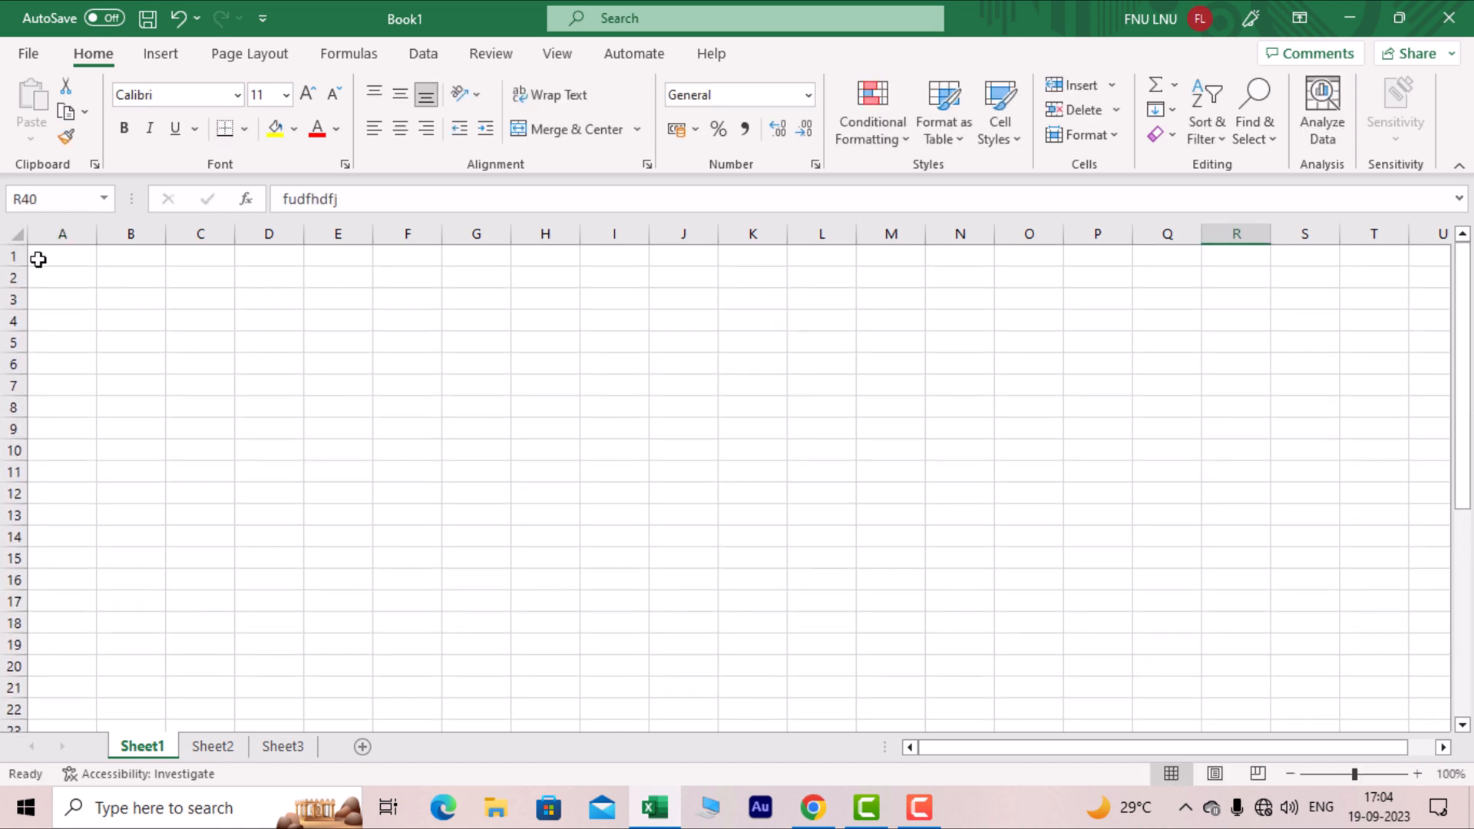
click(42, 257)
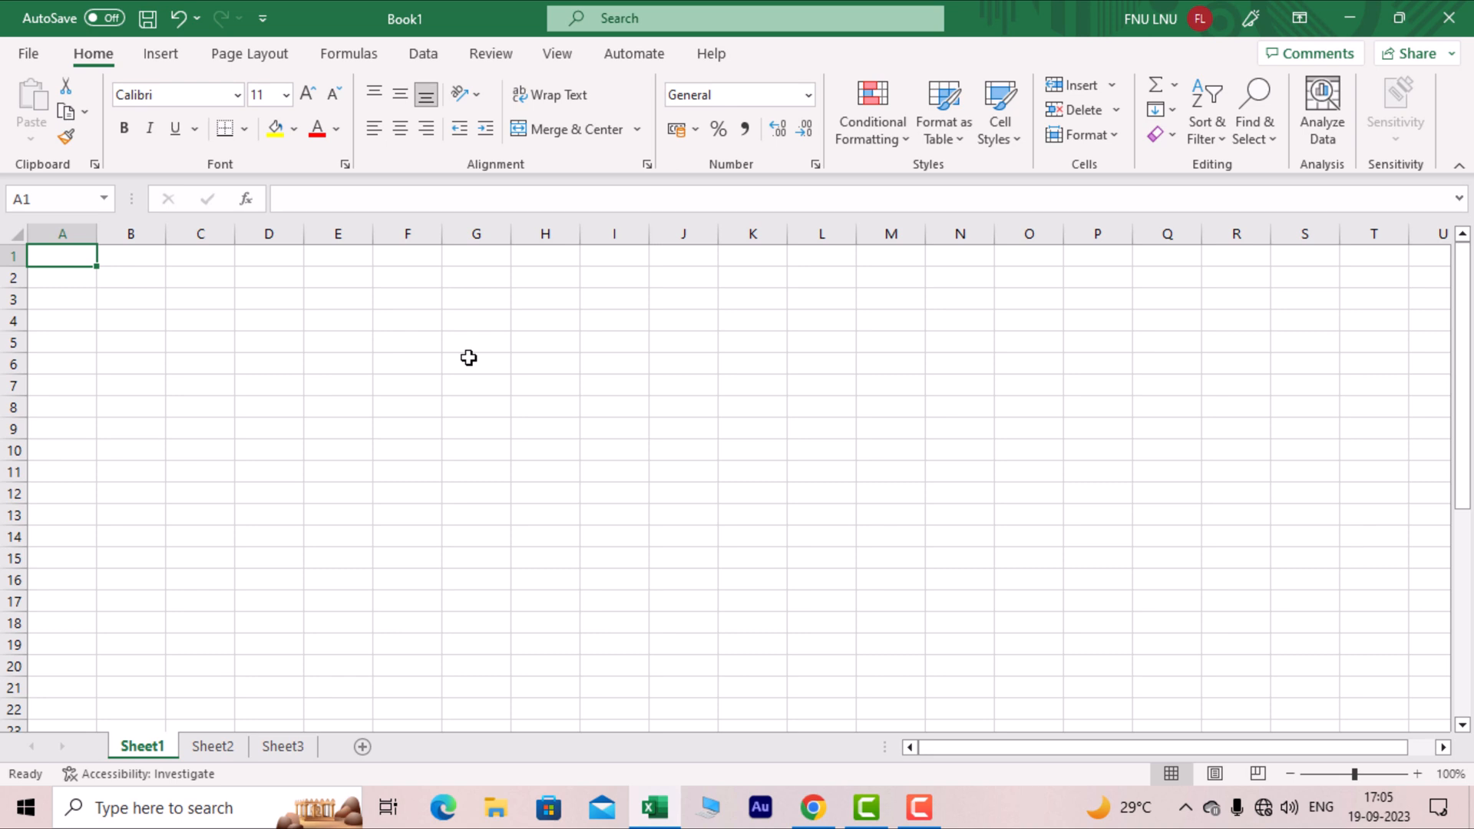
key(ctrl+End)
scroll(1056, 532, down, 2)
text(Name)
key(Return)
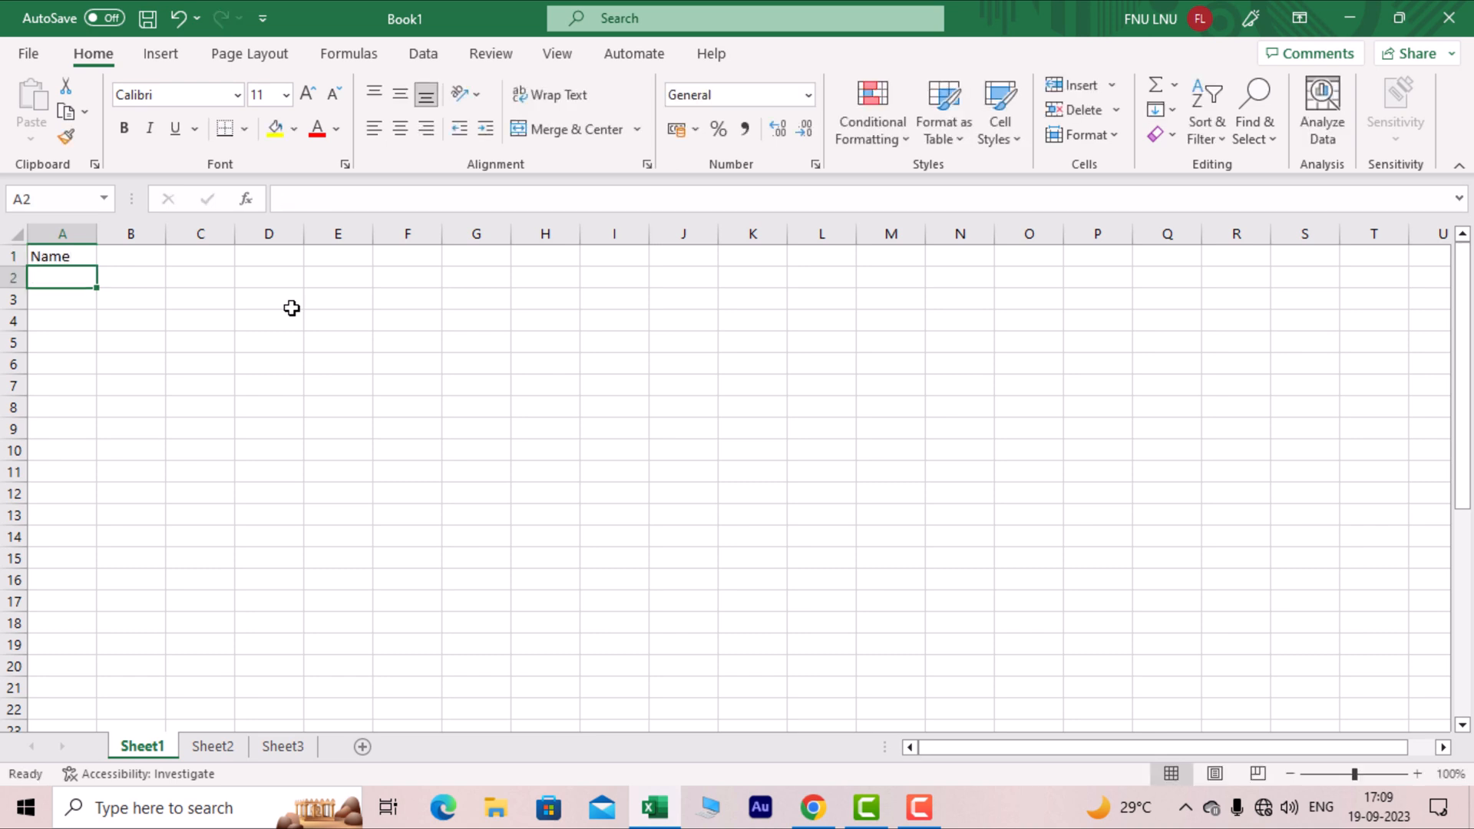
Enter four sample first names below the Name heading in cells A2 to A5
text(David)
key(Return)
text(James)
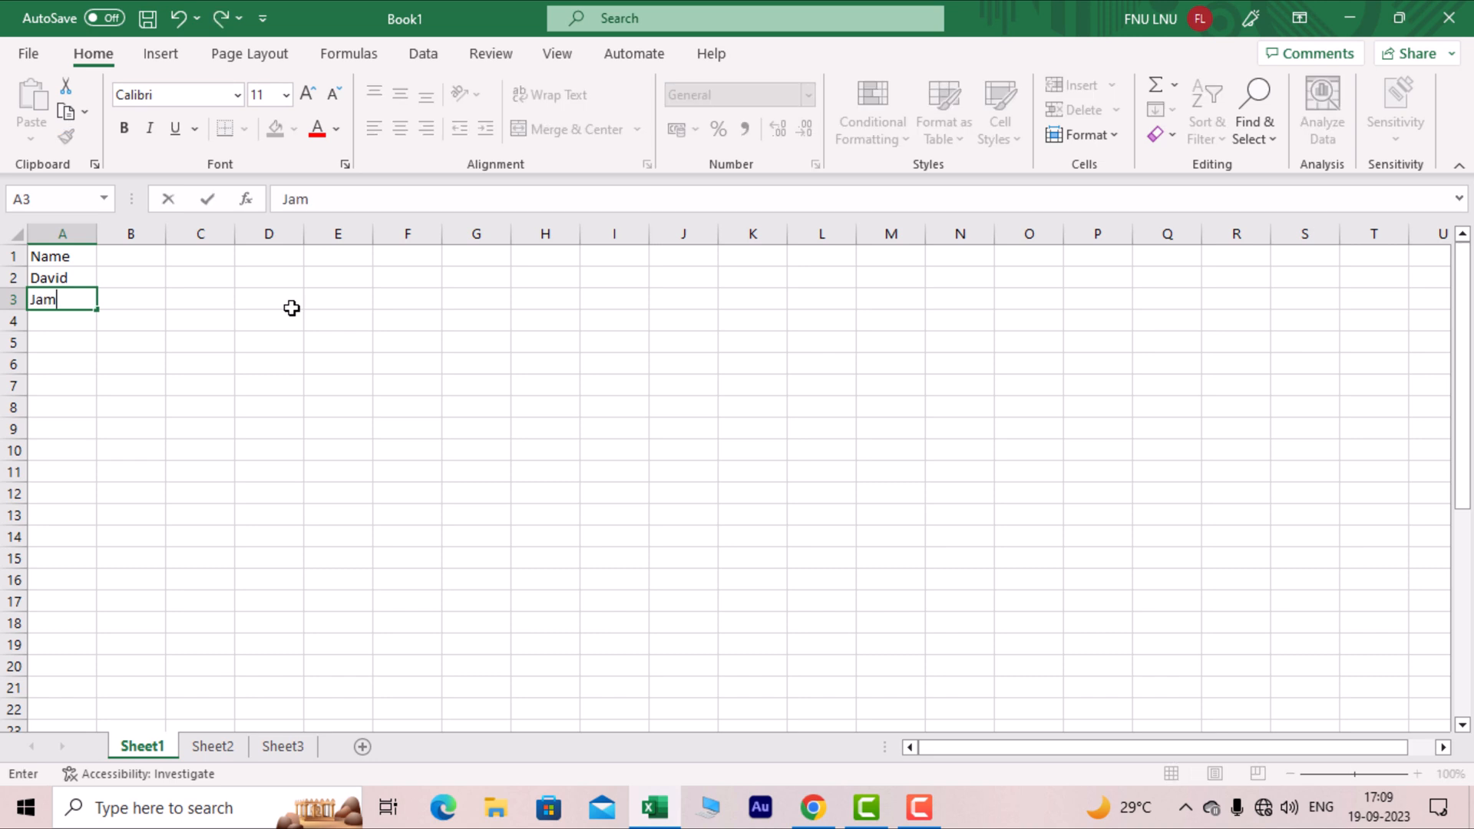
key(Return)
text(Marcela)
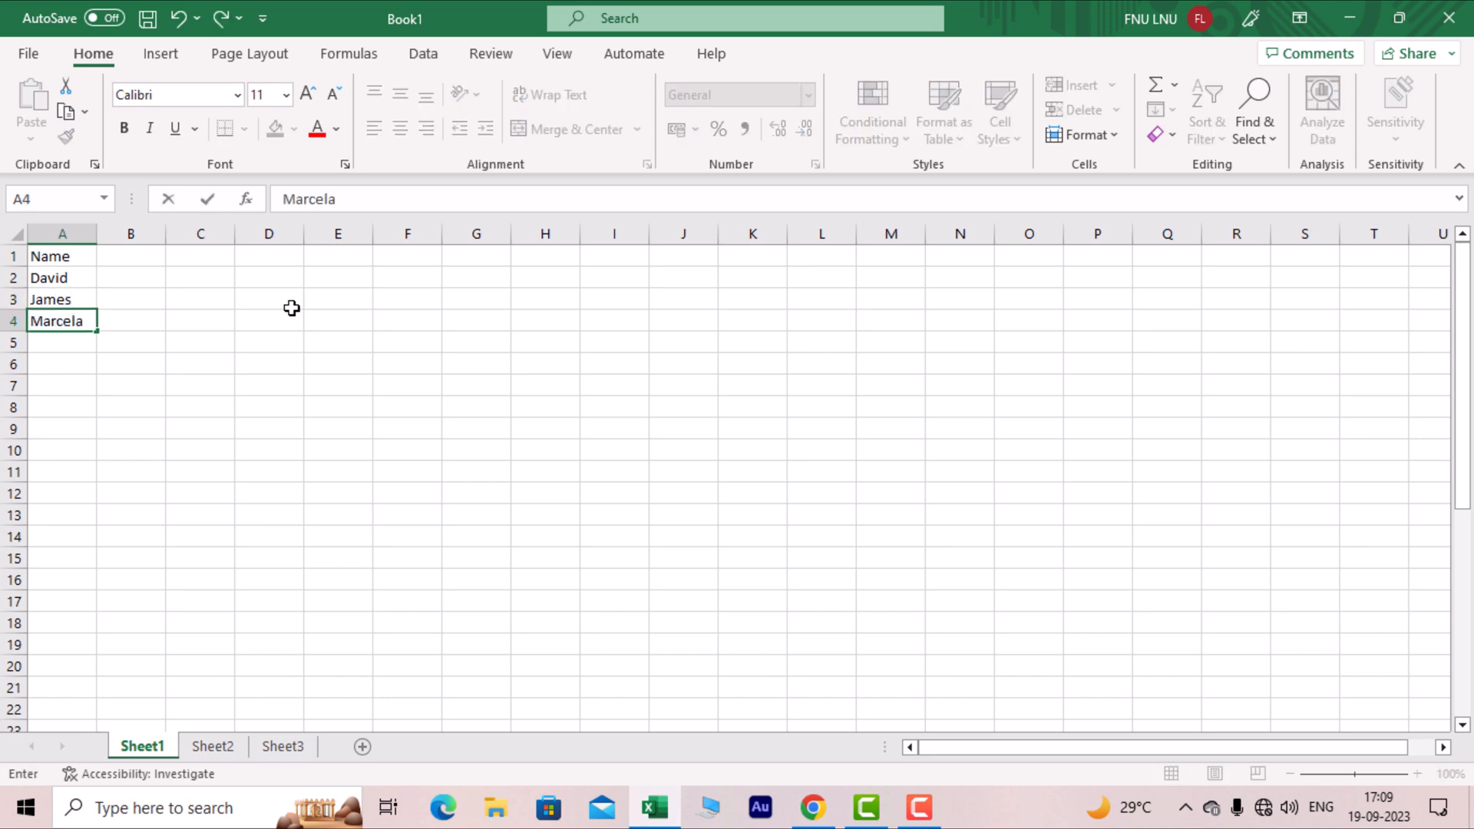
key(Return)
text(William)
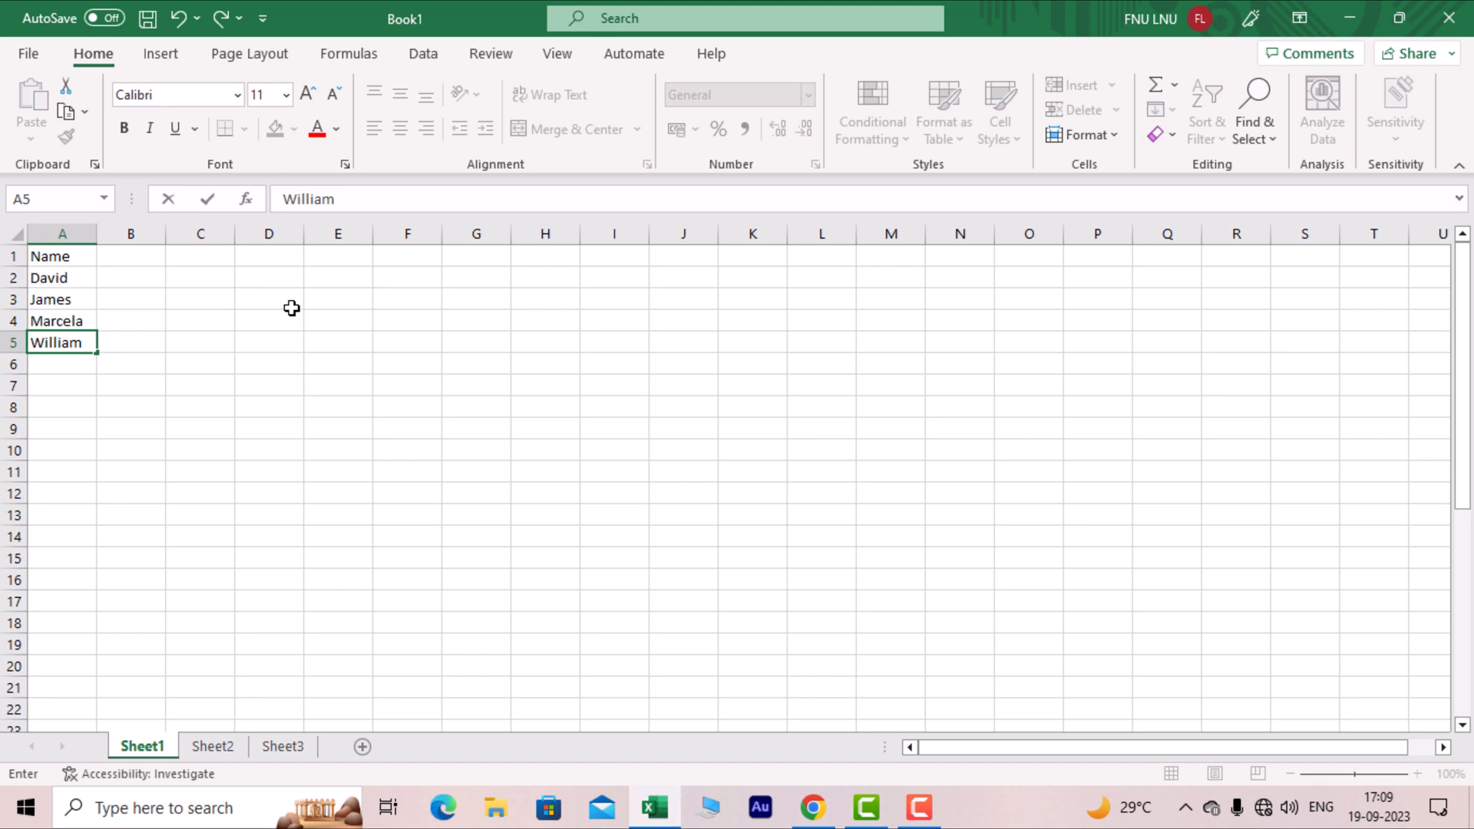
key(Return)
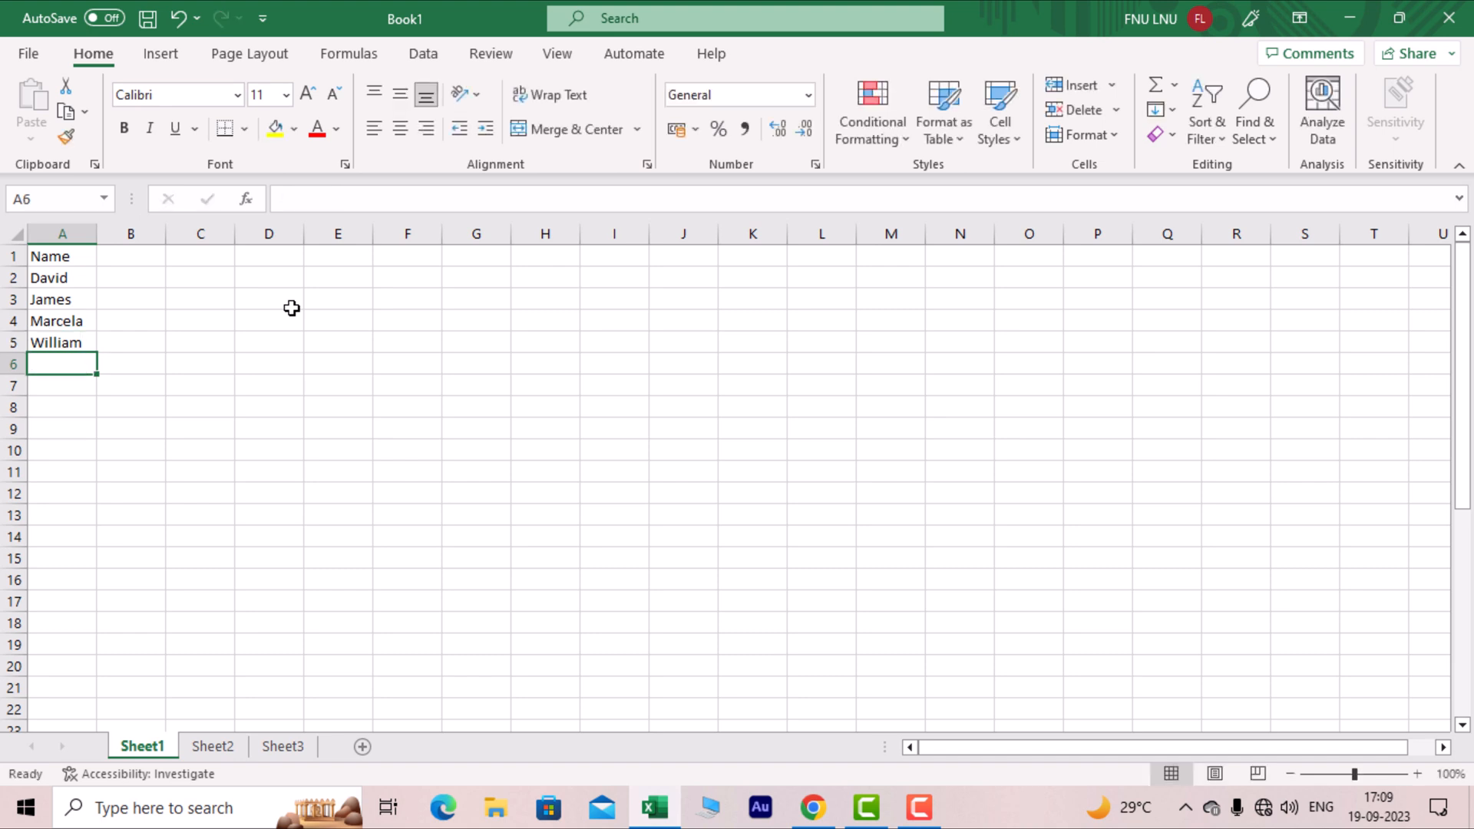
Return to cell A1 and make the Name heading bold
key(ctrl+Up)
key(ctrl+Up)
key(Down)
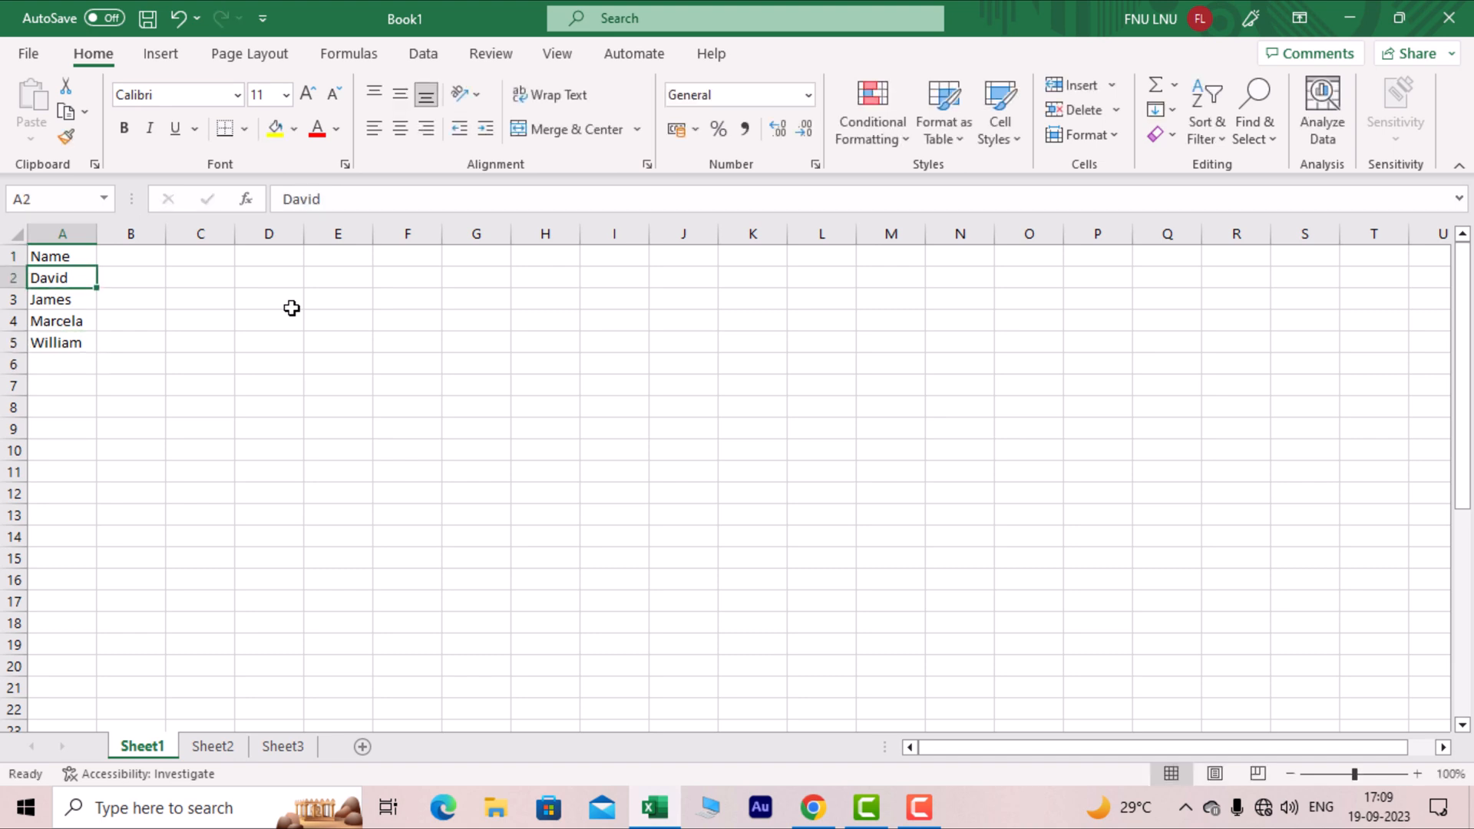
key(Up)
key(ctrl+b)
Enter the heading "Amount" in cell B1 and make it bold
key(Right)
key(Right)
key(Left)
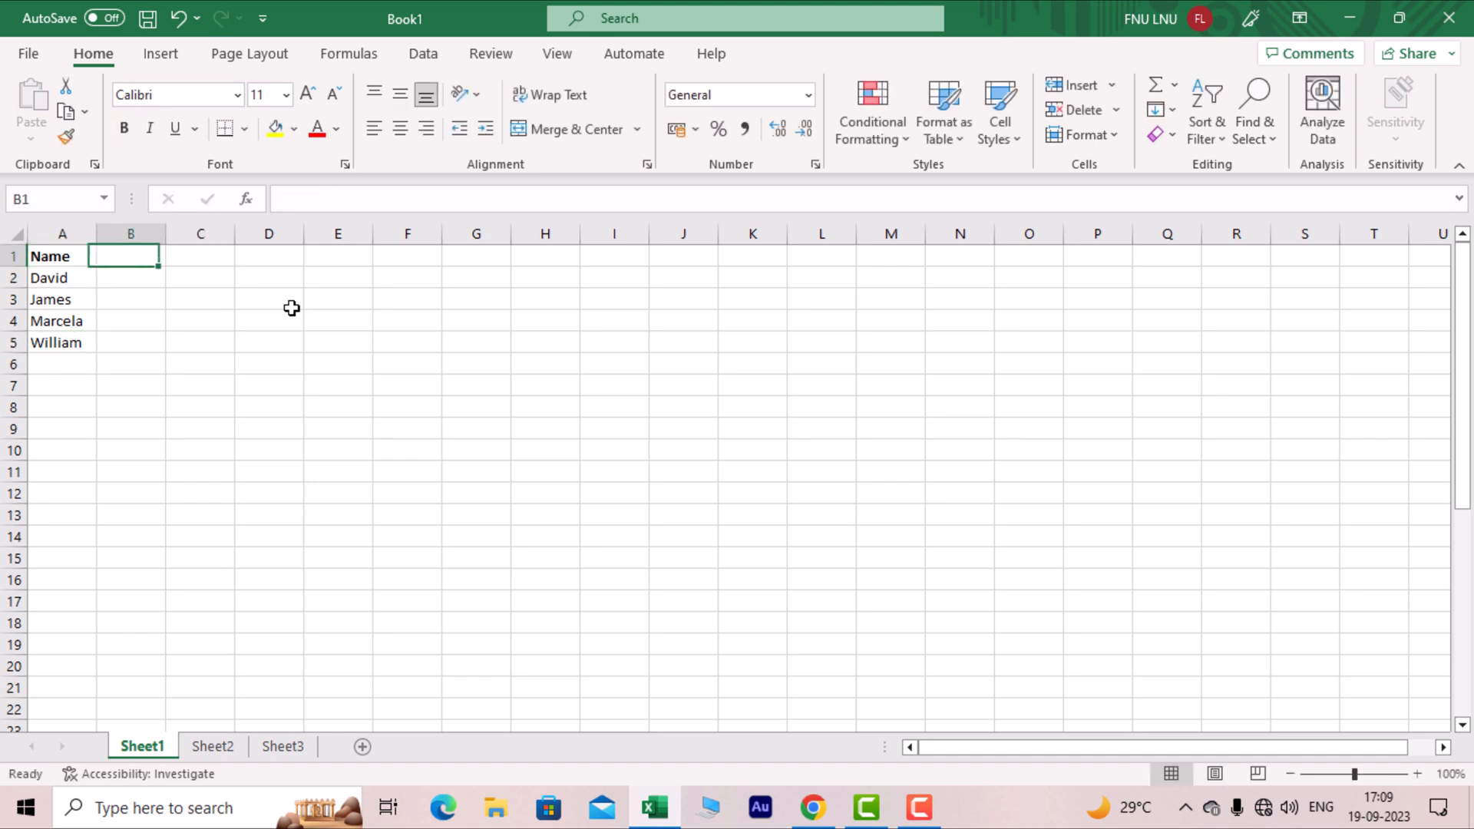
text(Amount)
key(Return)
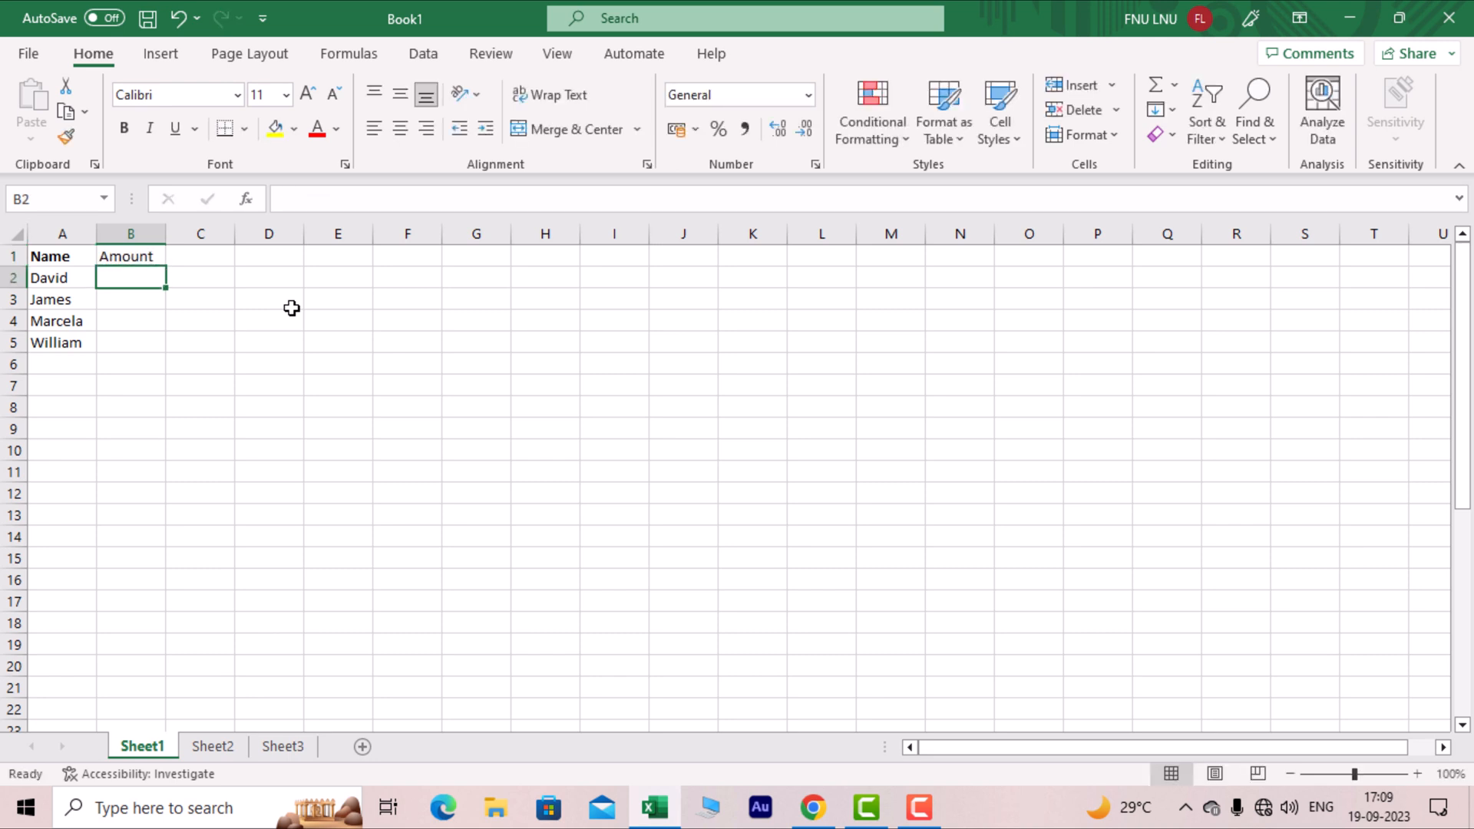
key(Up)
key(ctrl+b)
Enter the amounts 2566, 9565, 4131 and 4134 in cells B2 to B5
key(Down)
key(Left)
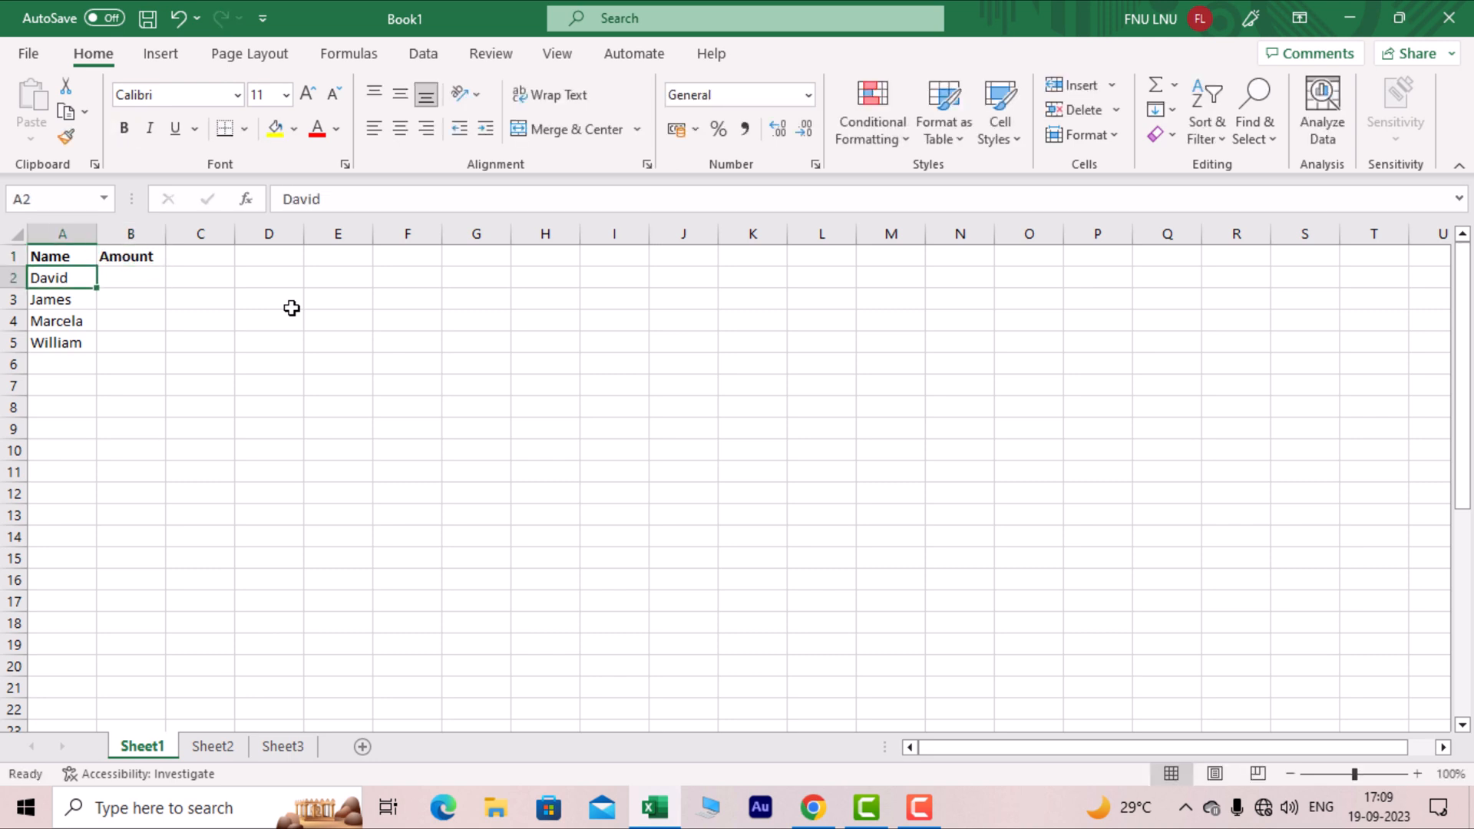
key(Right)
text(256)
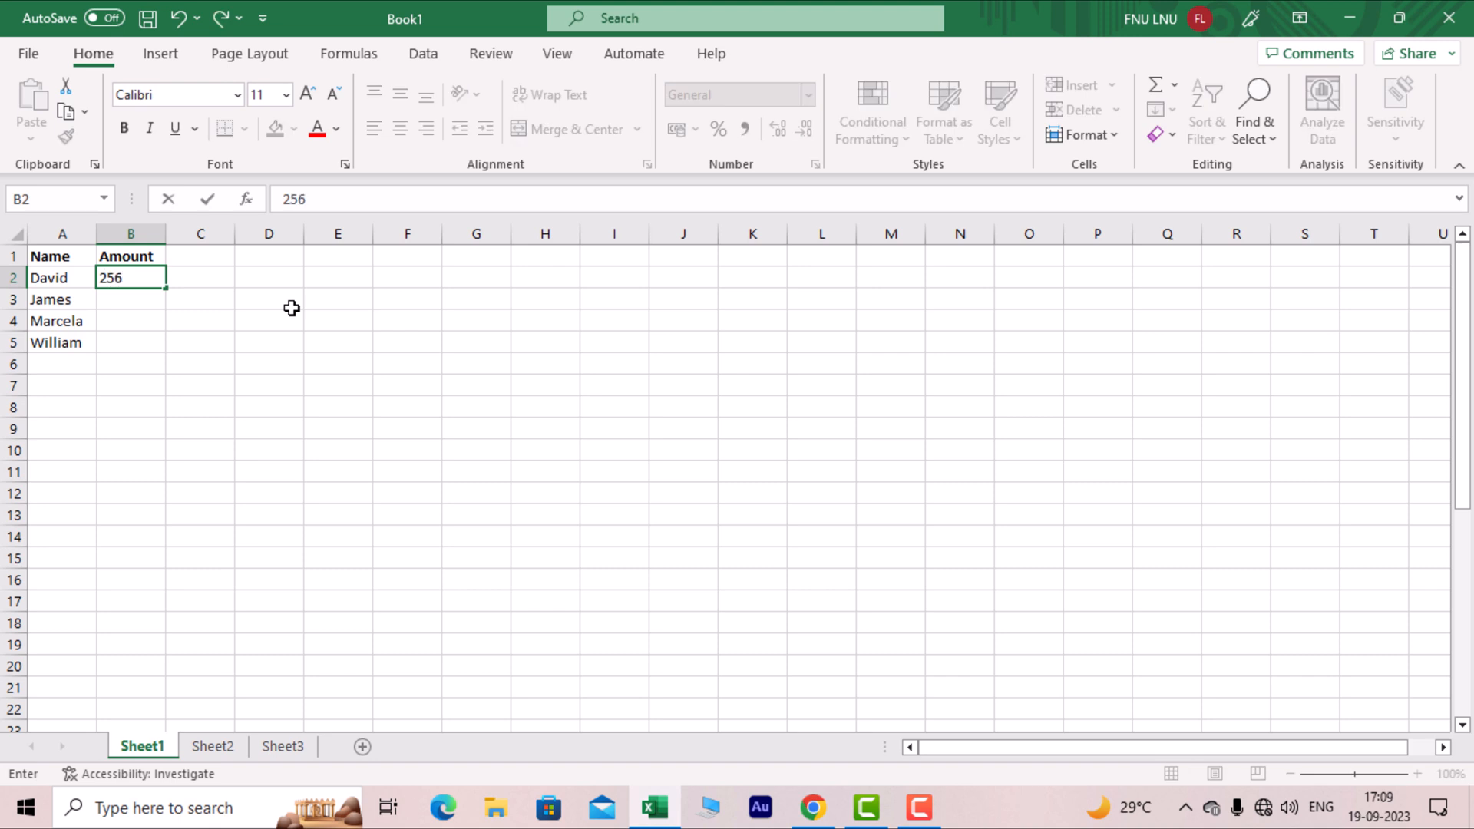
text(6)
key(Return)
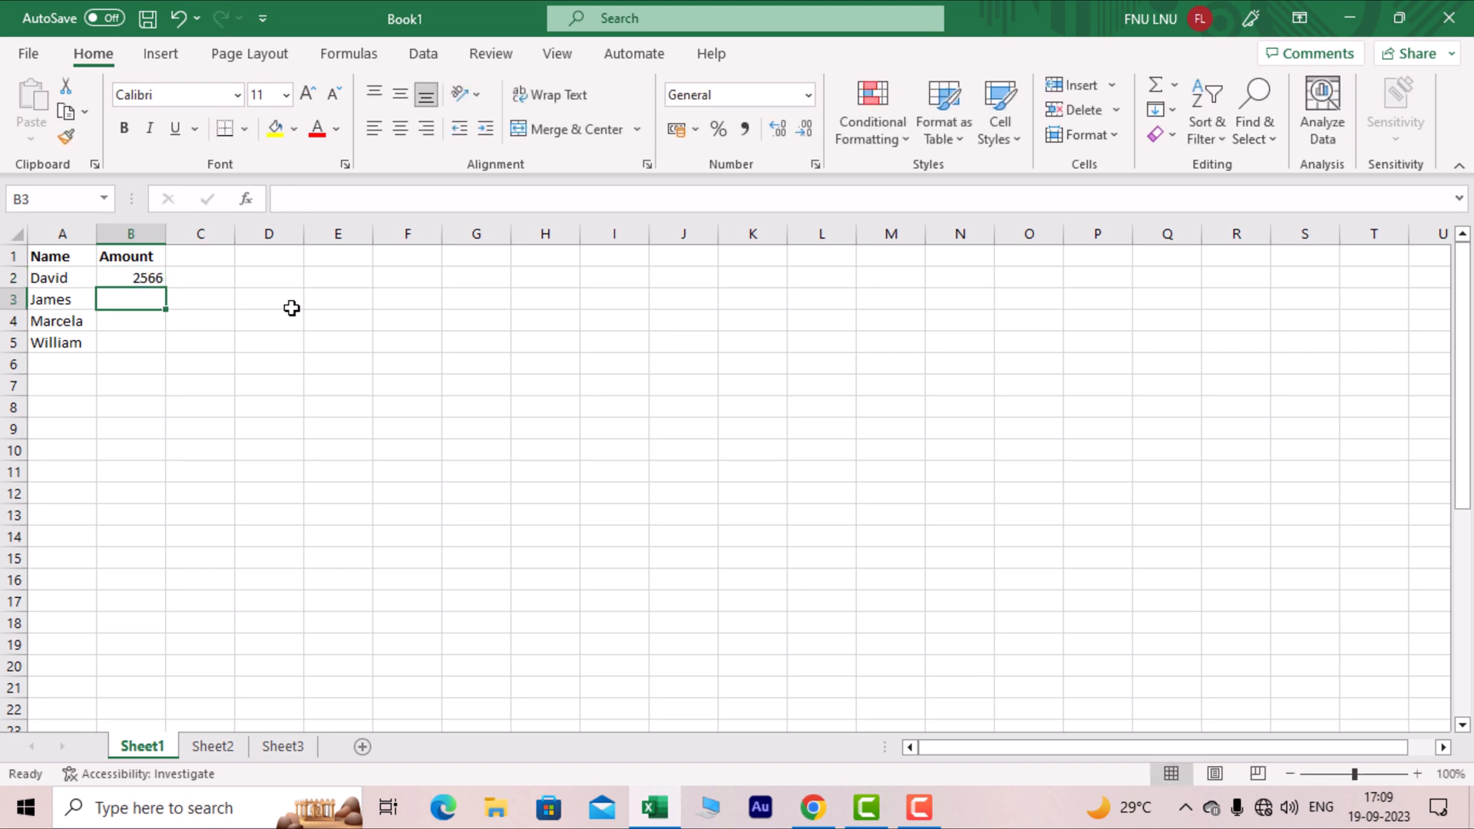
text(9565)
key(Return)
text(4131)
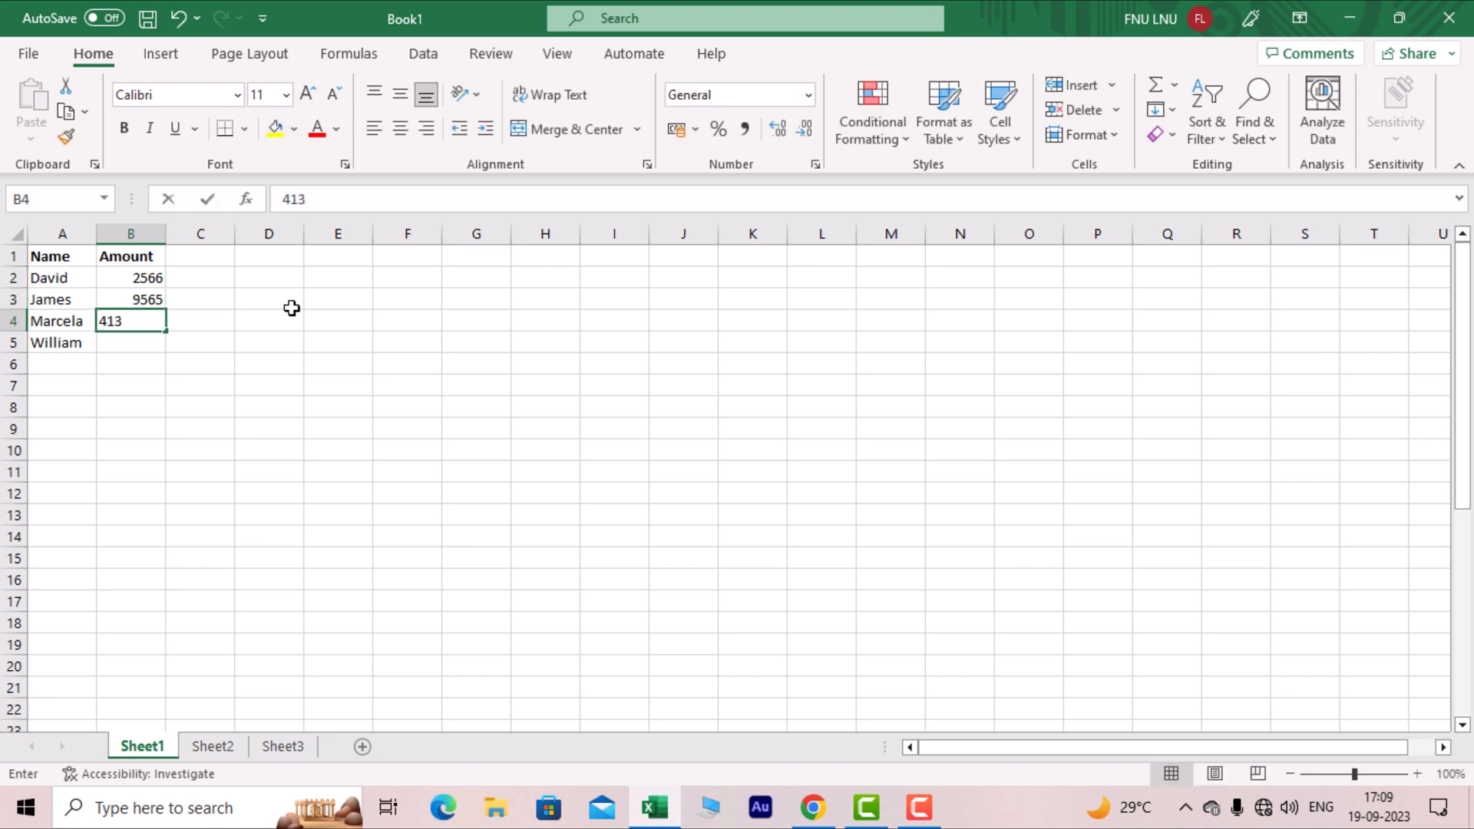
key(Return)
text(4134)
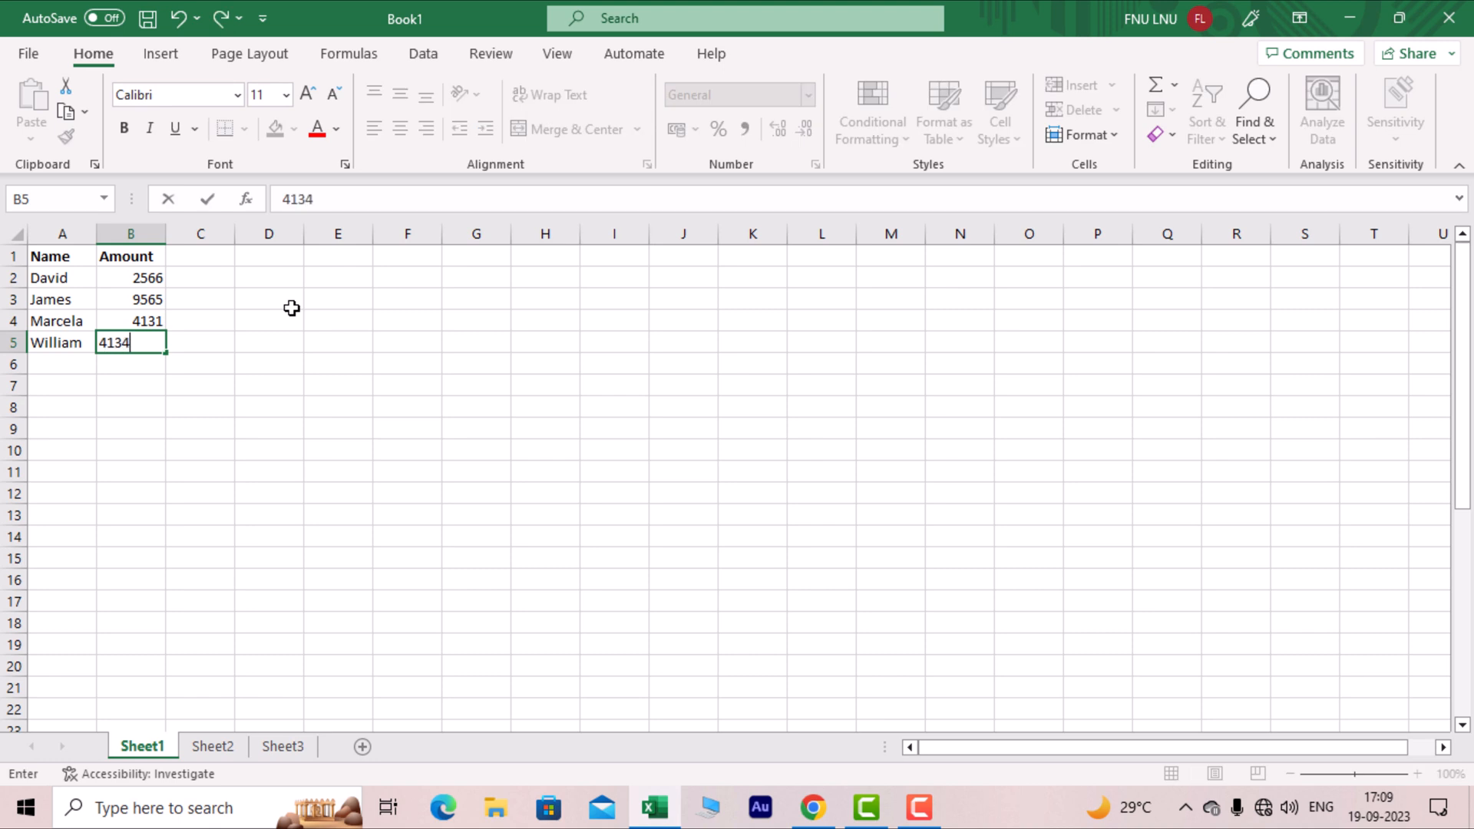
key(Return)
Step through the name and amount cells in rows 2 to 5 to review the table entries
key(Up)
key(Left)
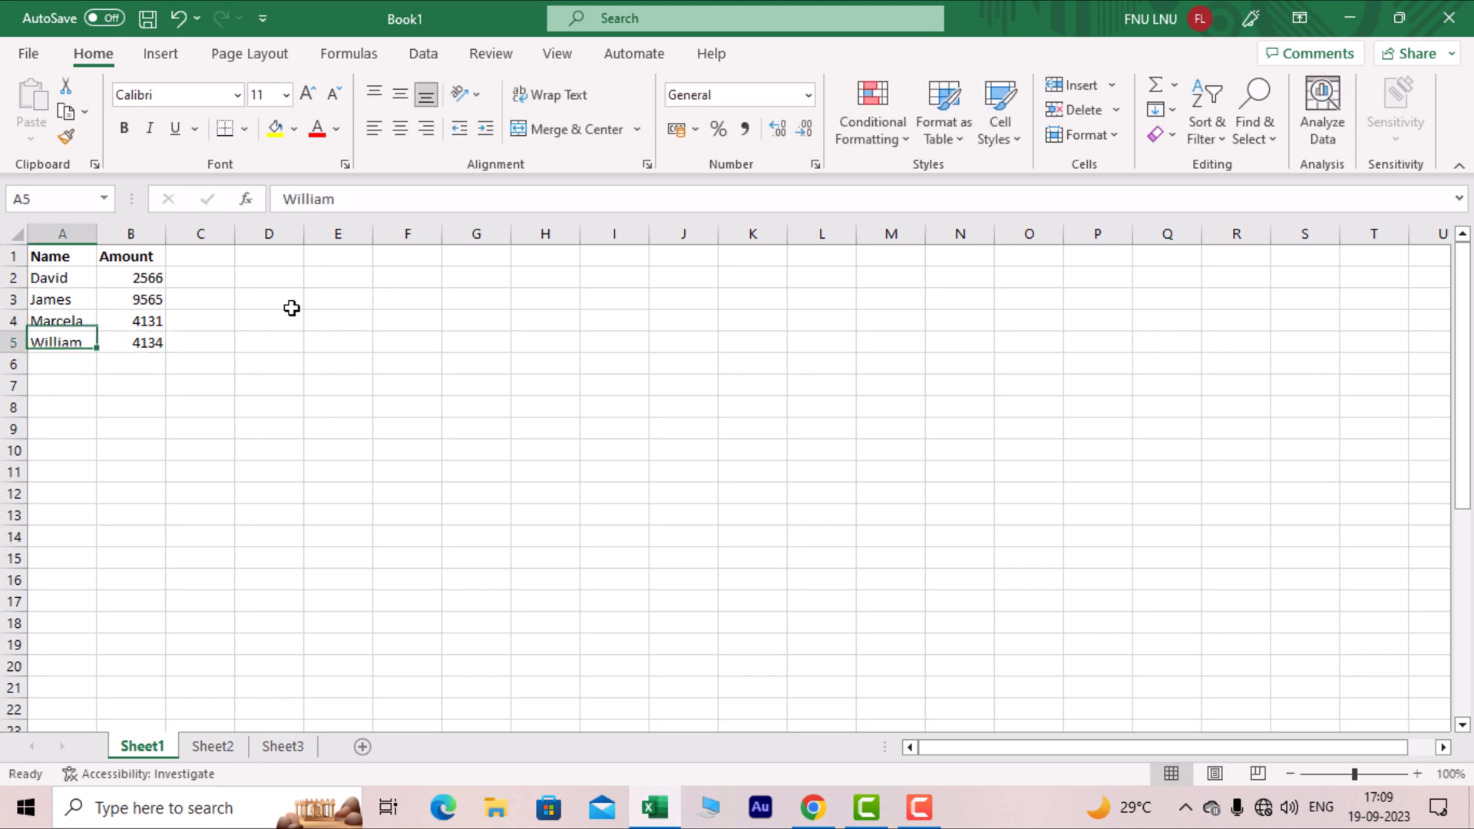
key(Down)
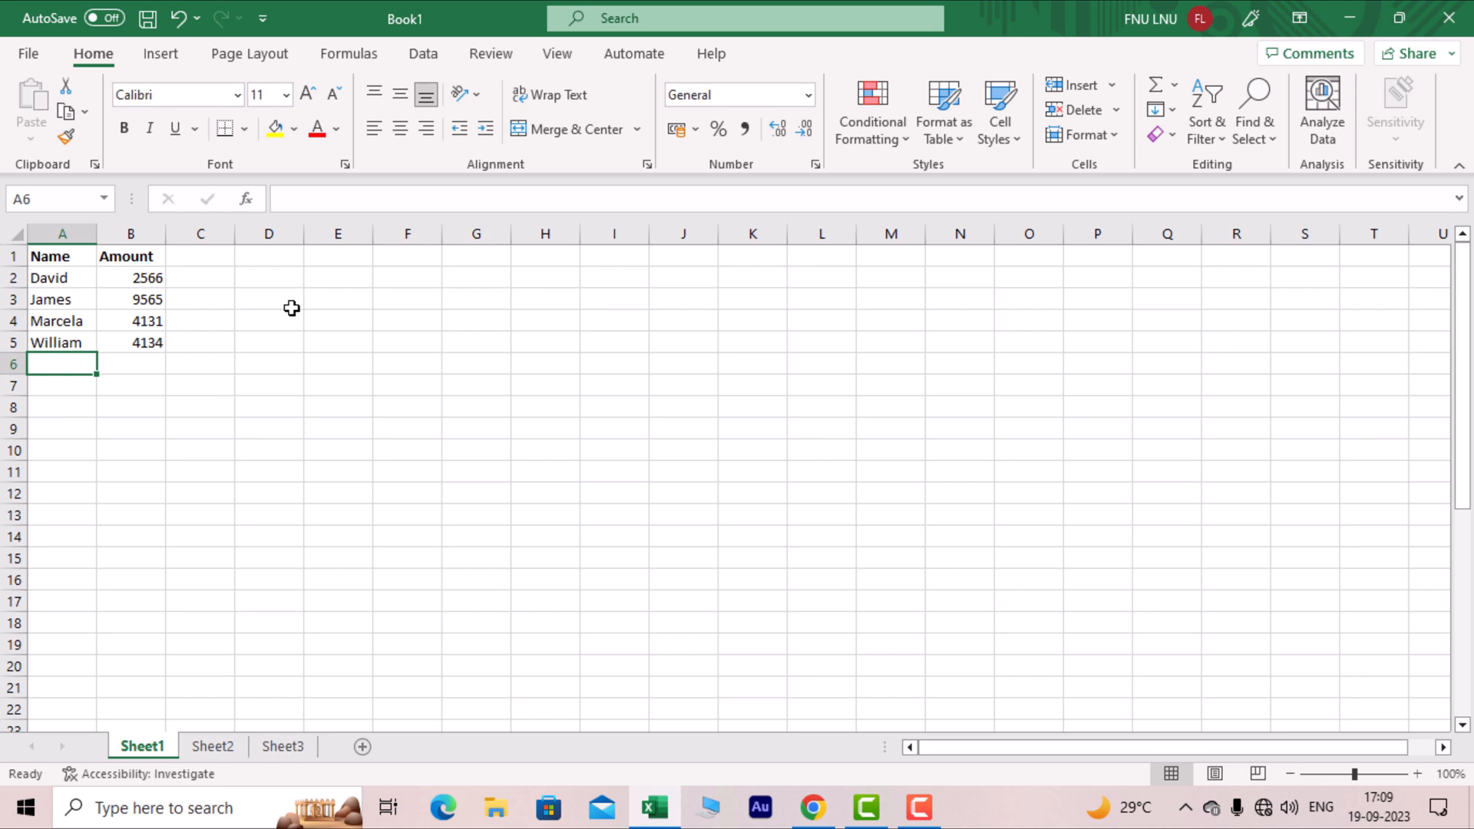
key(Up)
key(Up)
key(Up)
key(Up)
key(Right)
key(Right)
key(Left)
key(Left)
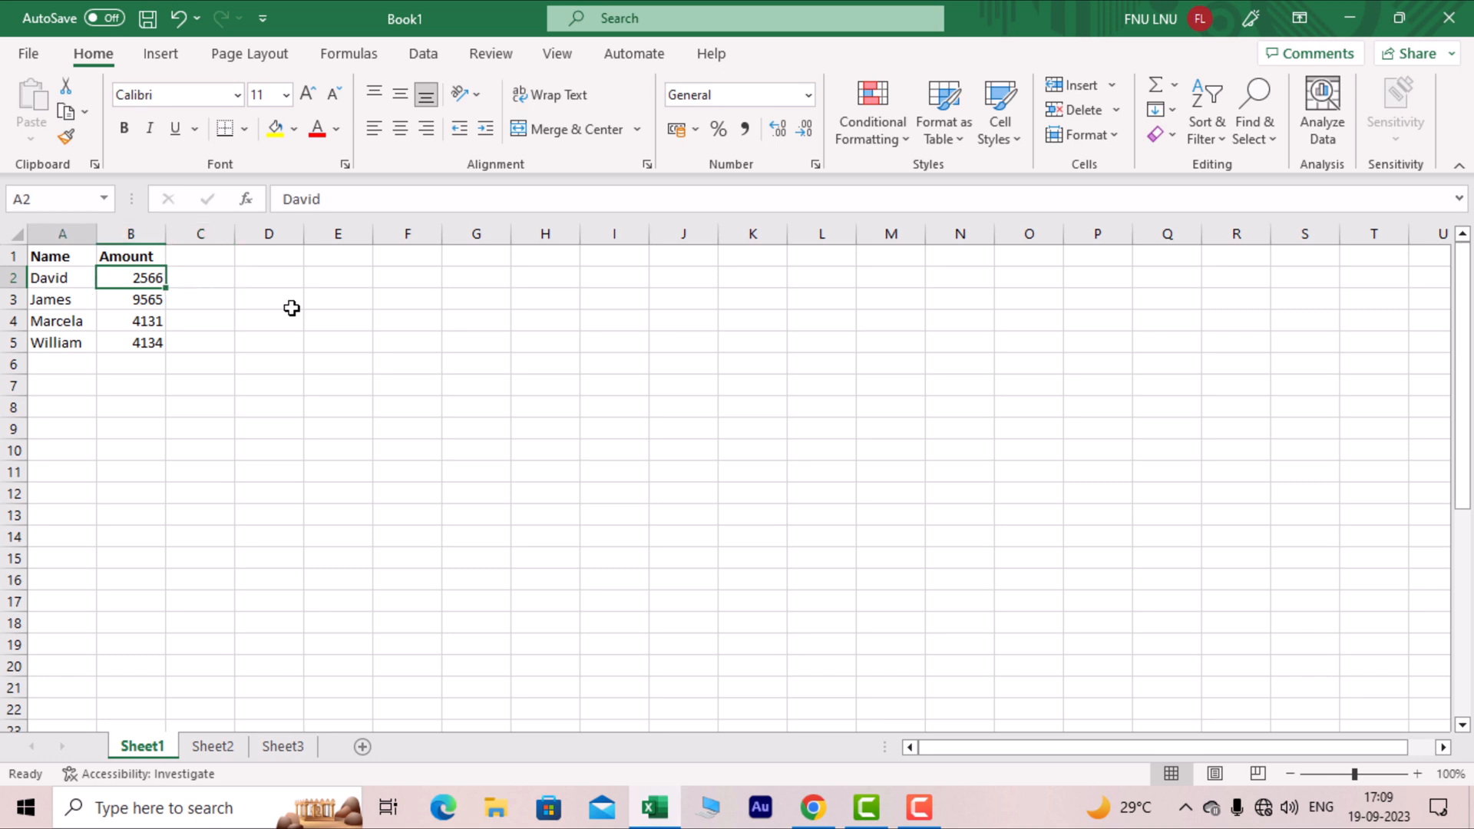
key(Down)
key(Down)
key(Down)
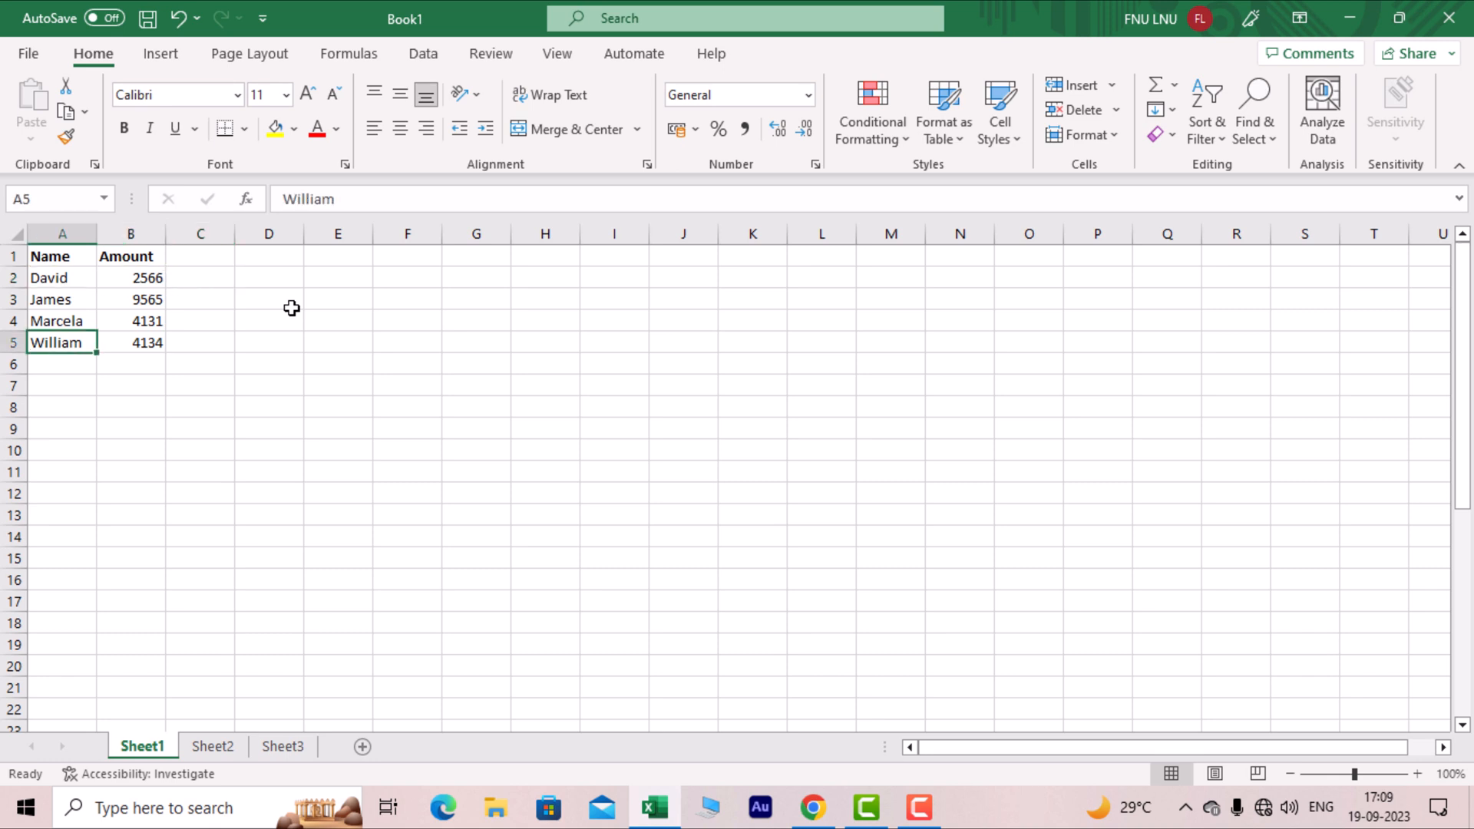
key(Right)
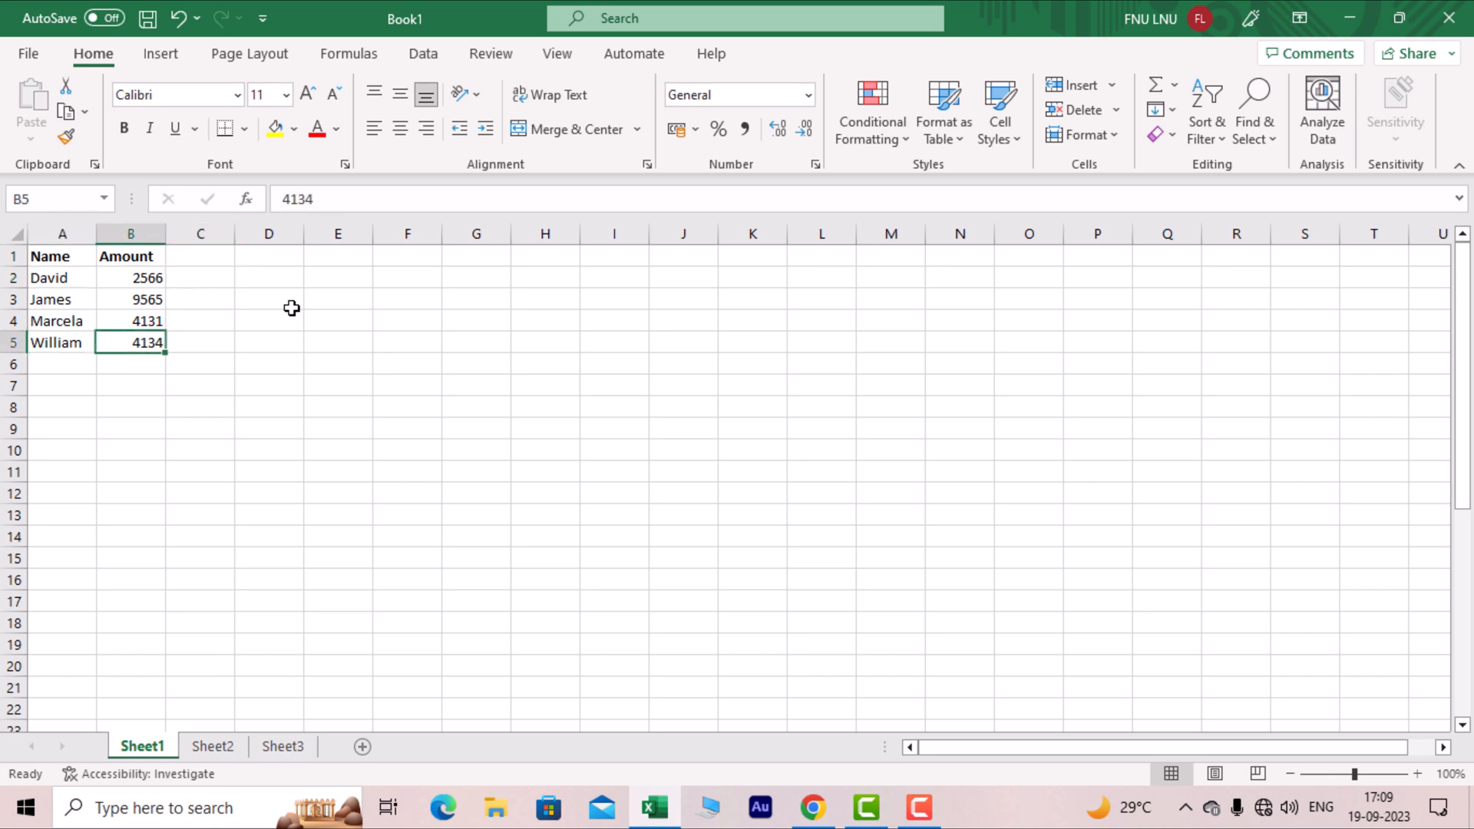
Enter the label "Total" in cell A6 below the last name
key(Left)
key(Down)
text(Total)
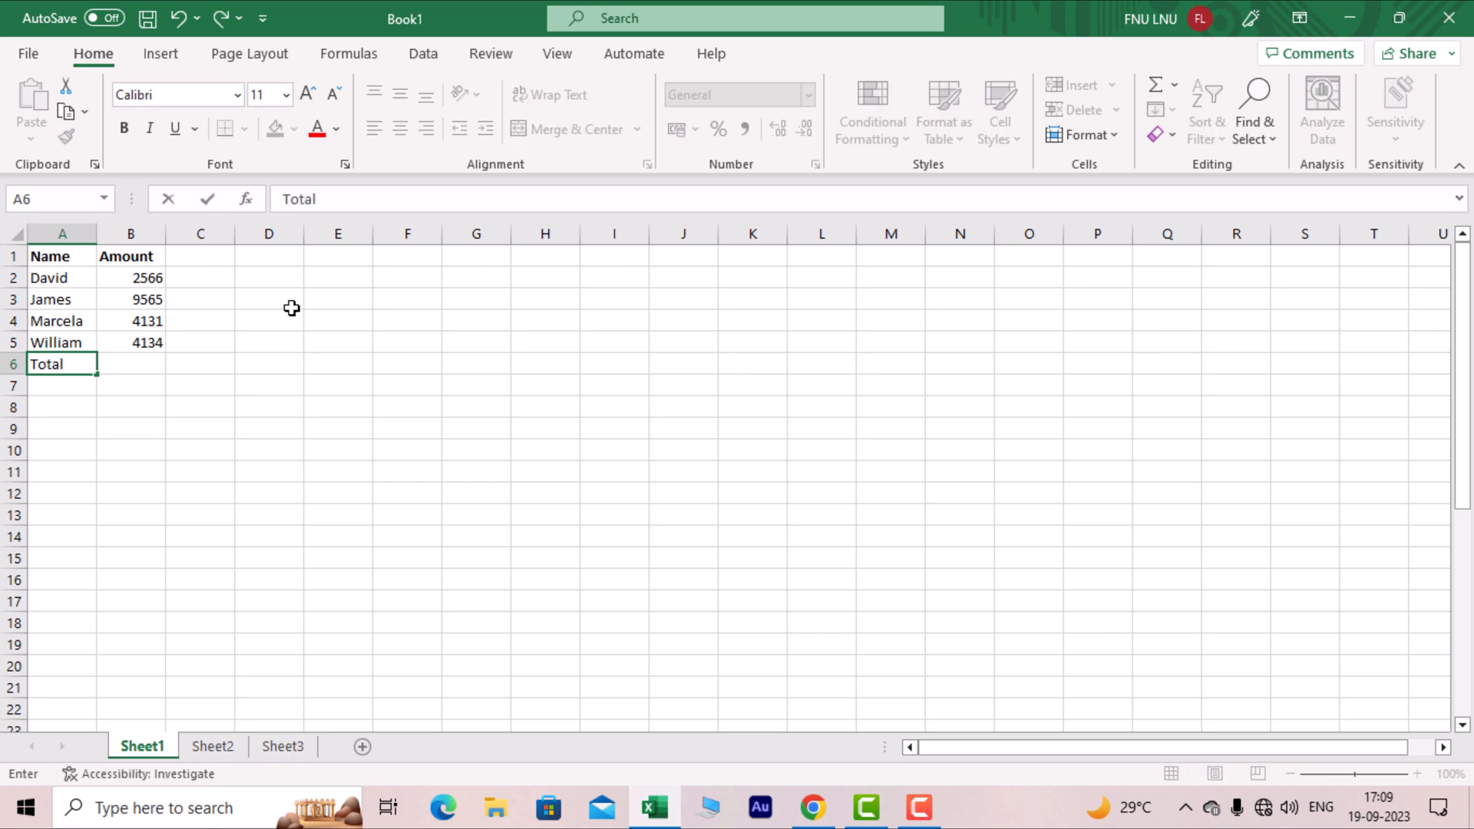
key(Return)
Enter the formula =B2+B3+B4+B5 in cell B6 to add up the amounts, and reselect that cell
key(Right)
key(Up)
key(Up)
key(Down)
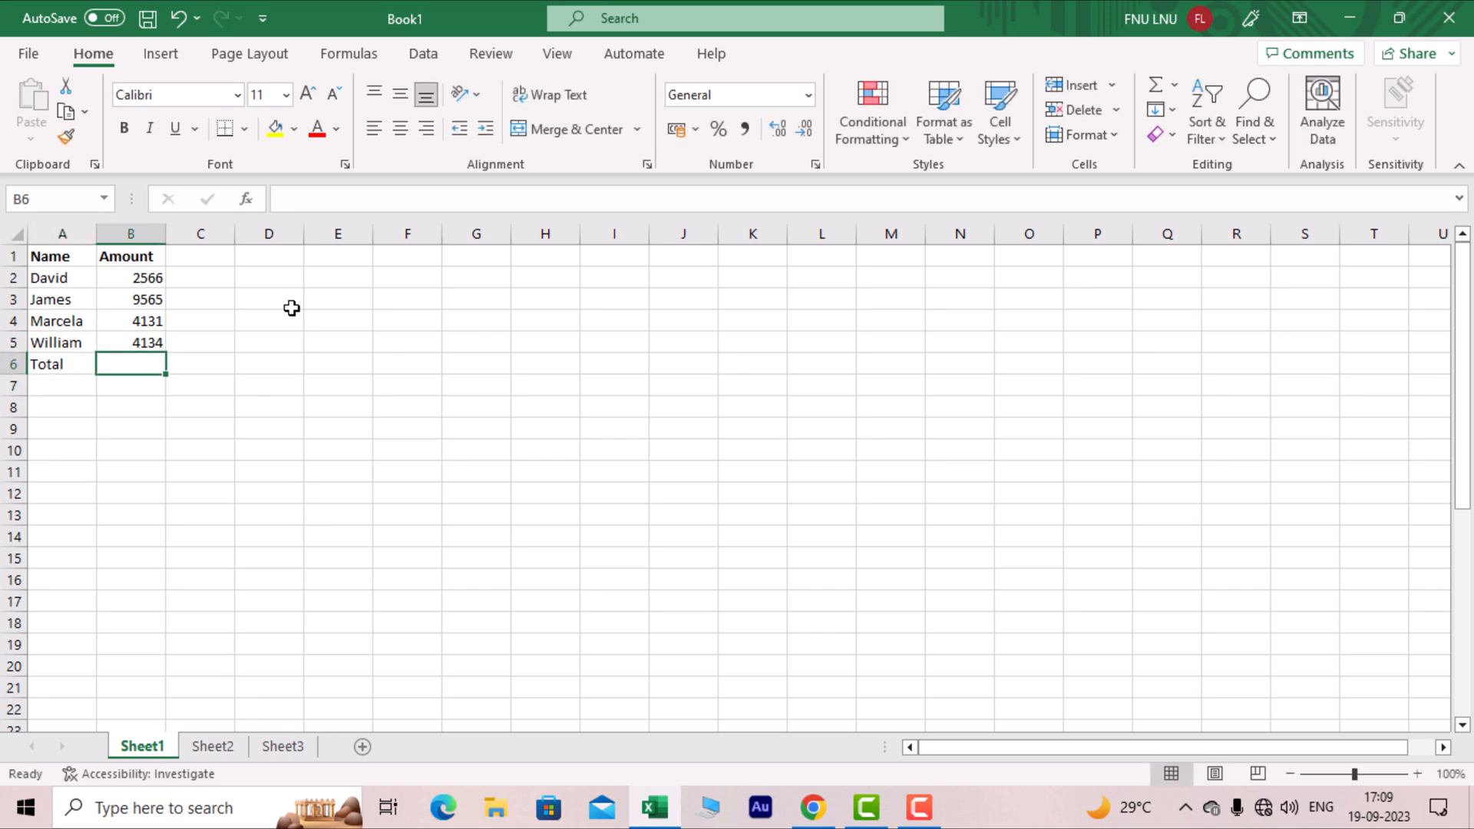
text(=)
key(Up)
key(Up)
key(Up)
key(Up)
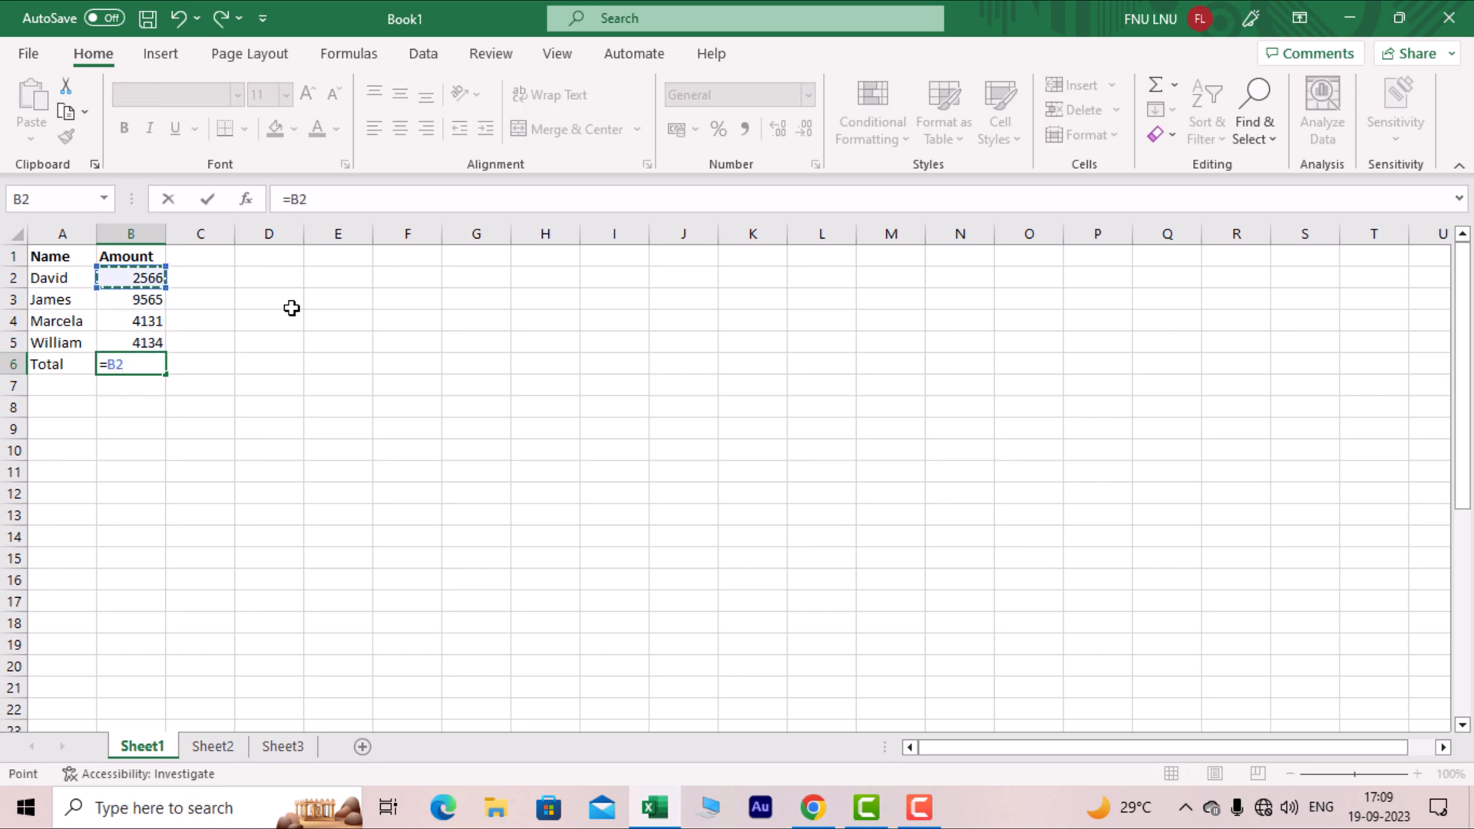
text(+)
key(Up)
key(Up)
key(Up)
text(+)
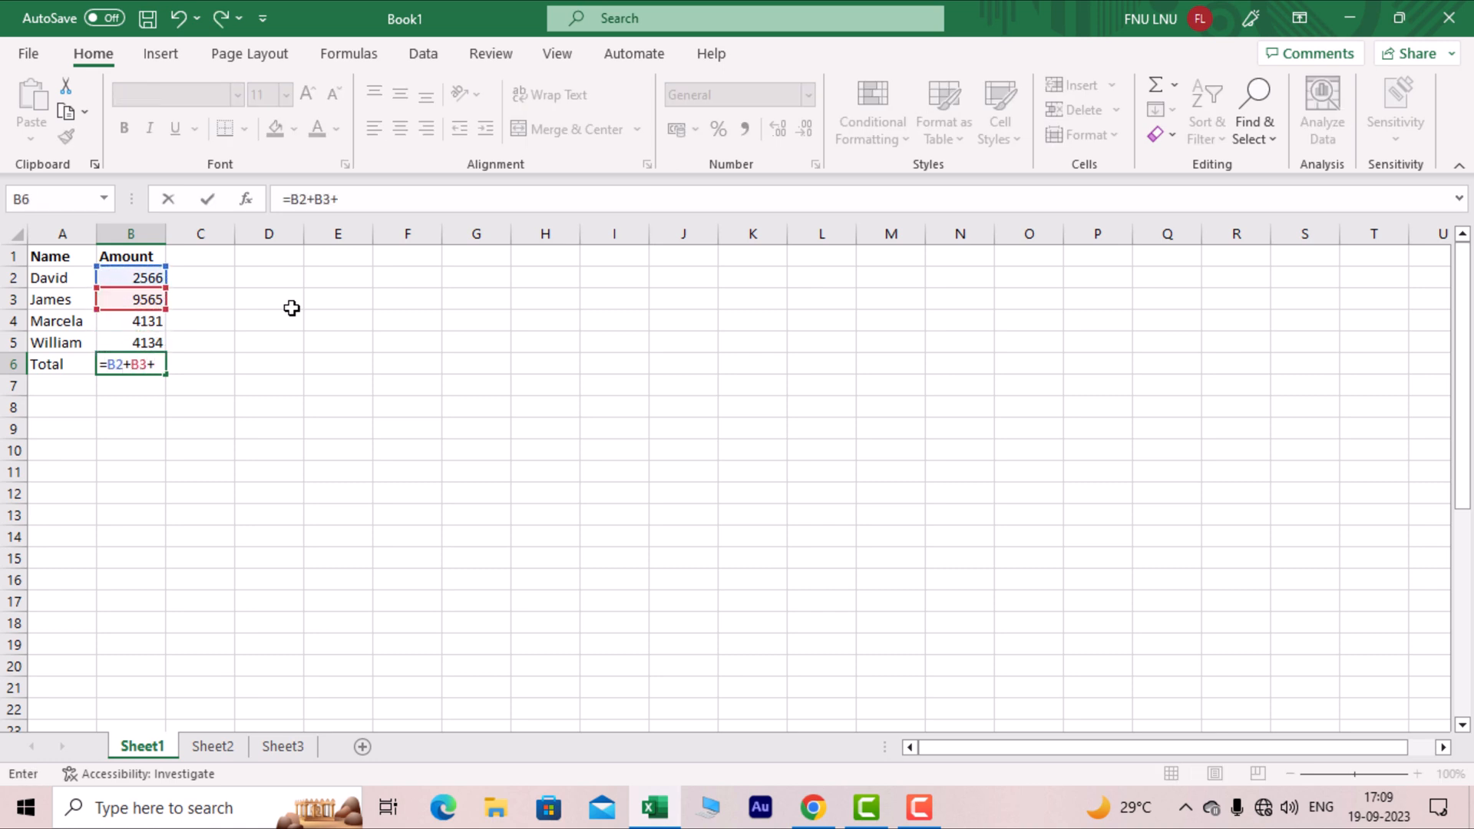
key(Up)
key(Up)
text(+)
key(Up)
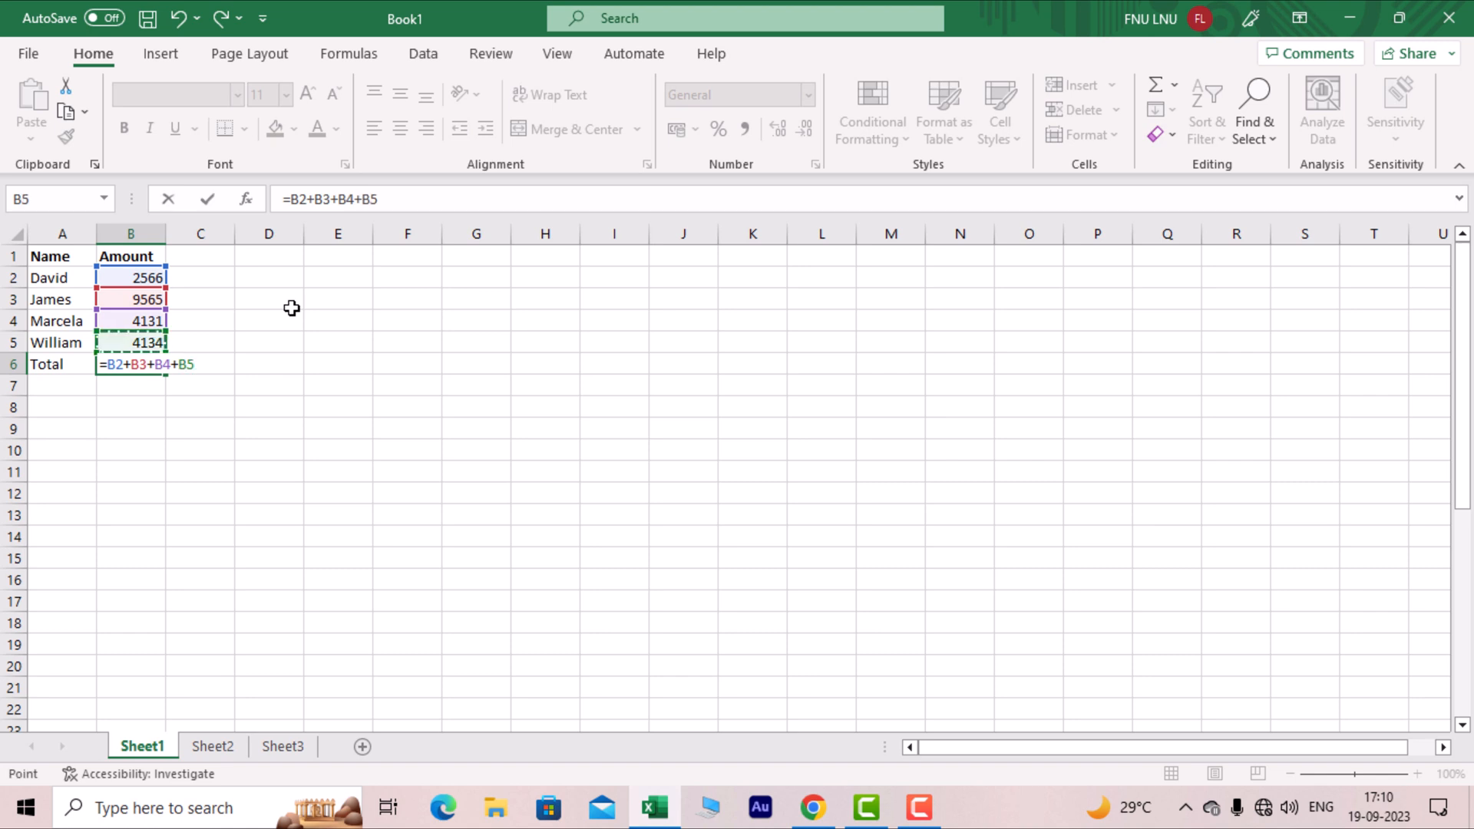
key(Return)
key(Up)
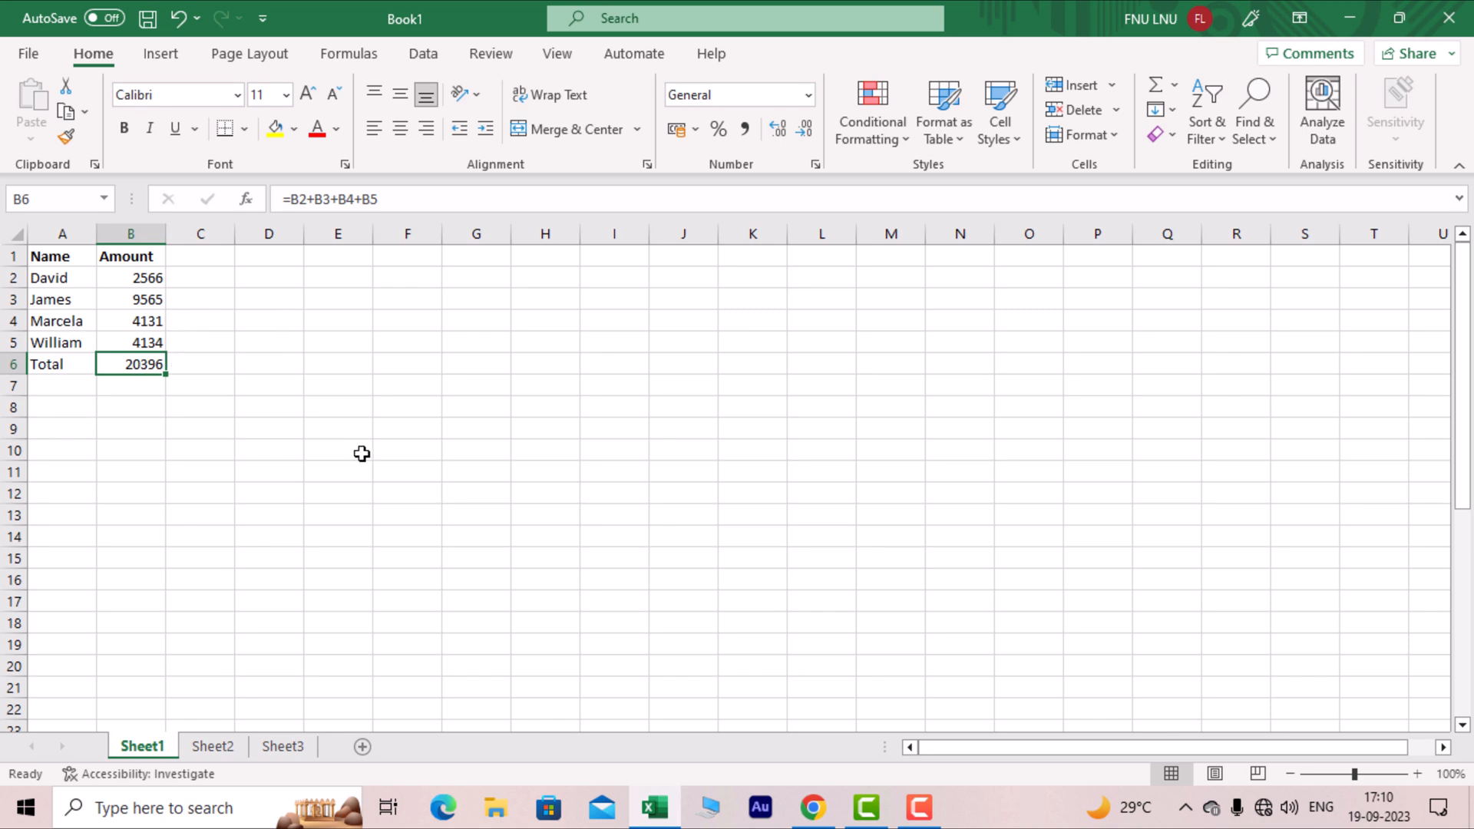
Make the Total label and its sum in cells A6 and B6 bold
click(289, 428)
drag(142, 369, 63, 366)
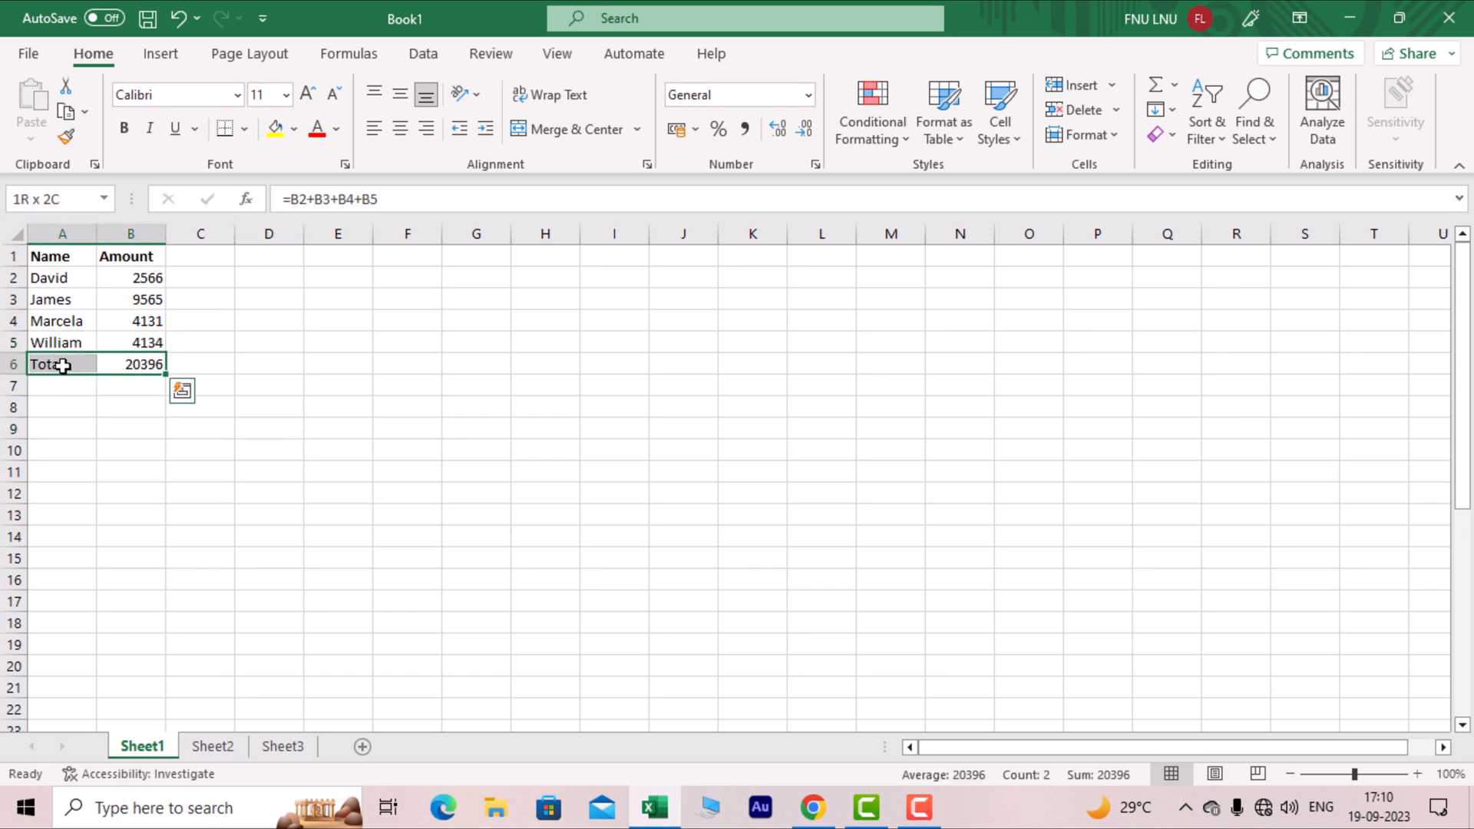
click(124, 132)
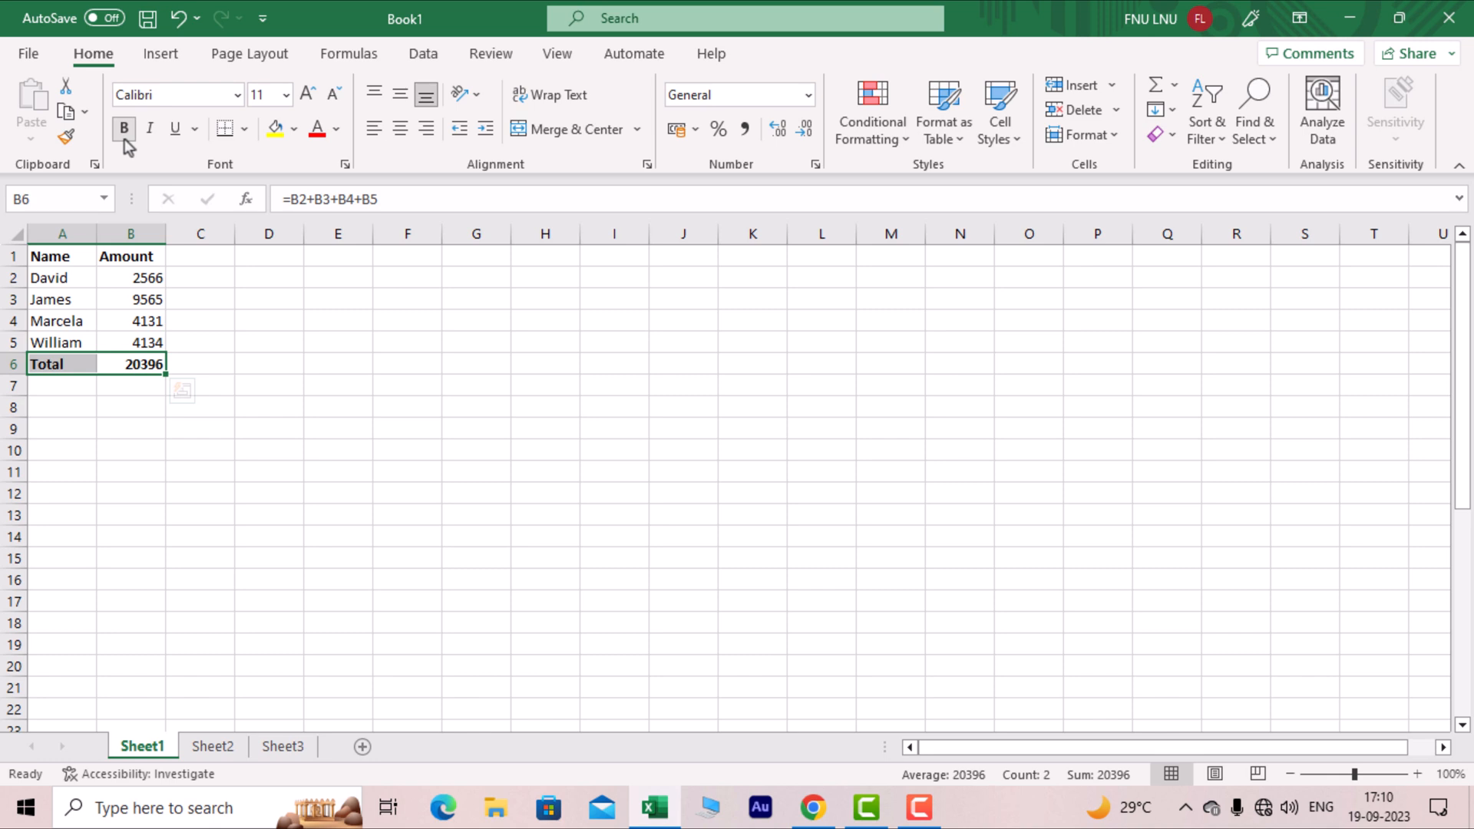
click(124, 138)
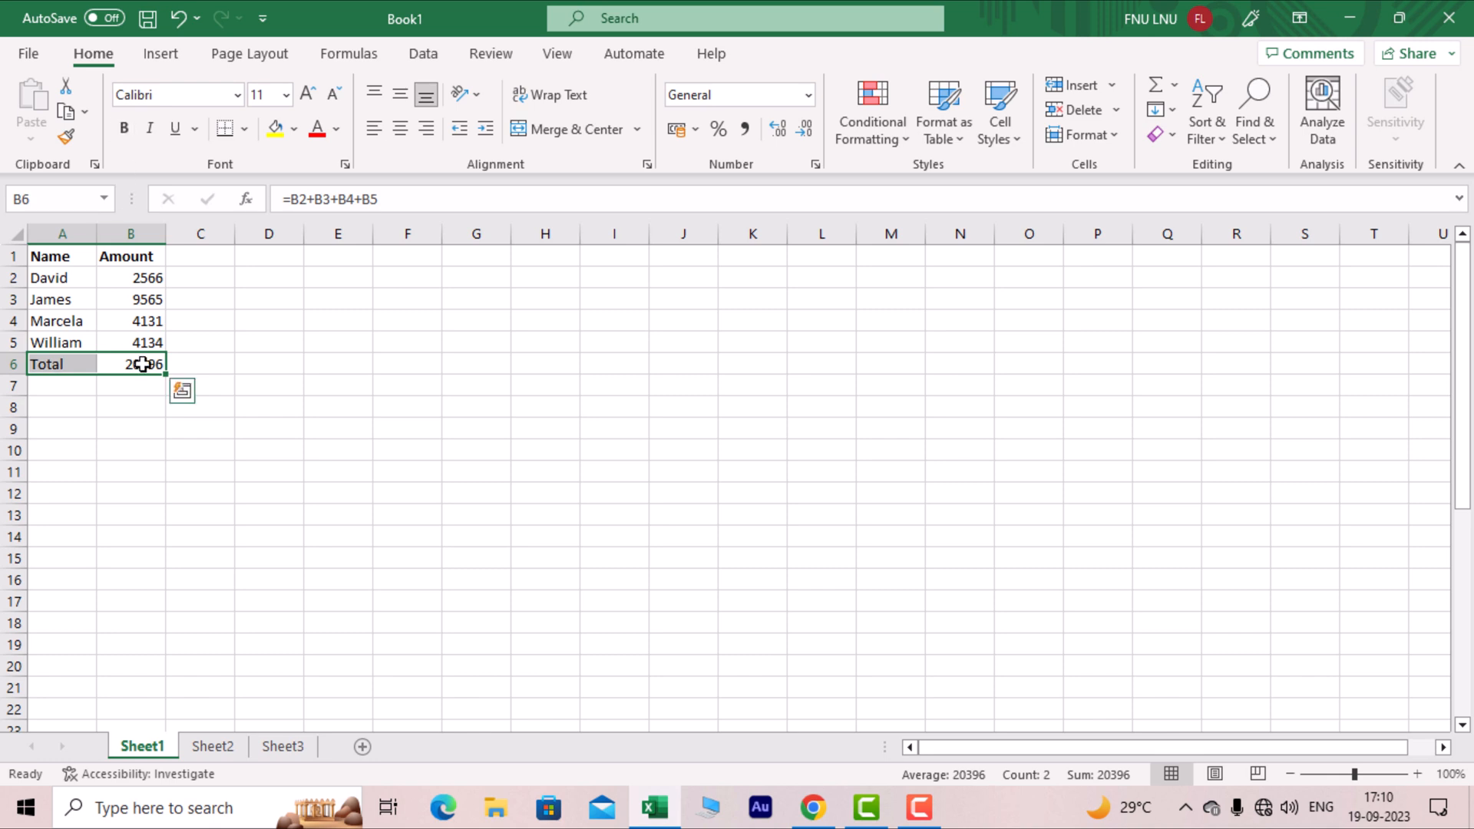
key(ctrl+q)
key(Escape)
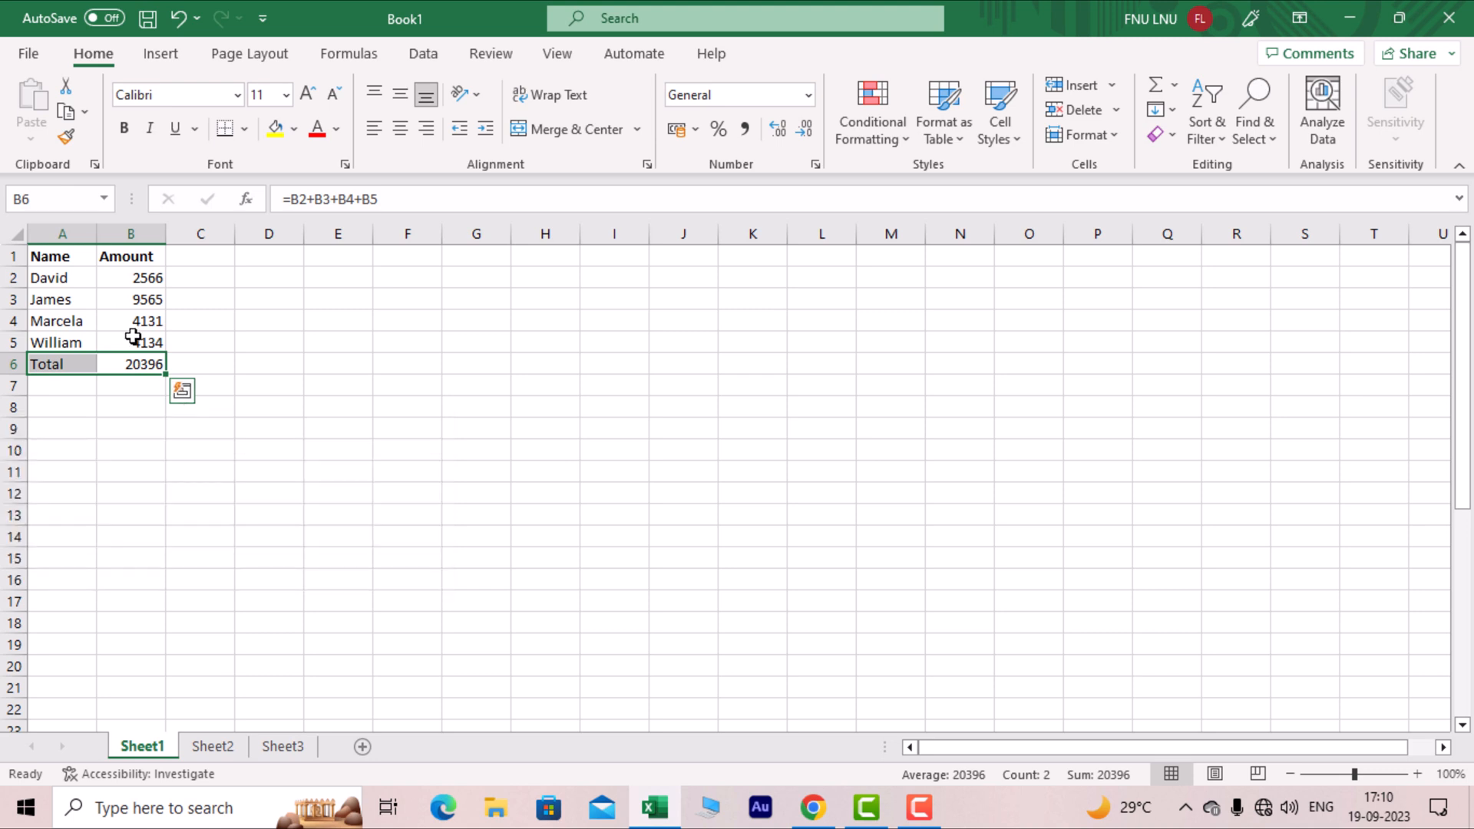
click(123, 129)
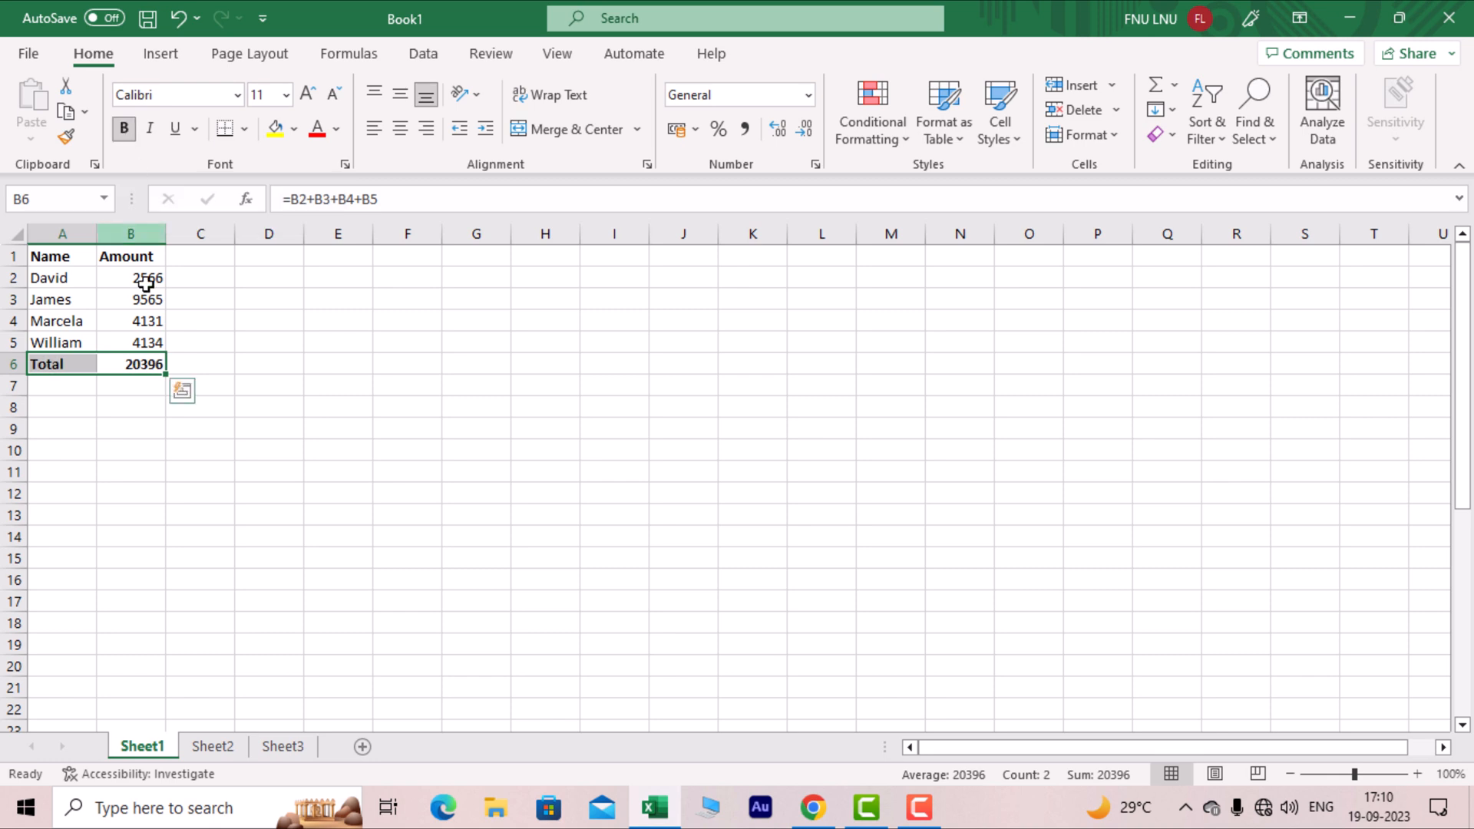
Select the Total row and the amounts in B2 to B5 in turn, and inspect the formula in B6
click(144, 387)
drag(145, 364, 53, 362)
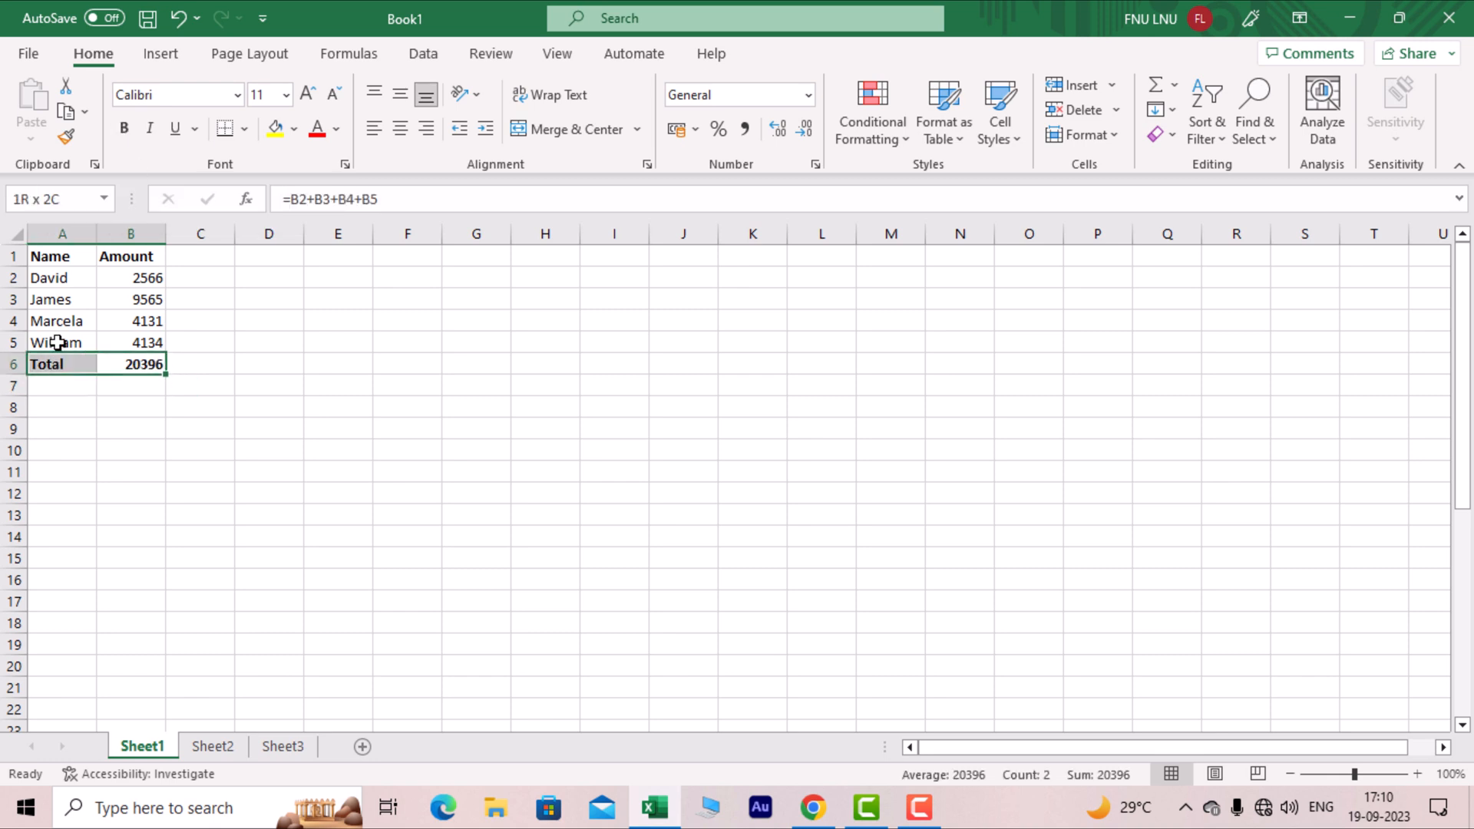
click(234, 315)
click(132, 360)
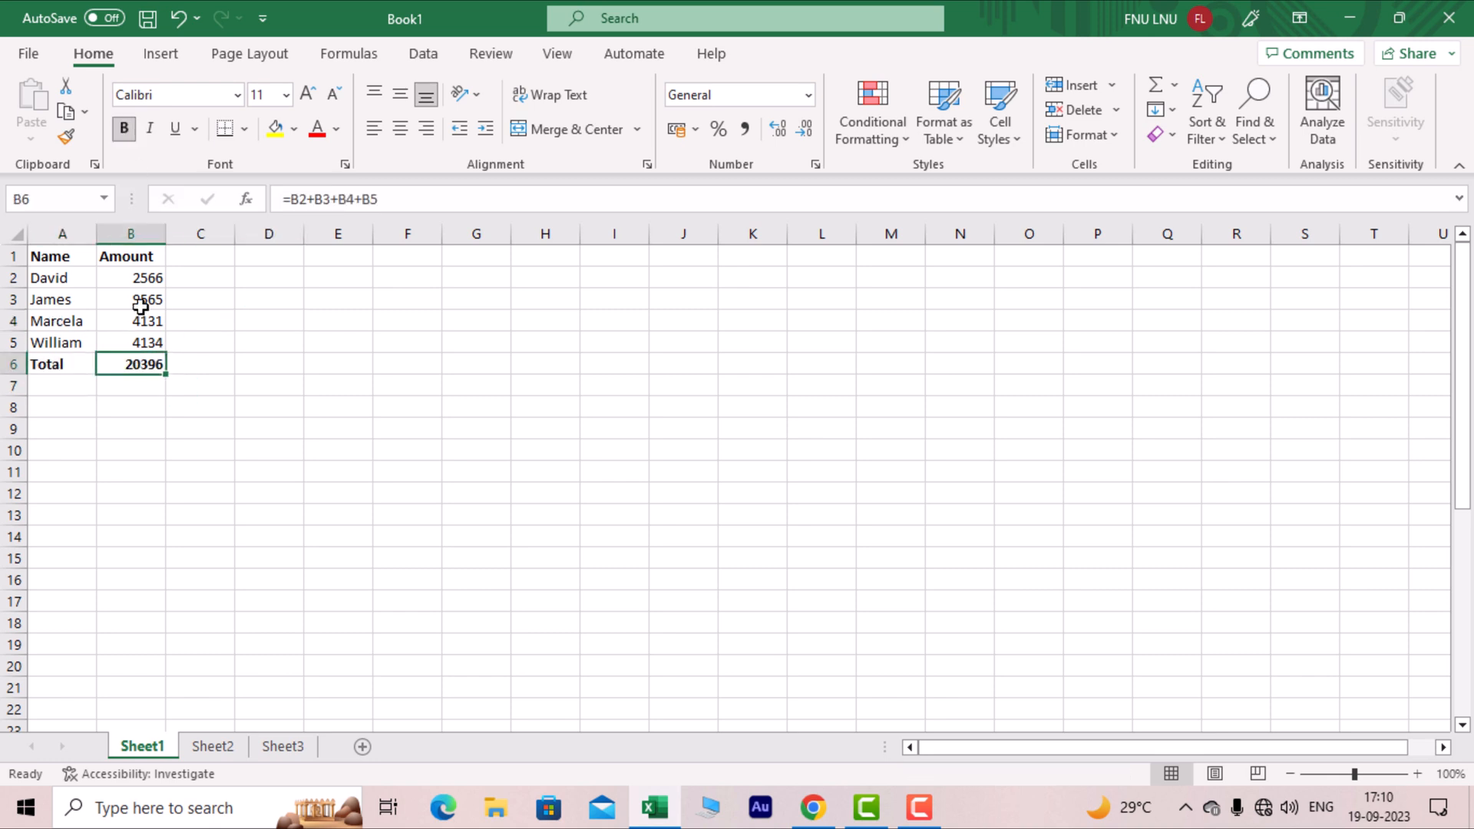
click(149, 276)
drag(149, 275, 157, 342)
click(138, 385)
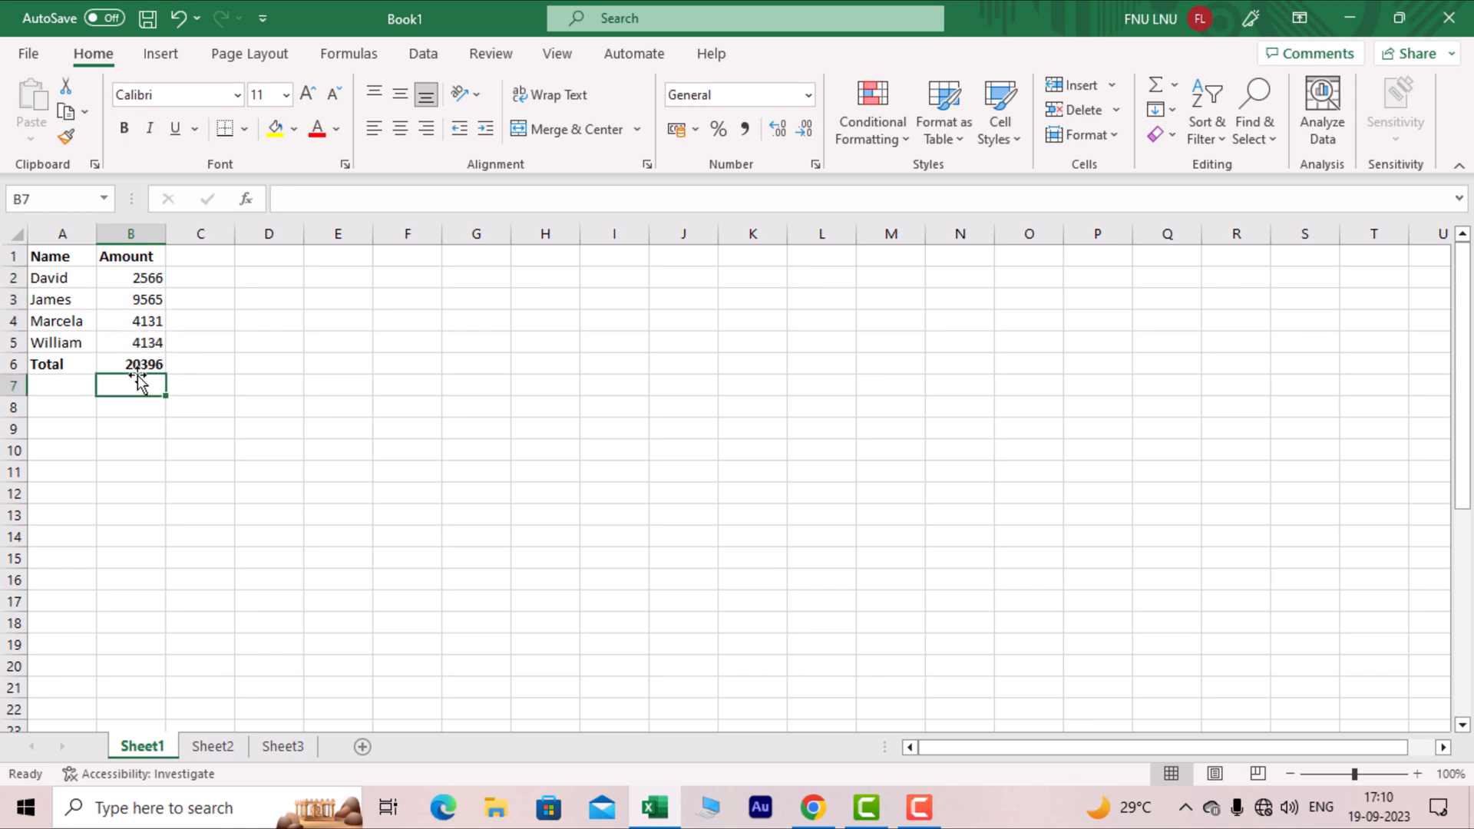
click(142, 361)
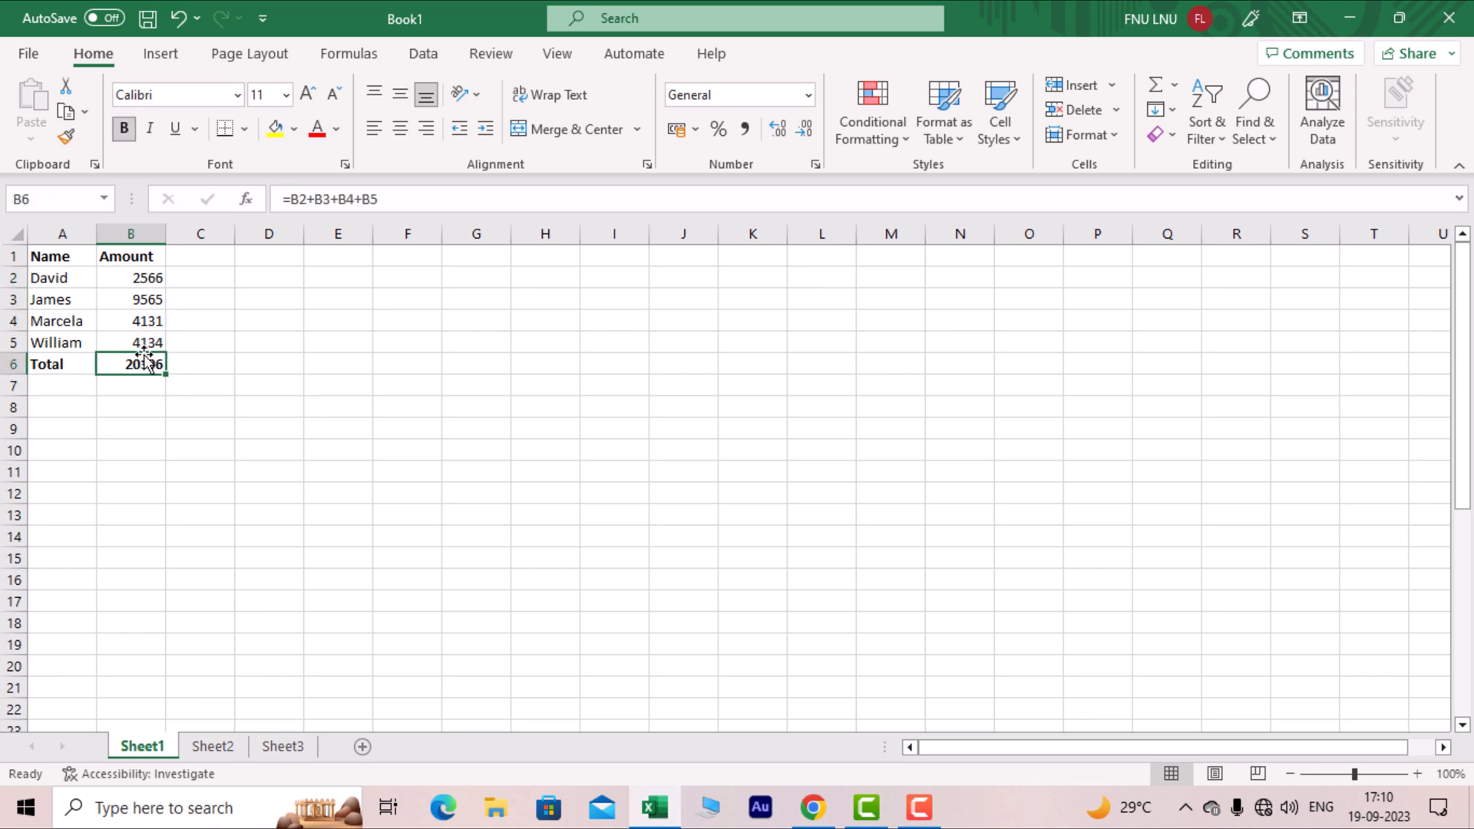
Select cell F5, move along row 5 to B5, and end on cell C6 beside the total
click(407, 333)
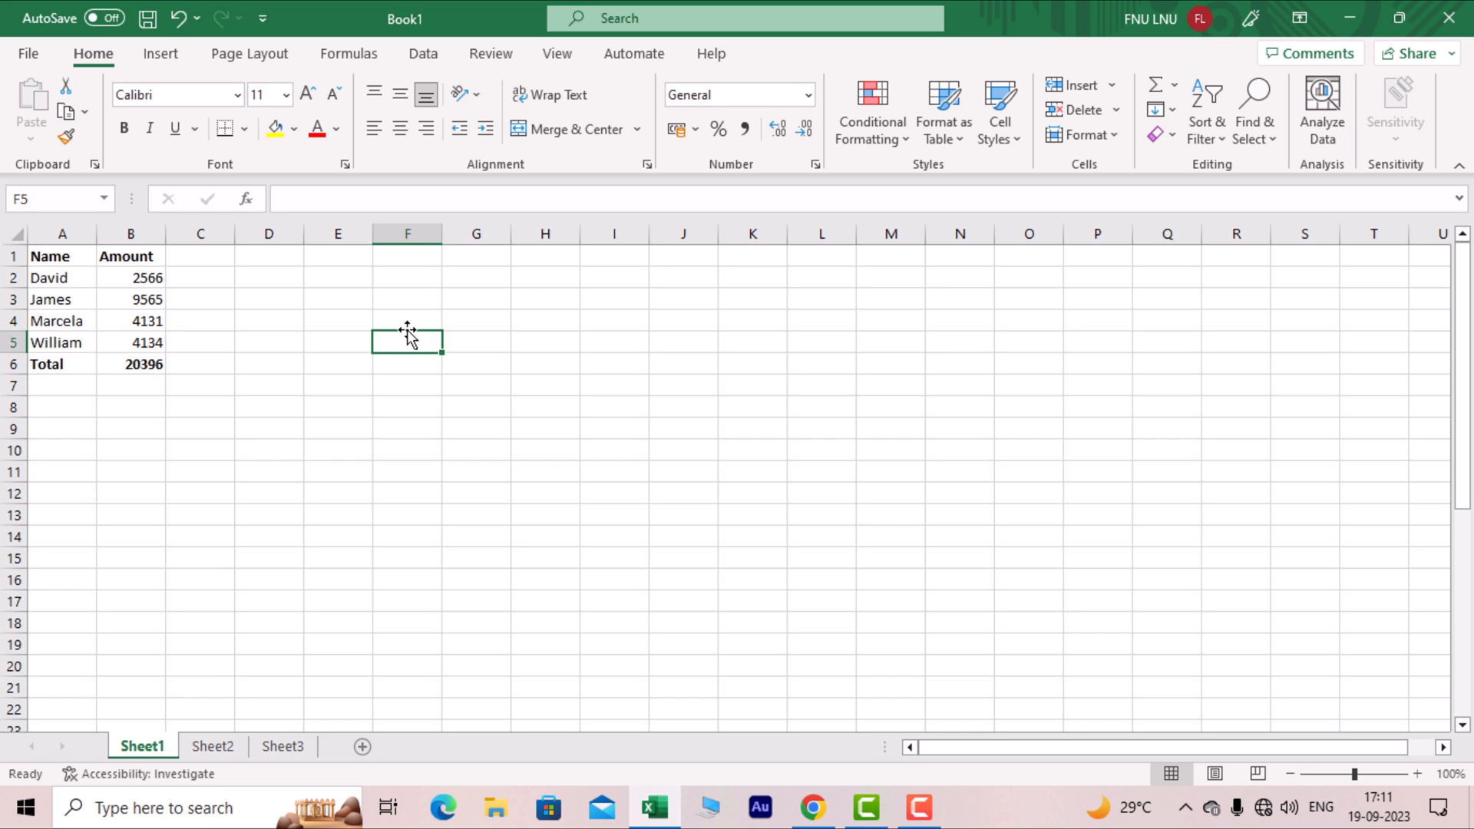
key(Left)
key(Left)
key(Left)
key(Left)
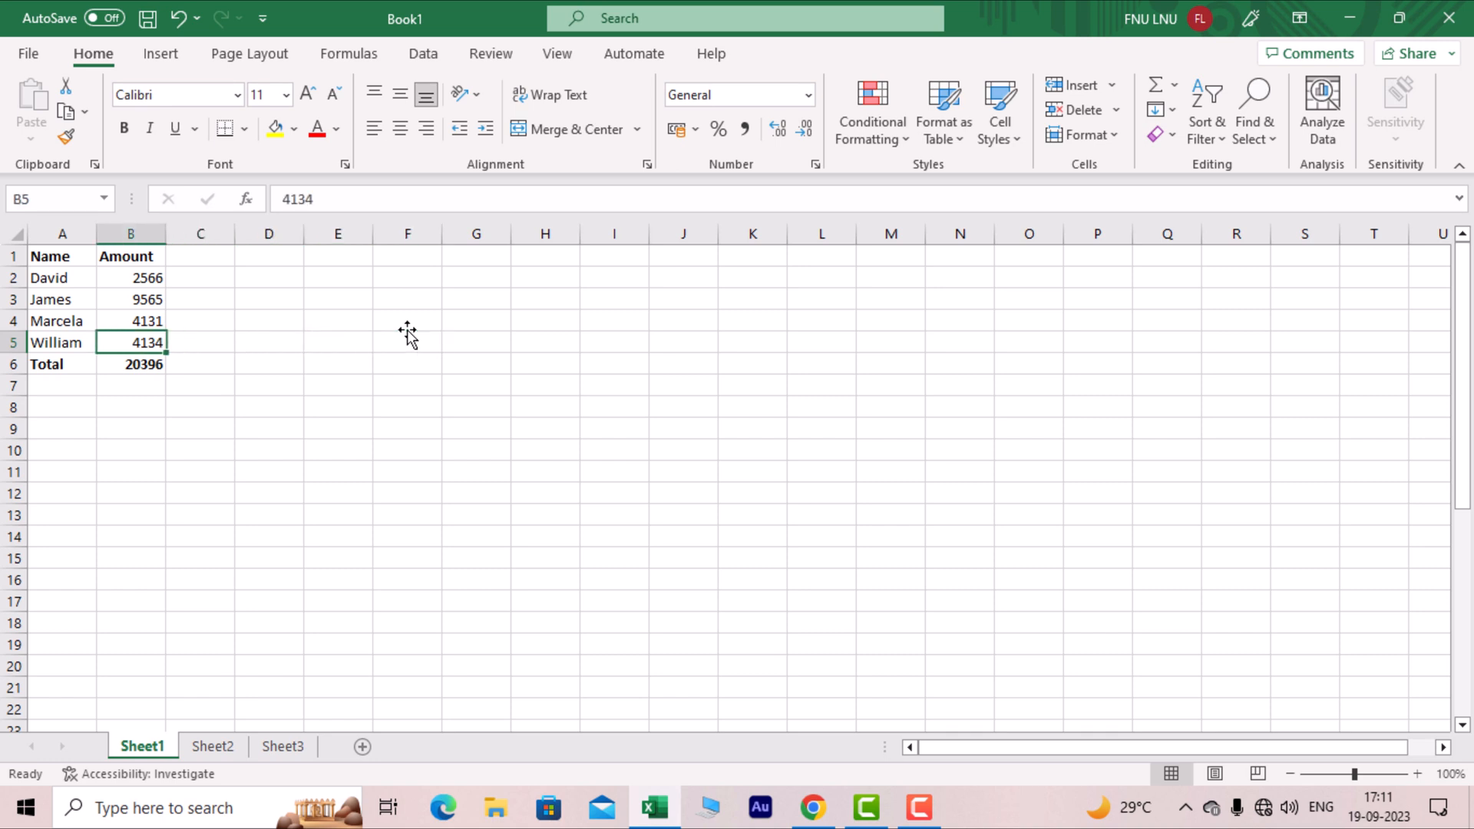
key(Down)
key(Right)
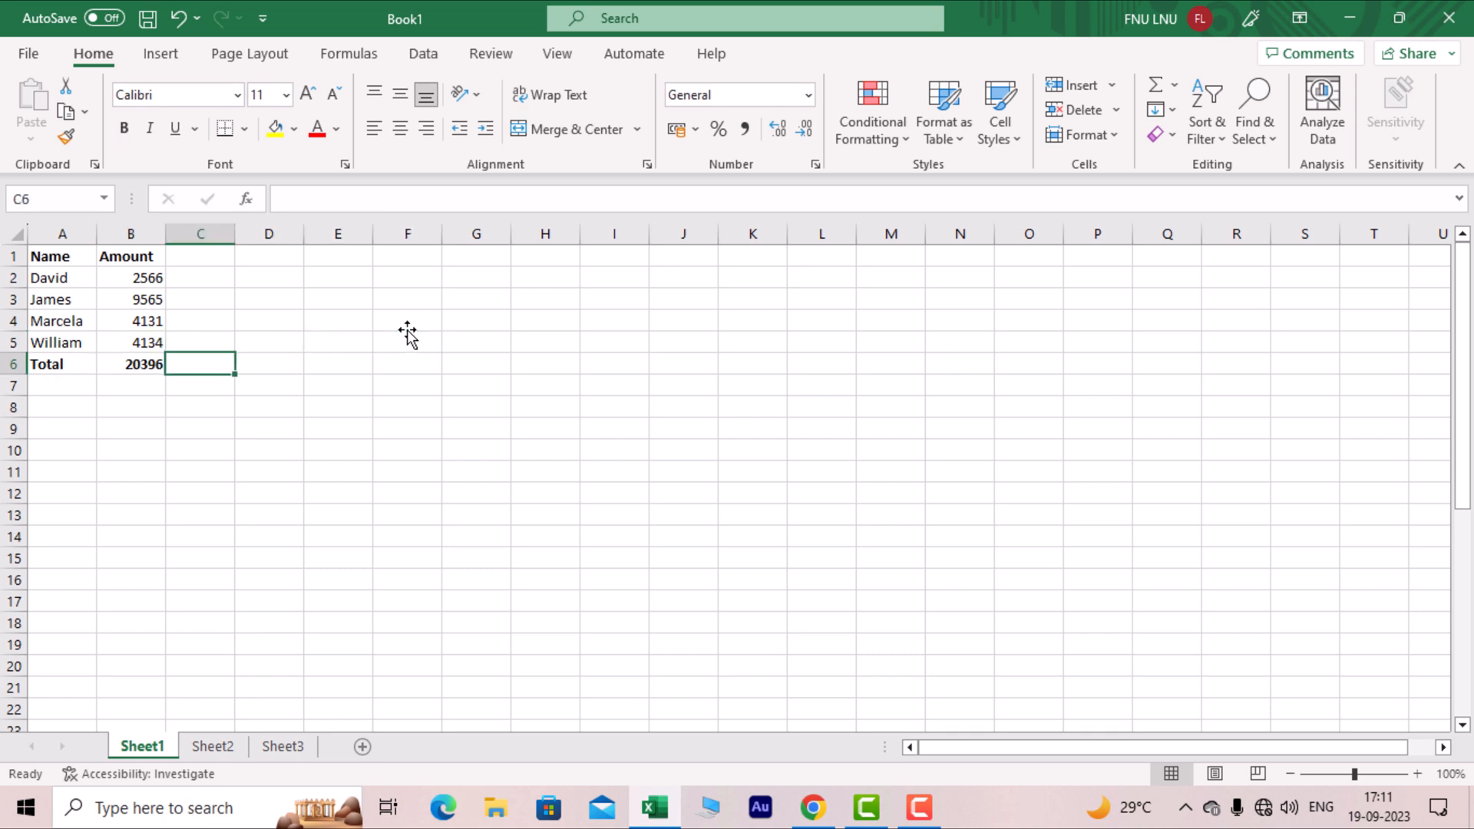
Enter the formula =B6-B5 in cell C6 to subtract the last amount from the total
text(=)
key(Left)
key(Left)
key(Up)
key(Right)
key(Down)
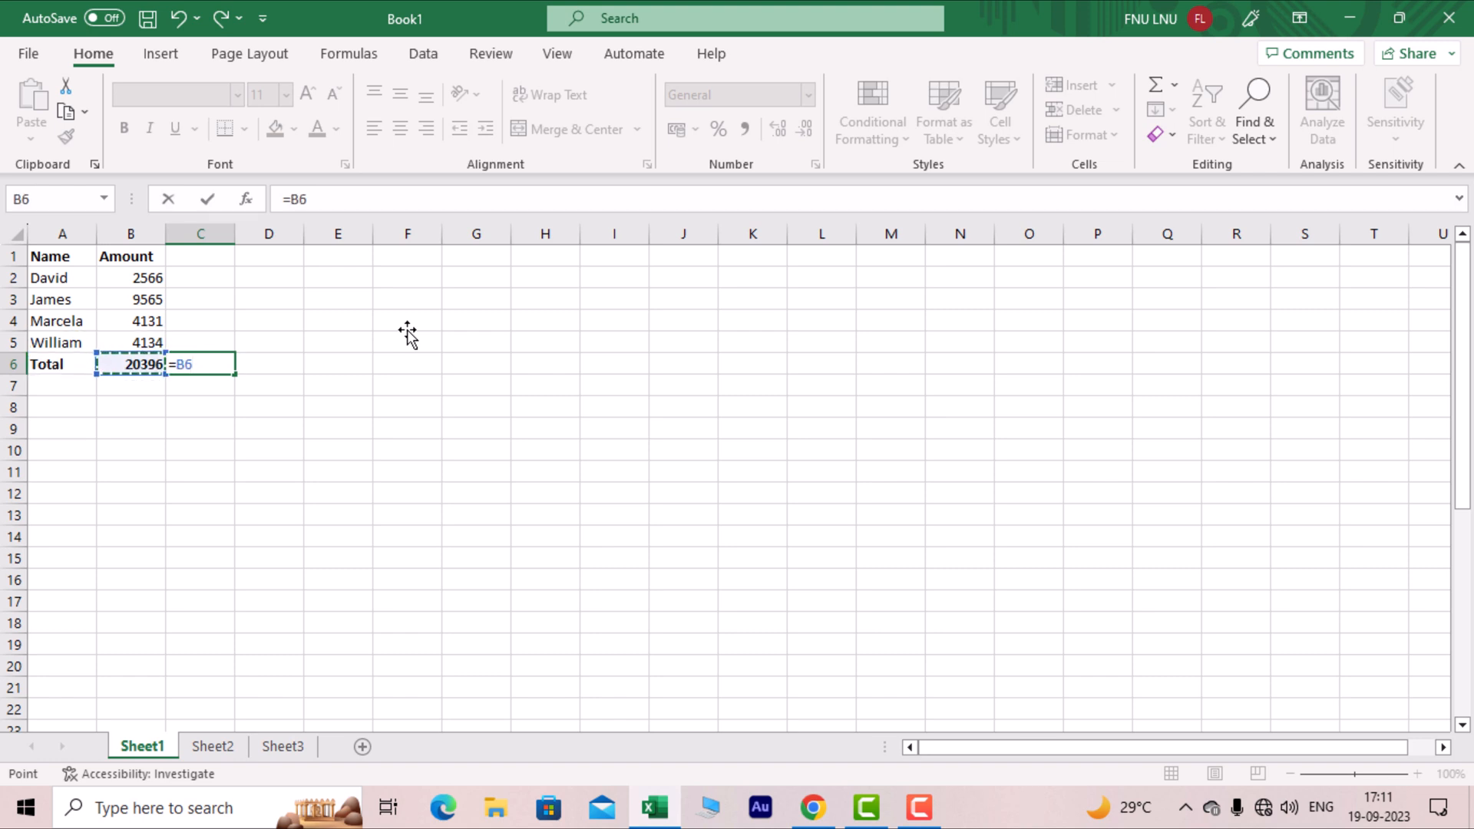
text(-)
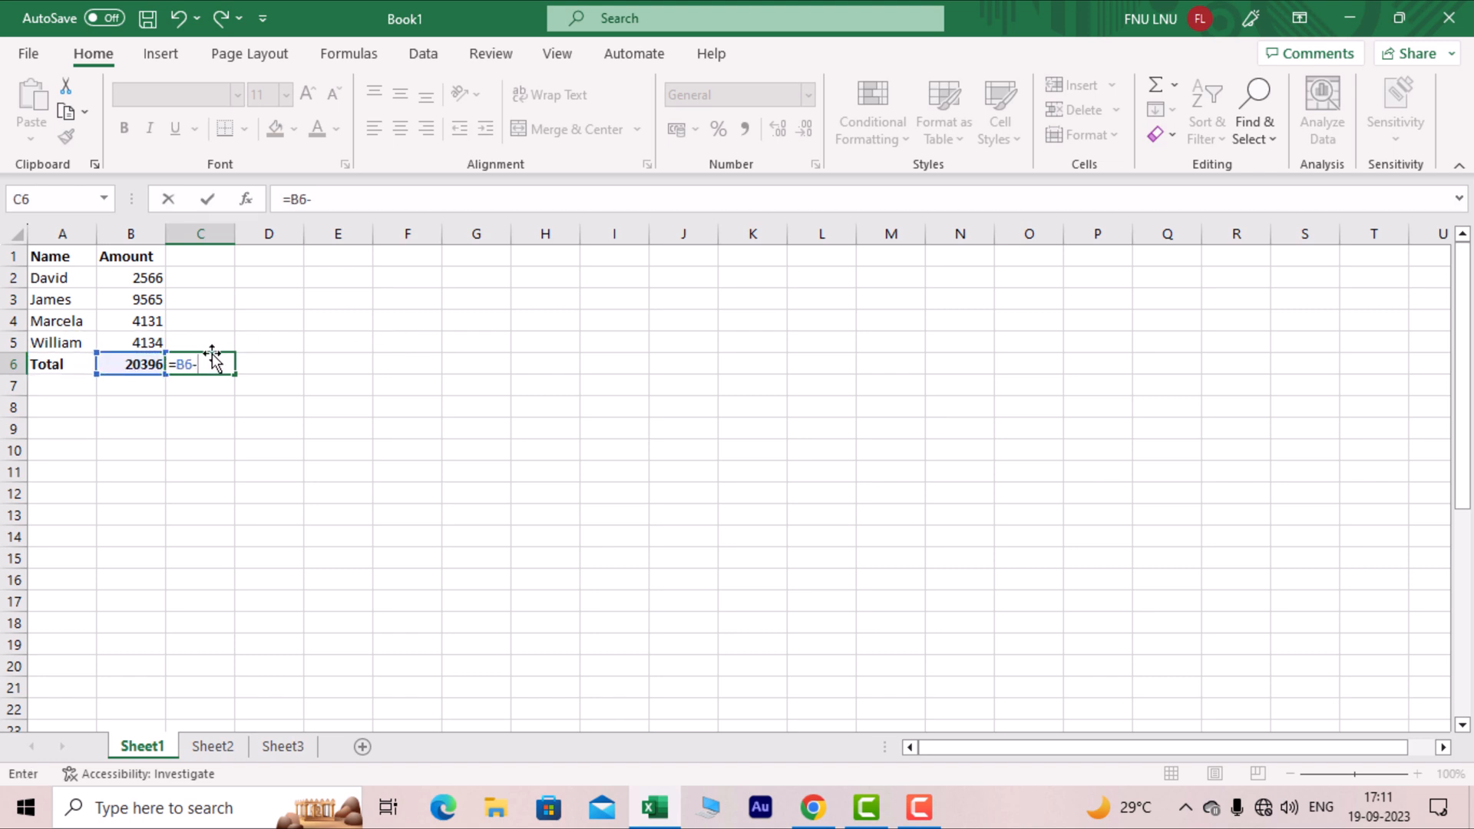
click(113, 342)
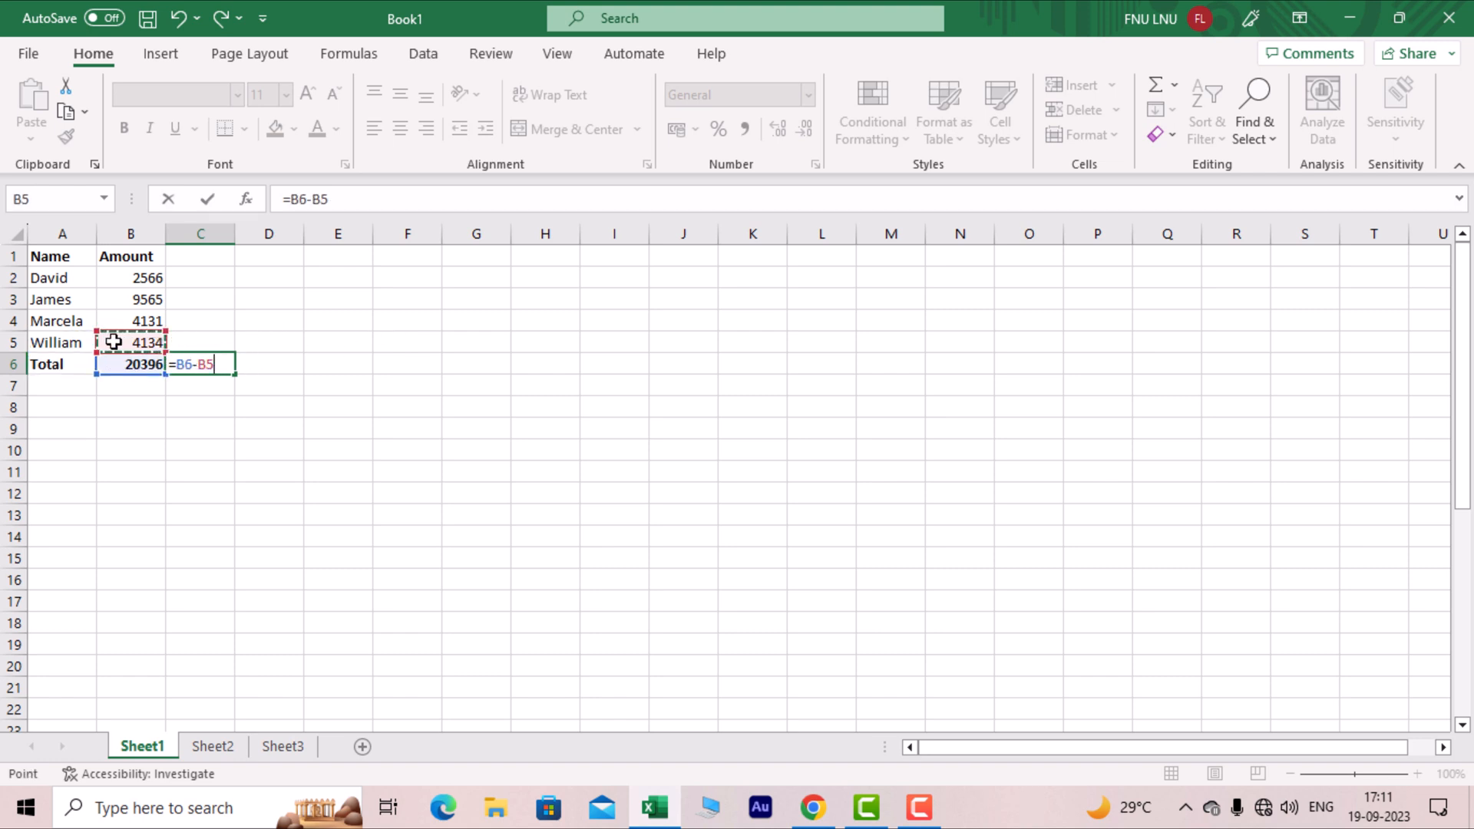
key(Return)
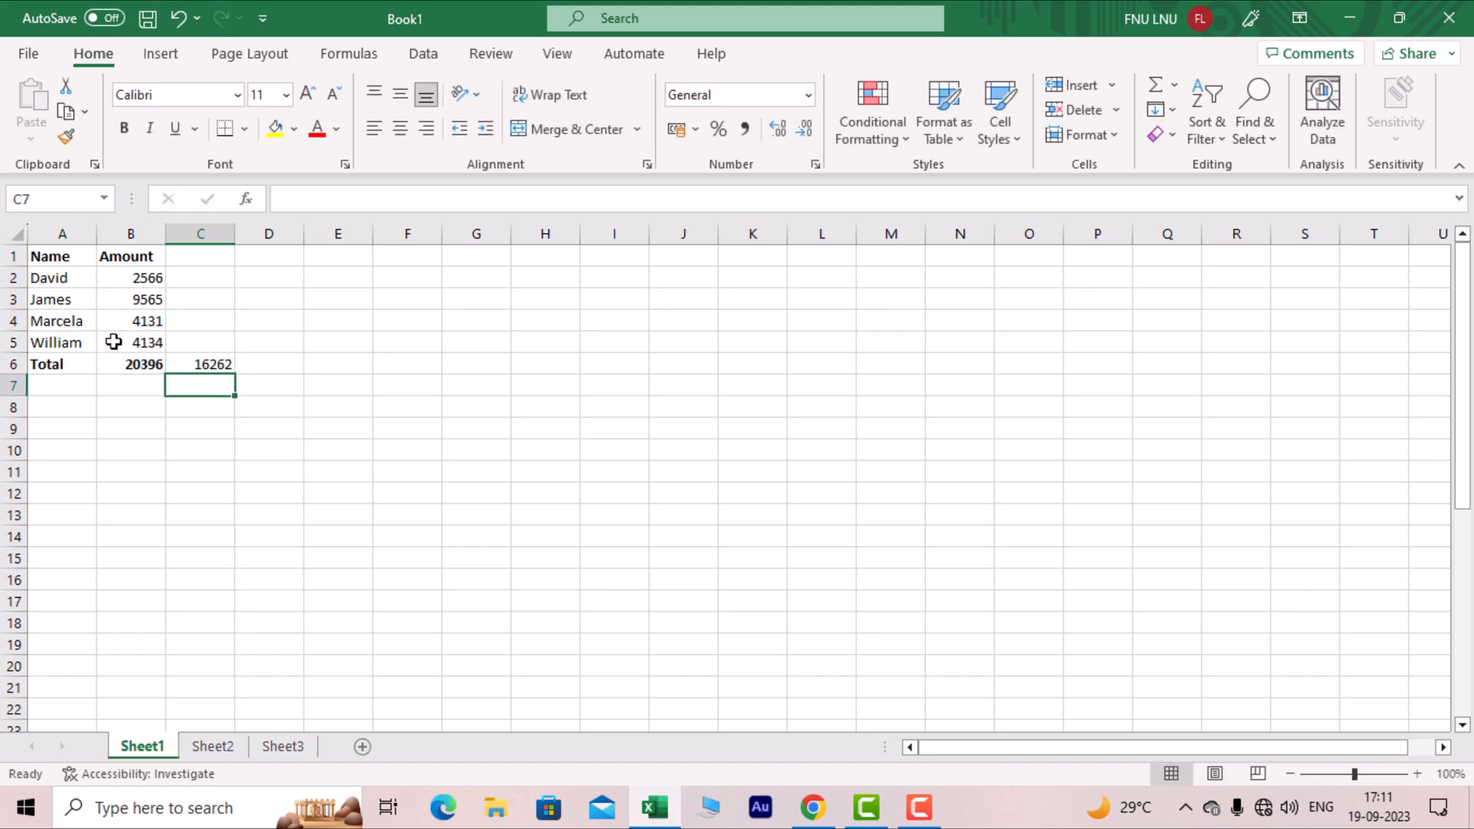
Enter the formula =B6/C6 in cell B7 to divide the total by the subtraction result
key(Up)
key(Left)
key(Down)
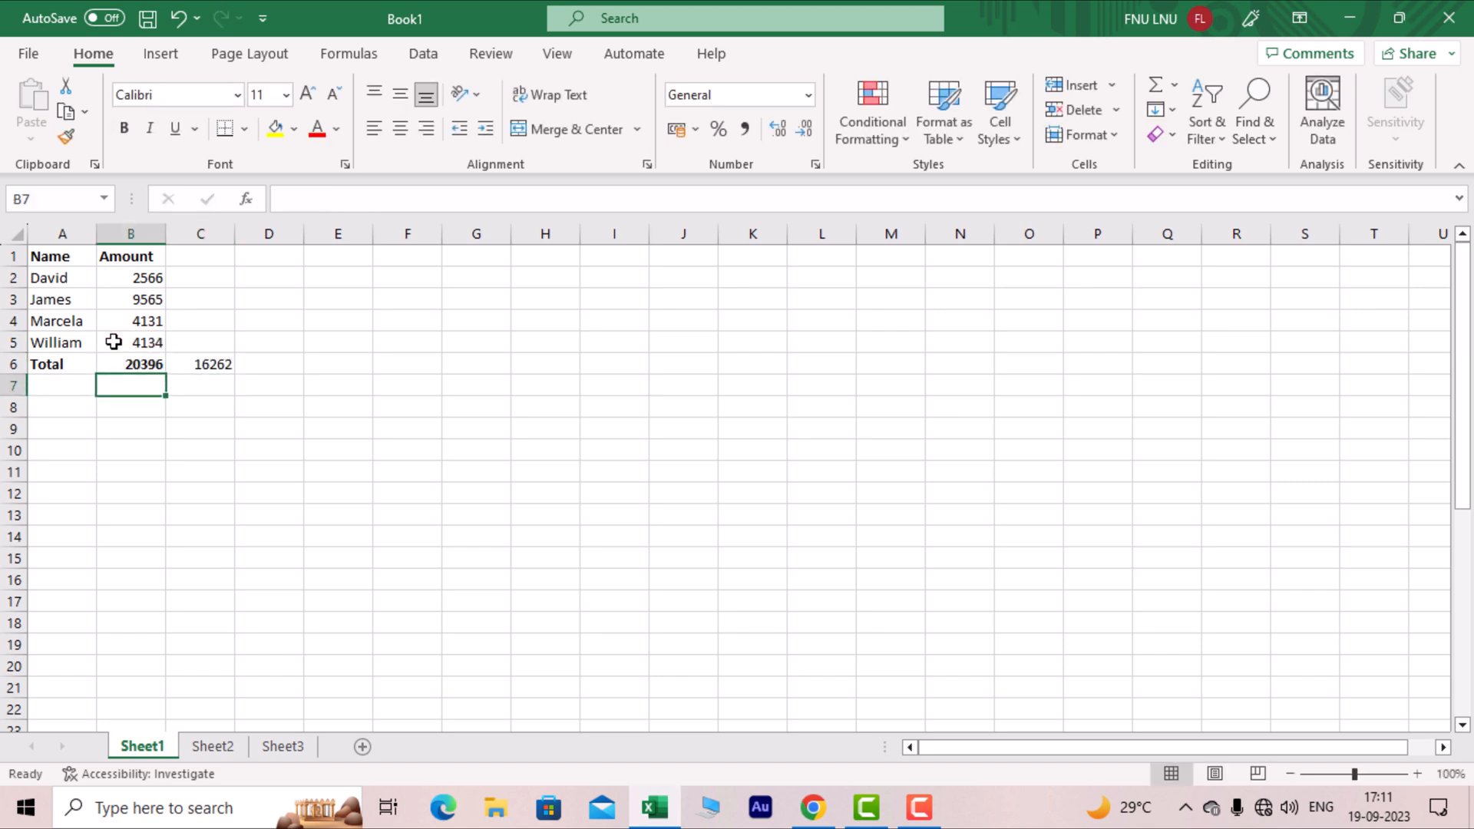
text(=)
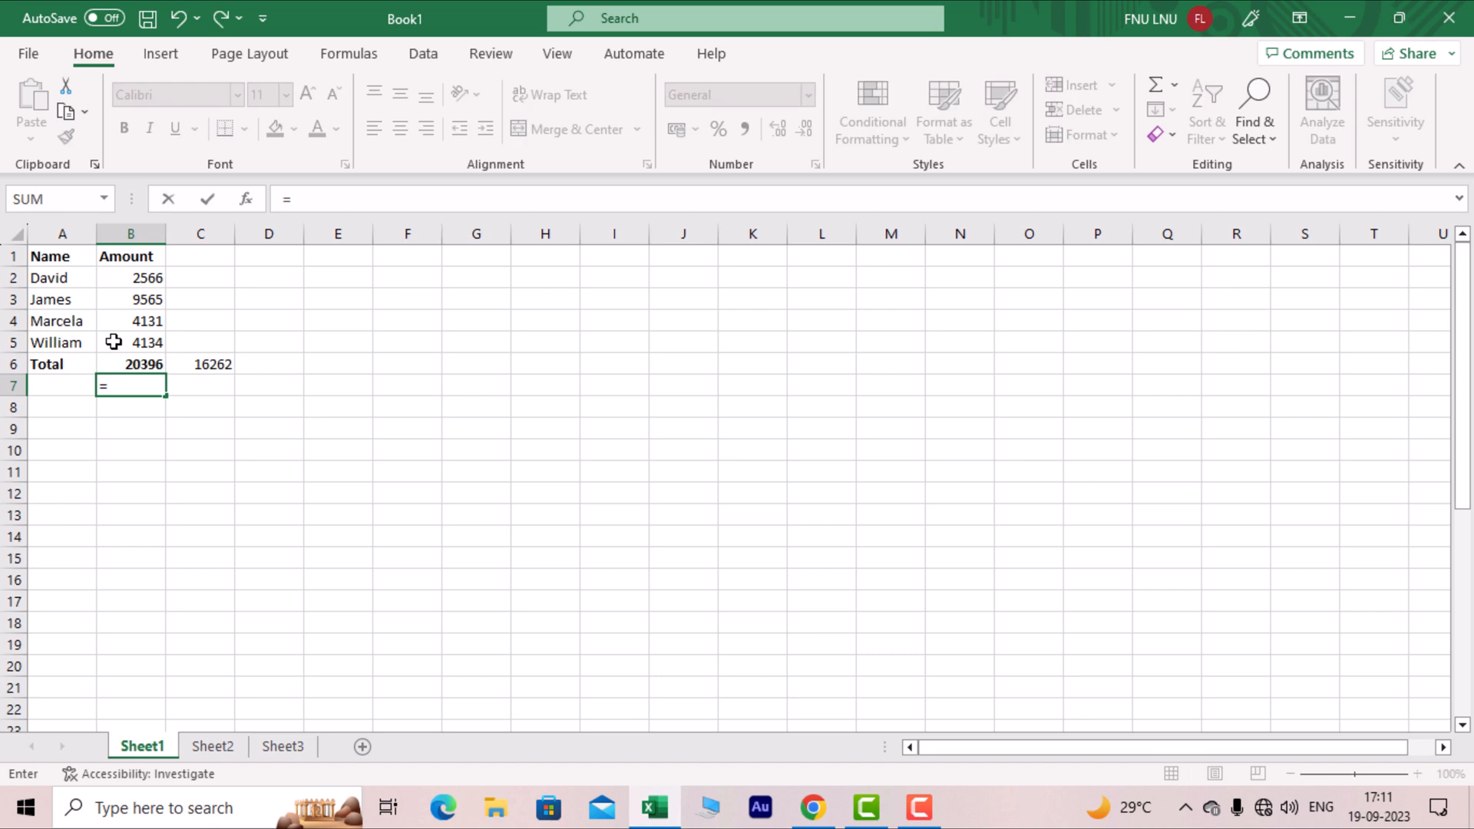
key(Up)
text(/)
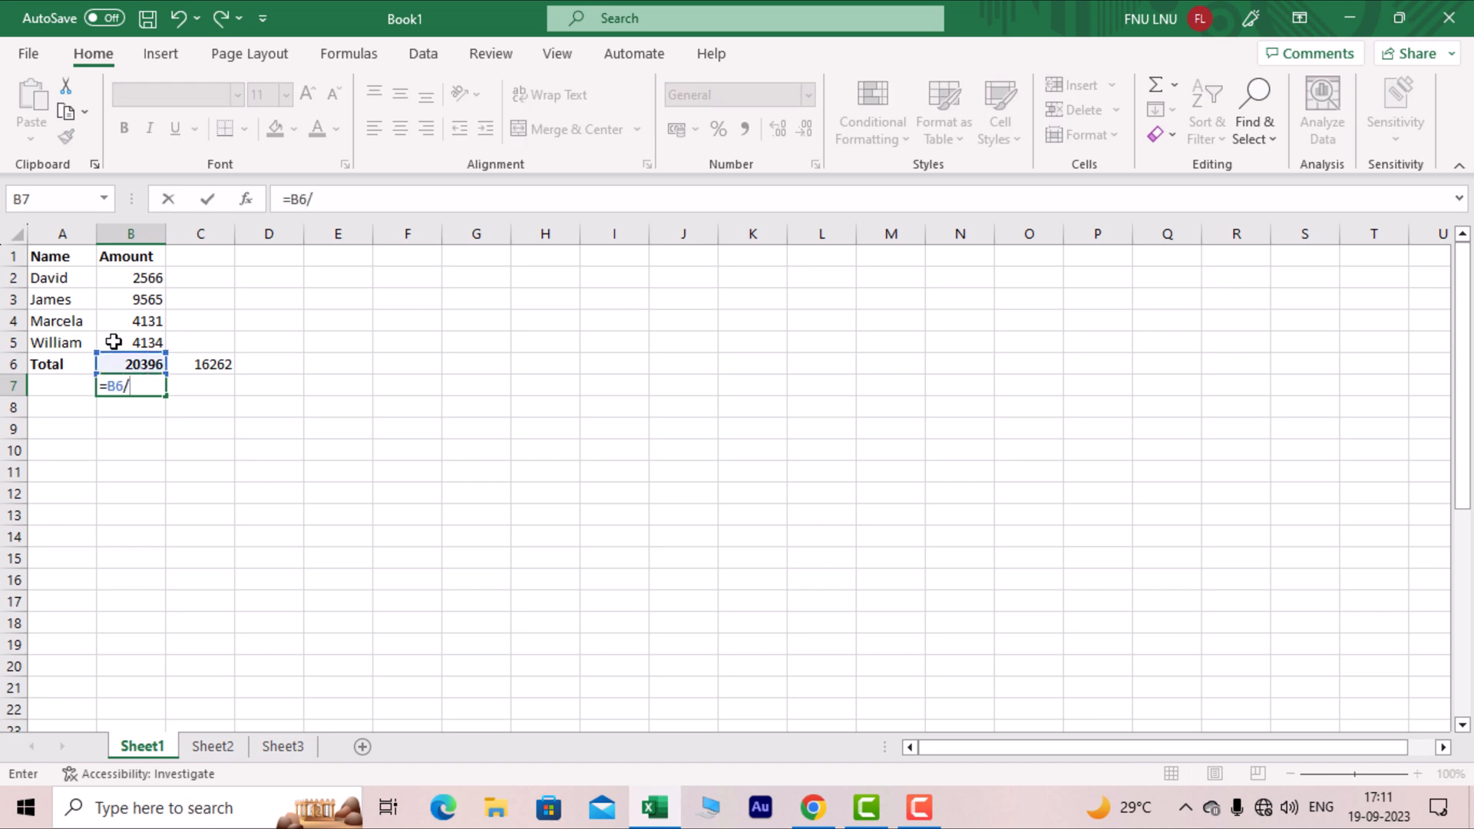
key(Right)
key(Up)
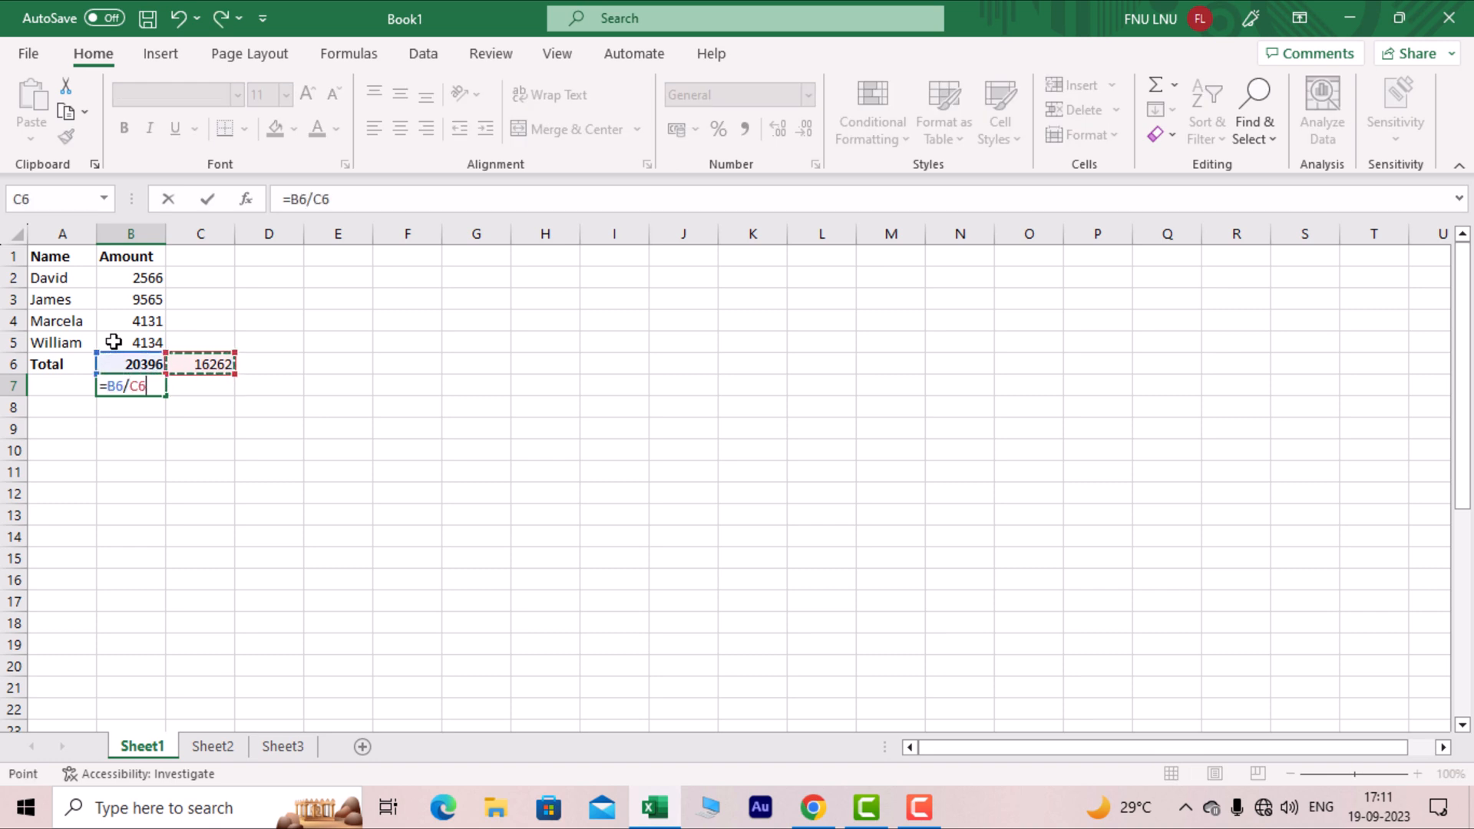
key(Return)
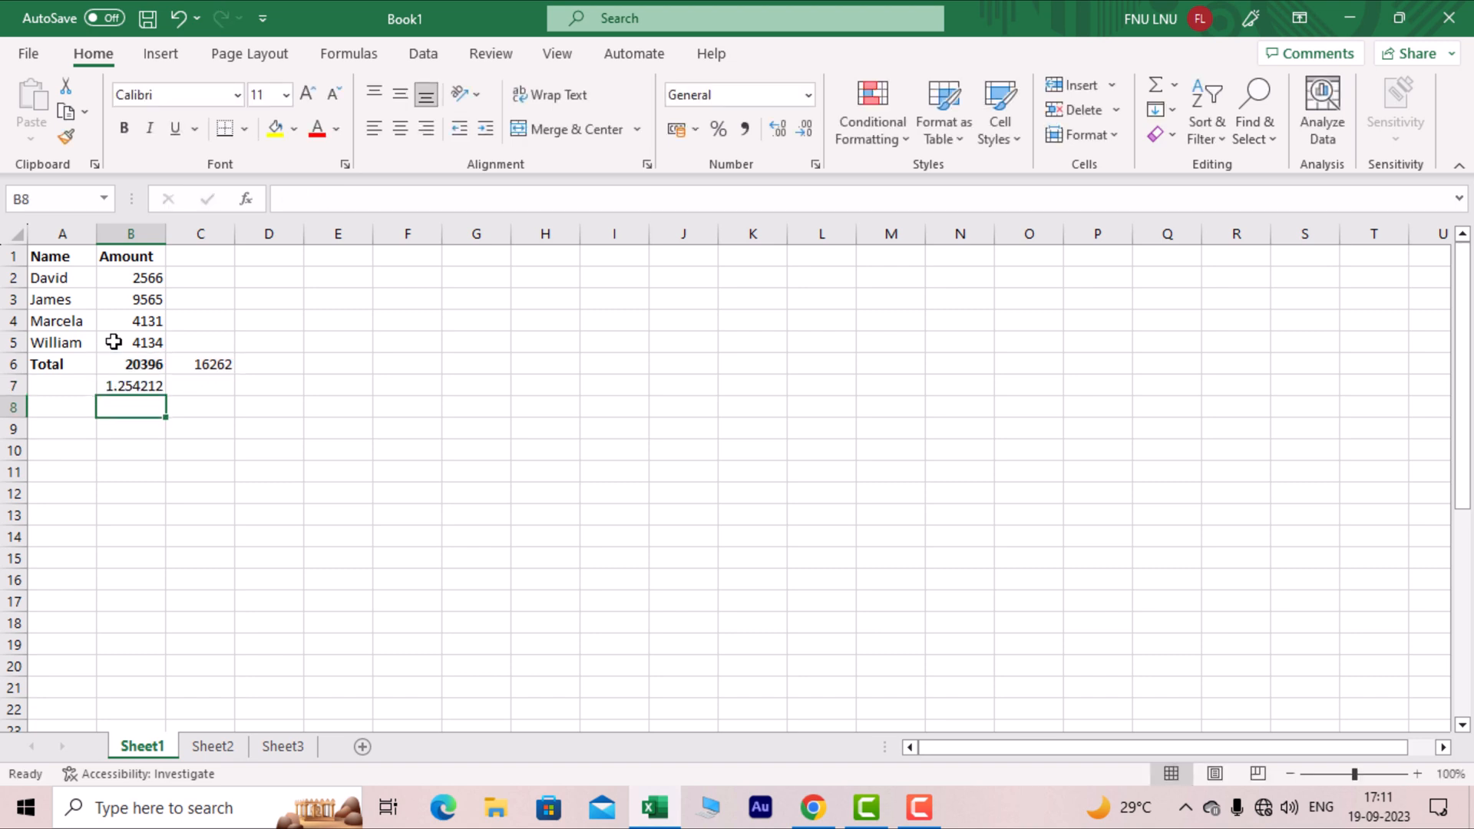
Enter the number 2 in cell C4, beside the third amount
key(Up)
key(Right)
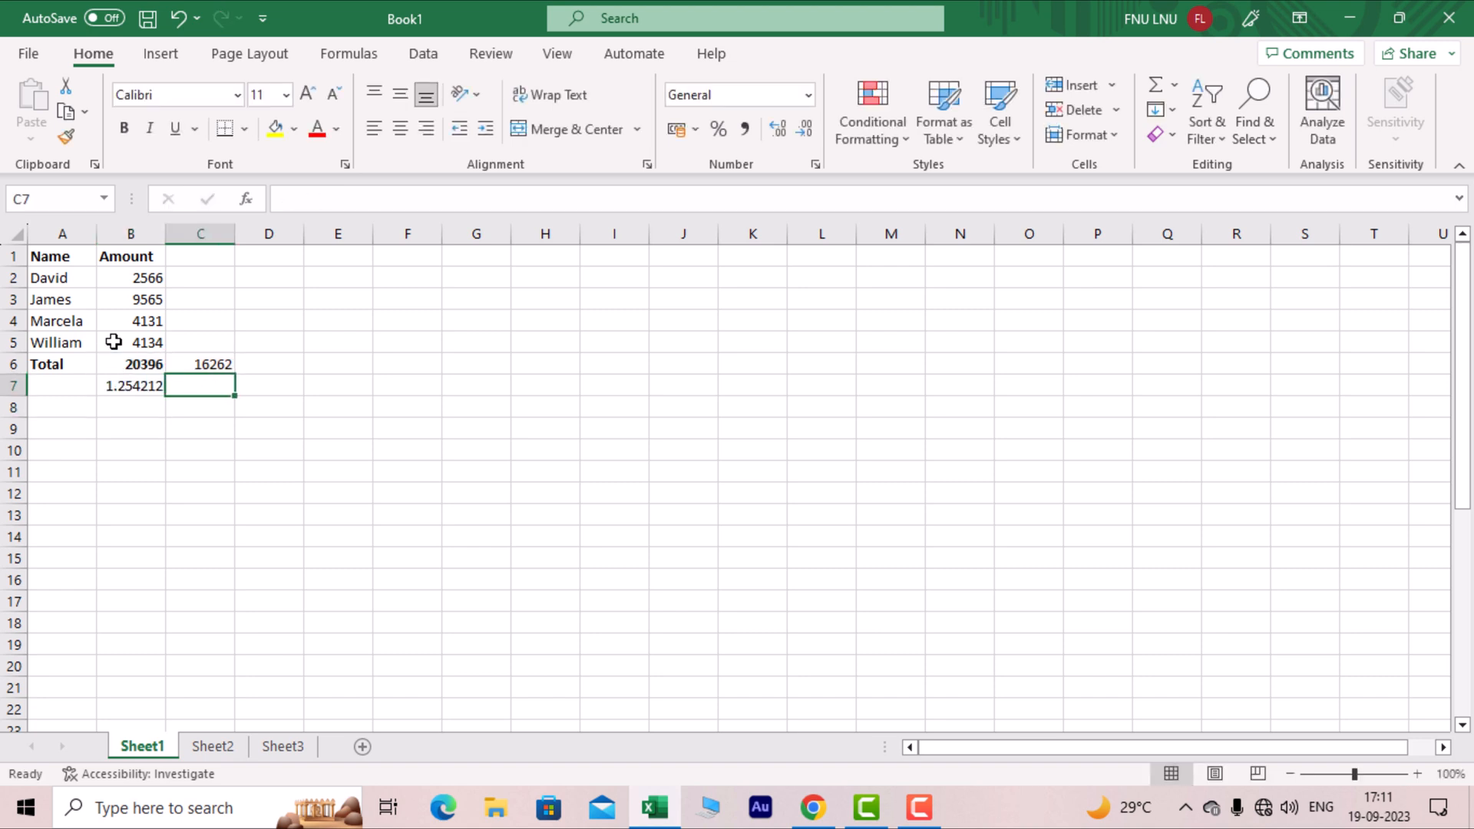
key(Up)
key(Up)
key(Up)
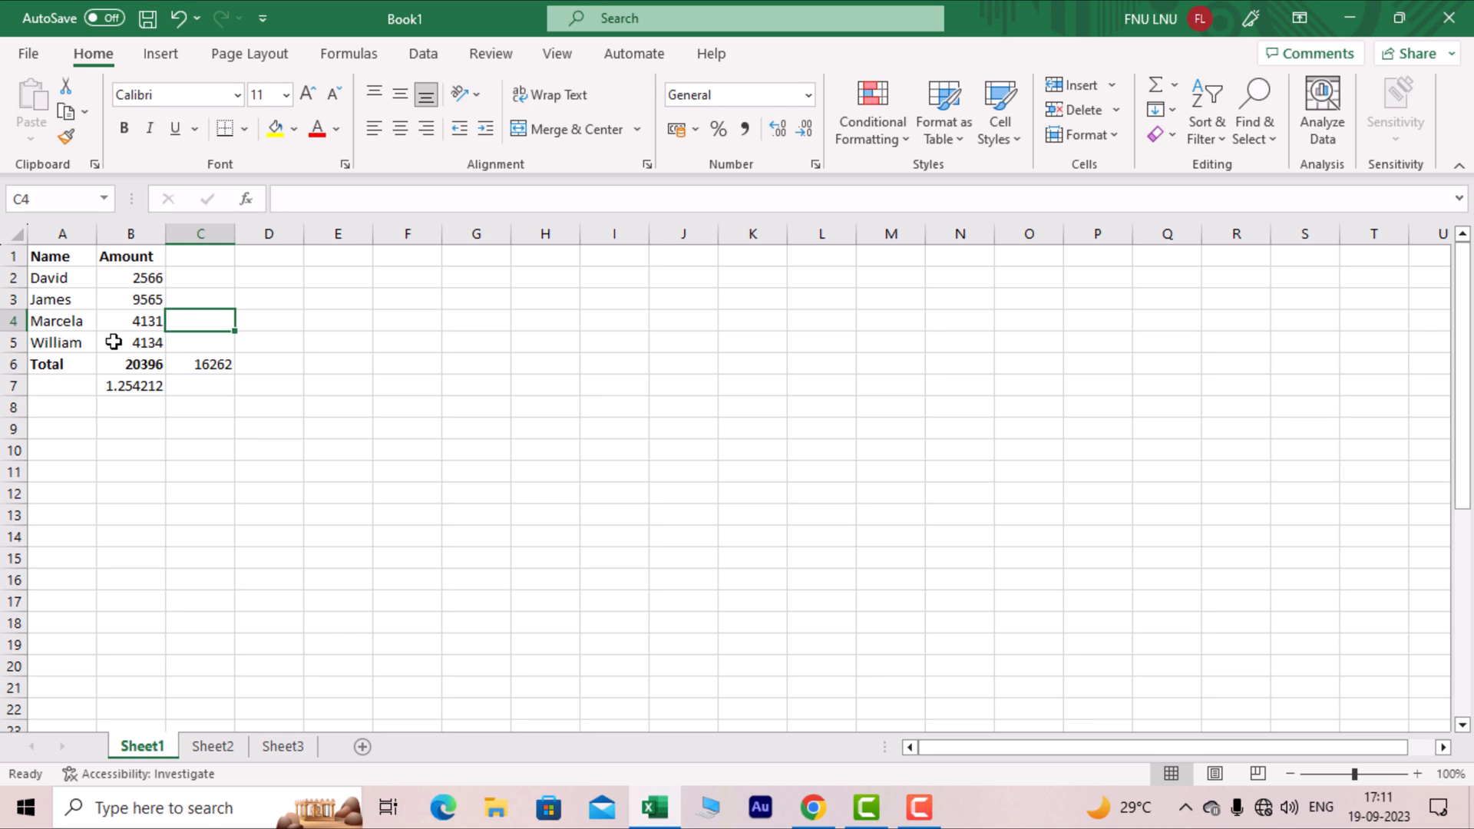
text(2)
key(Return)
Enter the multiplication formula =B4*C4 in cell D4
key(Up)
key(Right)
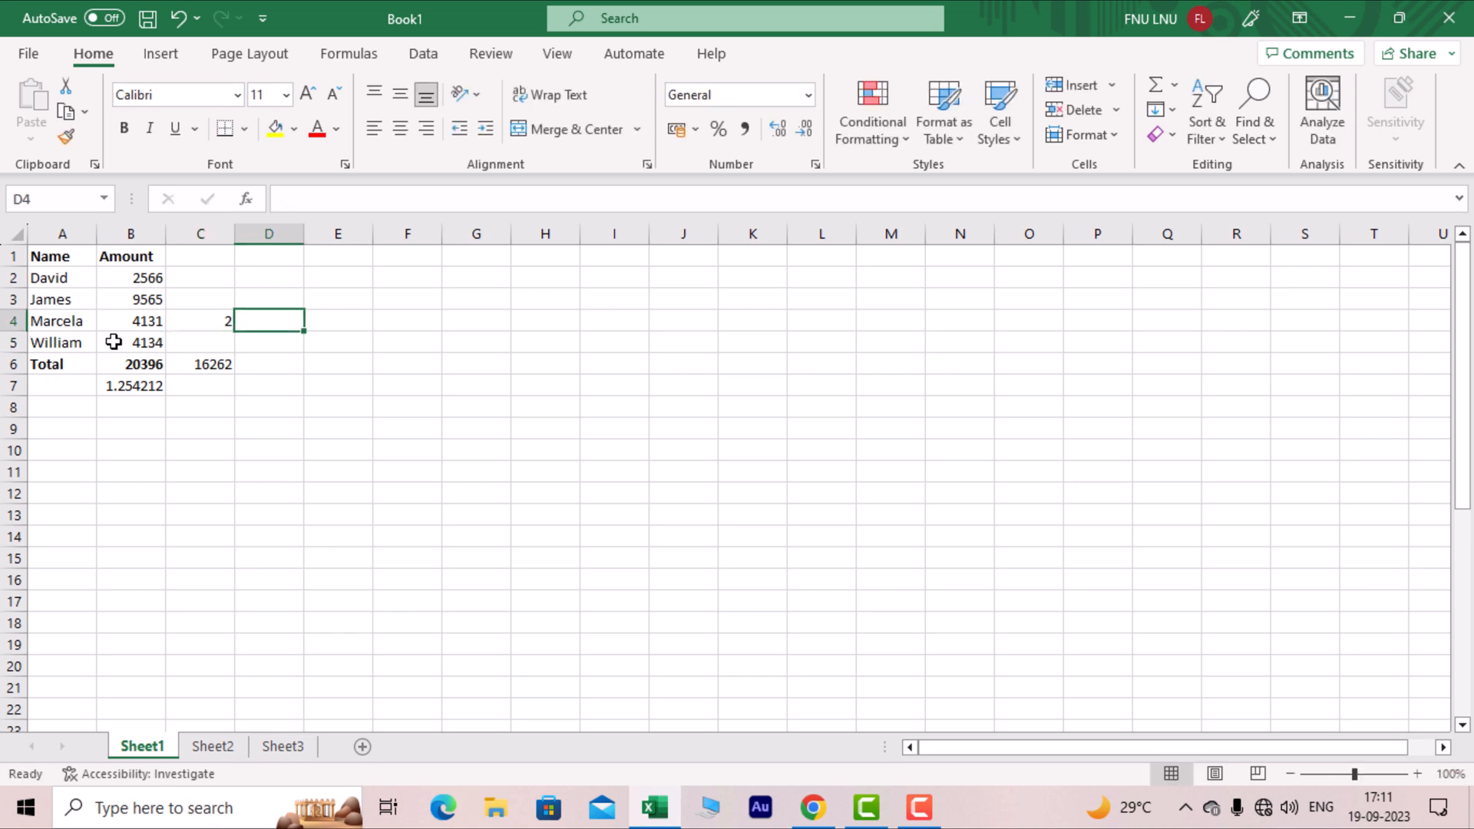
text(=)
key(Left)
key(Left)
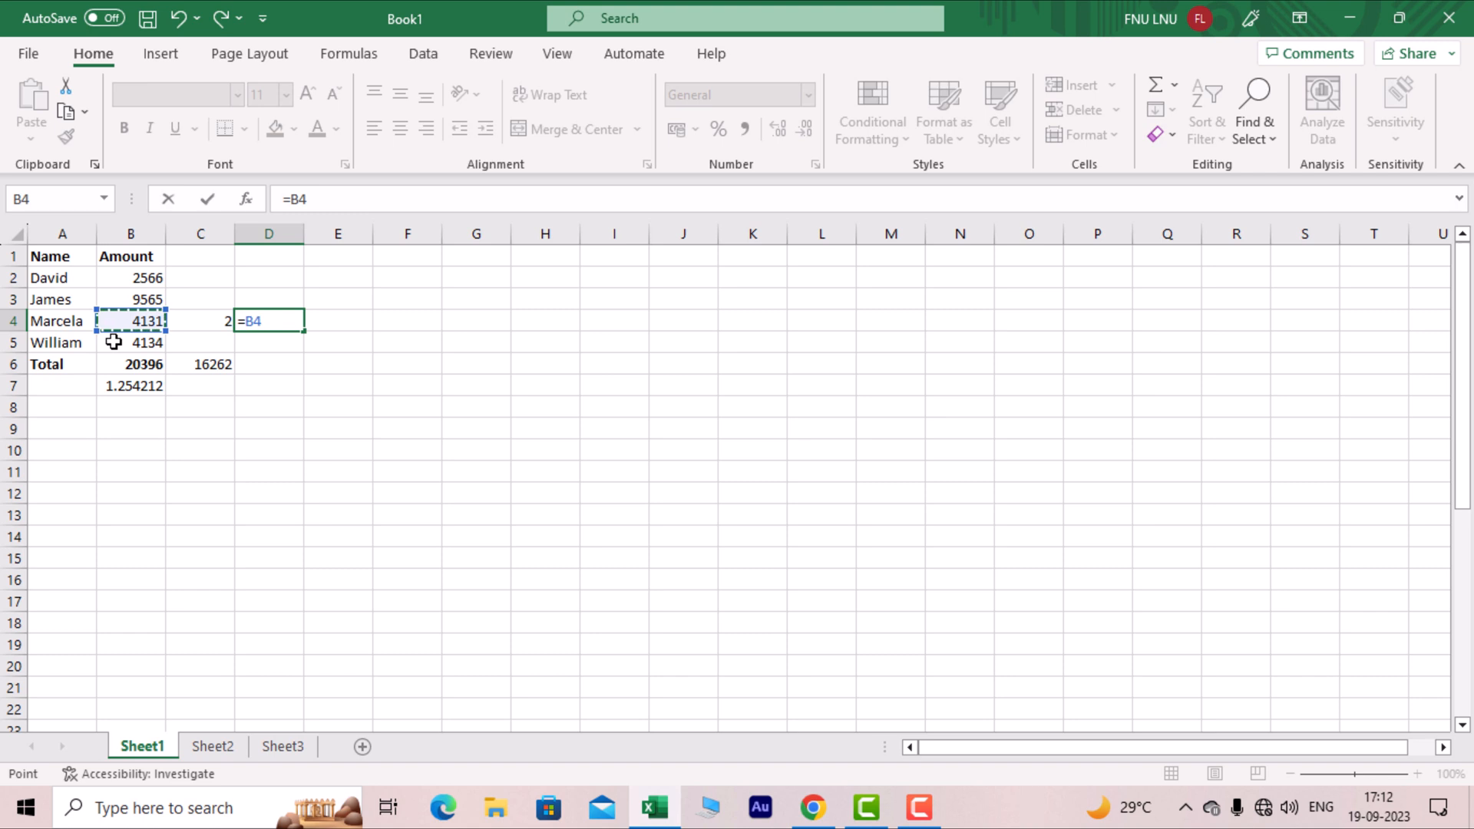
text(*)
key(Left)
key(Return)
key(Up)
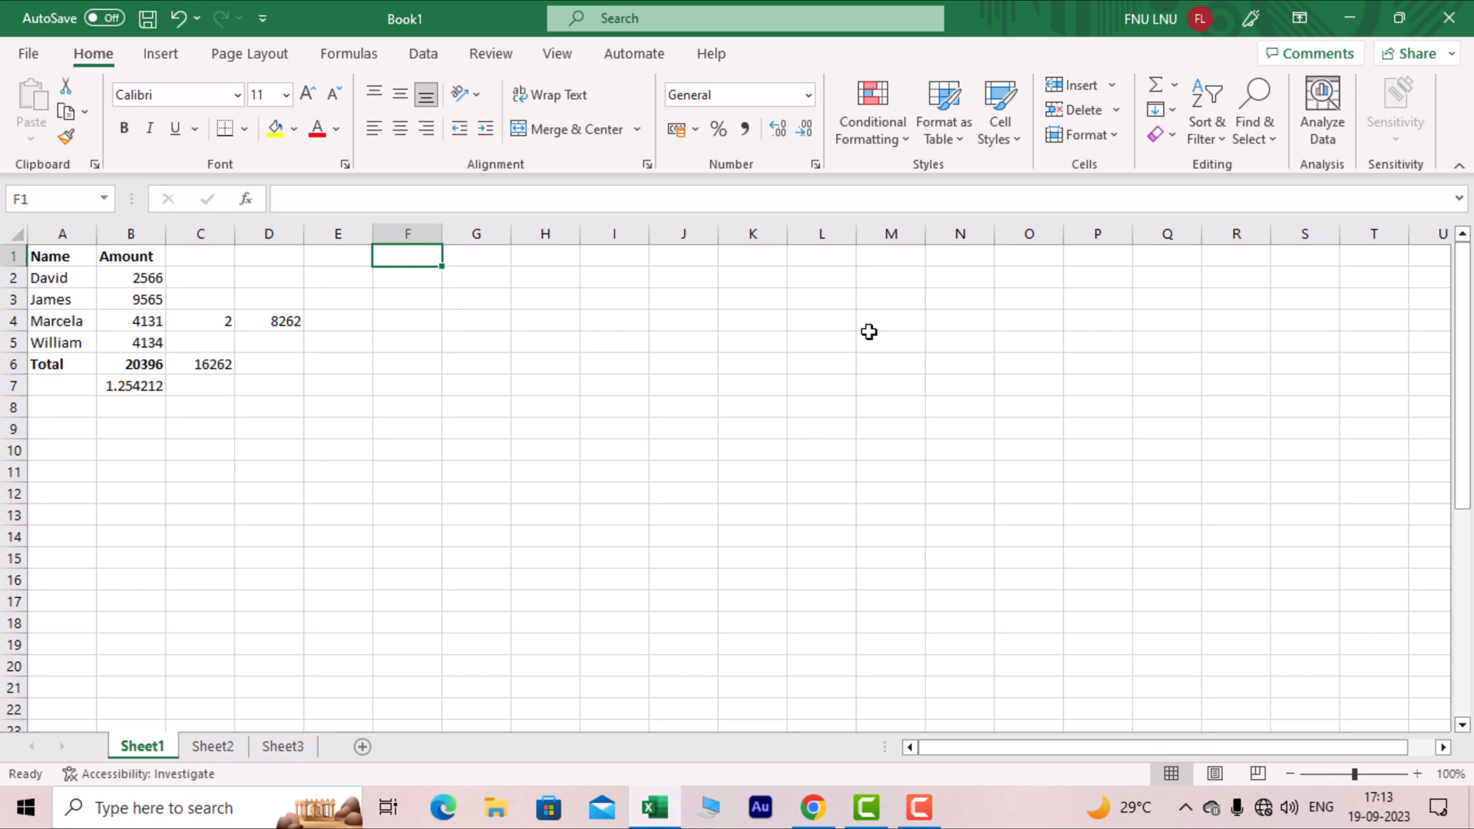
Select the range A1:E7 covering the whole table and calculations, and clear its contents
key(ctrl+Left)
key(ctrl+Left)
key(ctrl+shift+Down)
key(shift+Right)
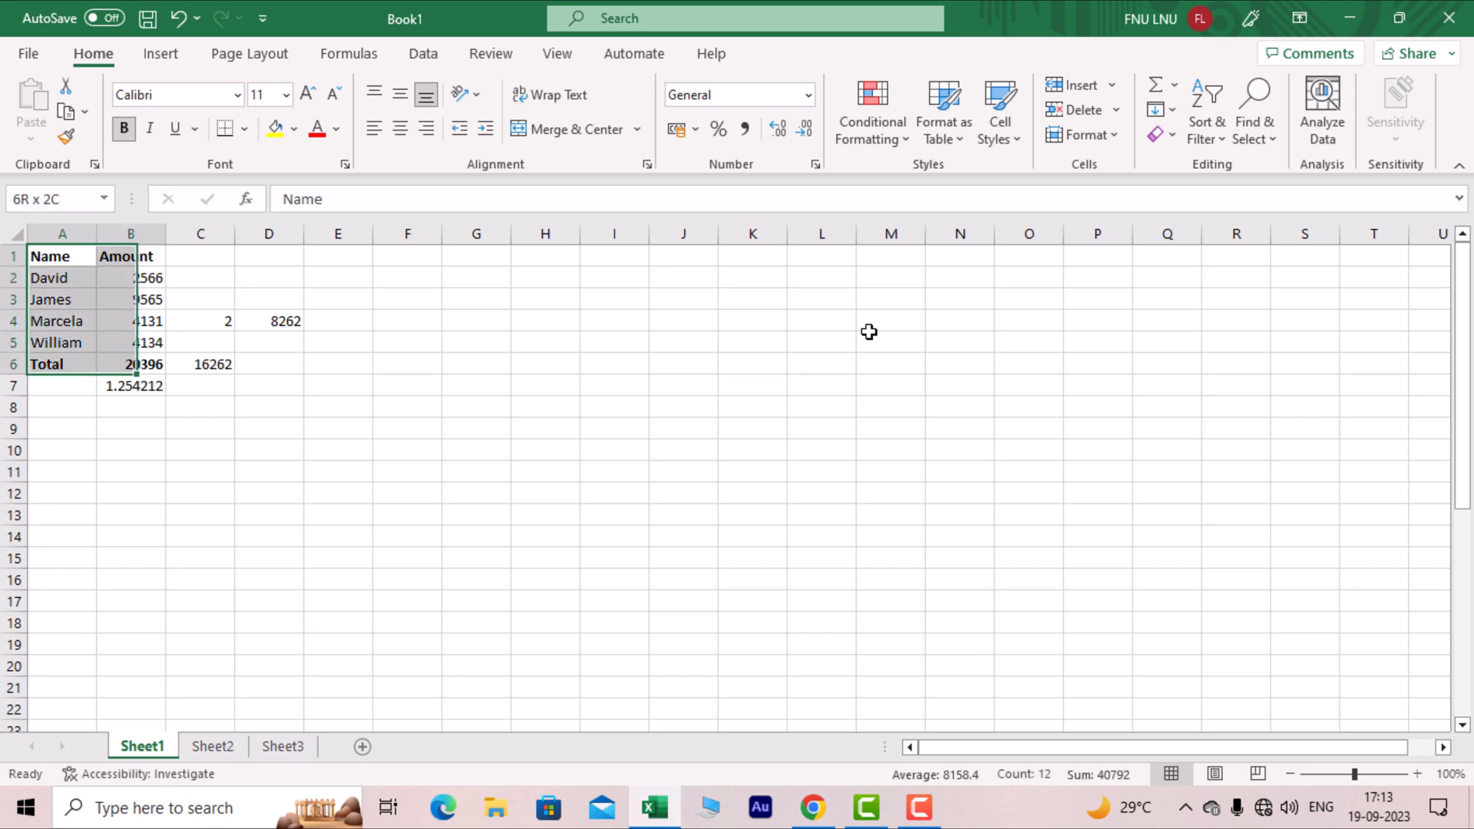
key(shift+Down)
key(shift+Right)
key(shift+Right)
key(shift+Right)
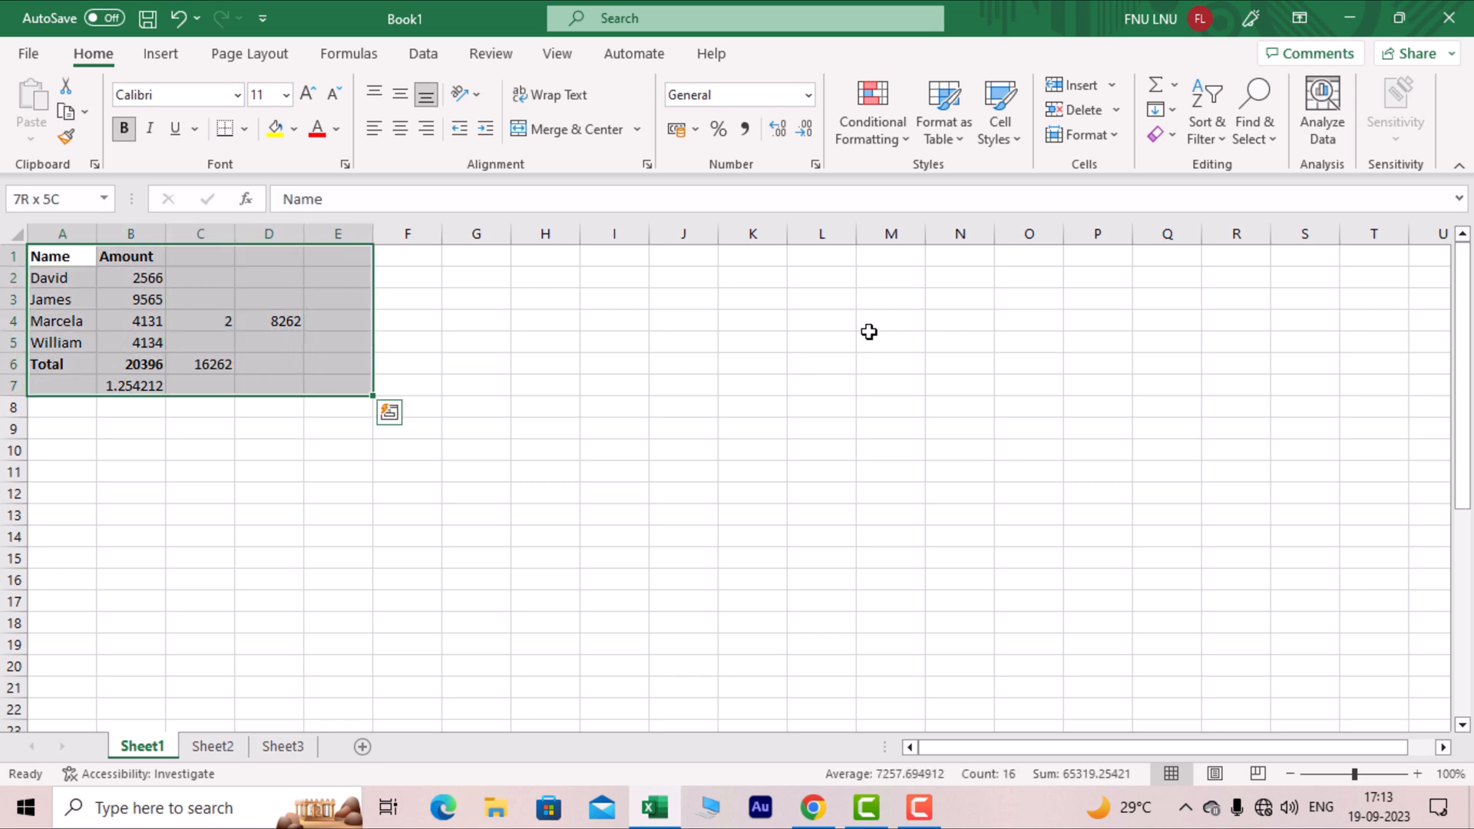
key(Delete)
Enter the heading Sr. No. in cell A1 and the numbers 1 to 6 below it in A2 to A7
key(ctrl+Home)
text(Sr. No)
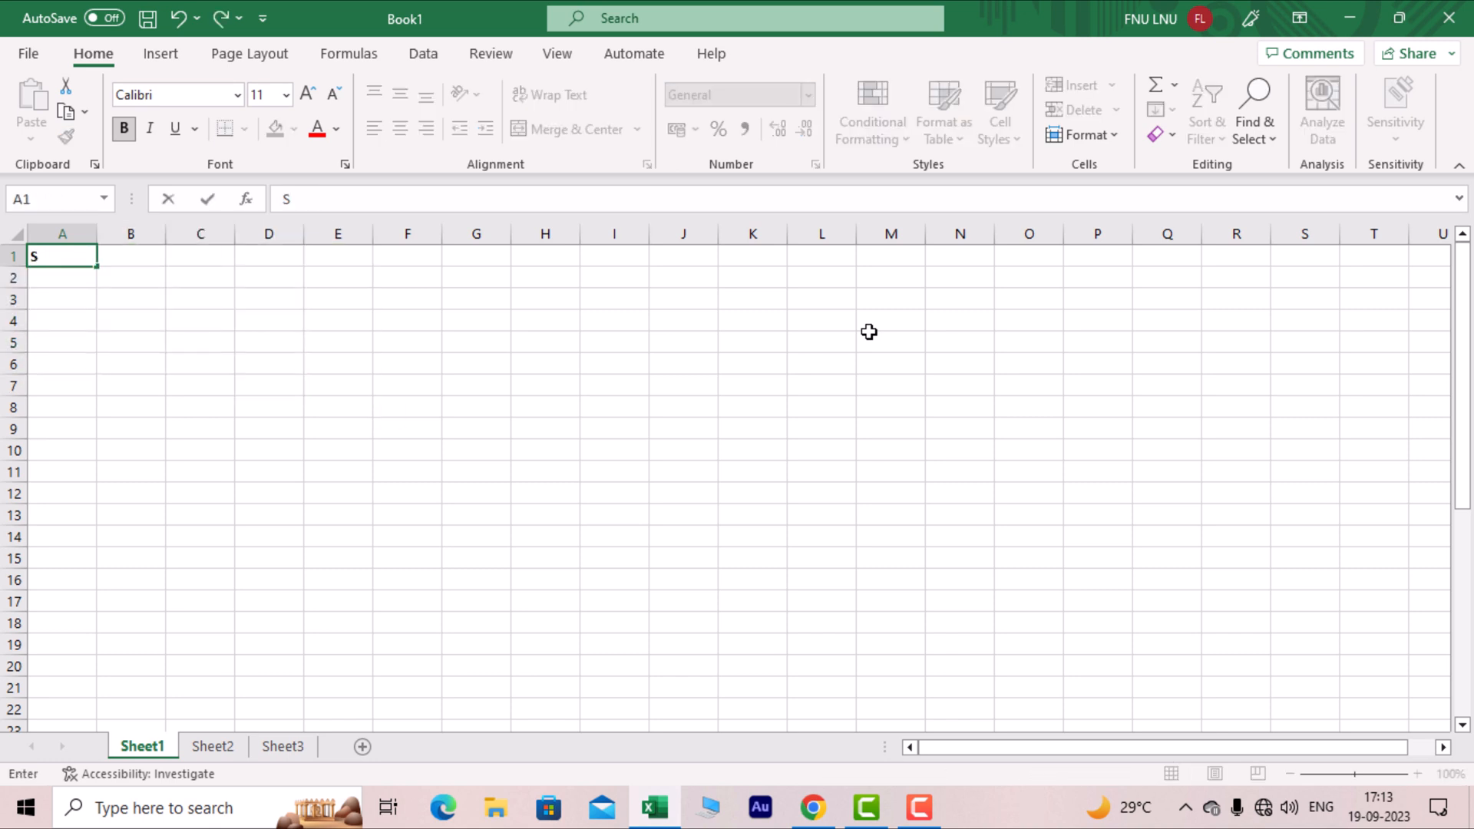
key(Return)
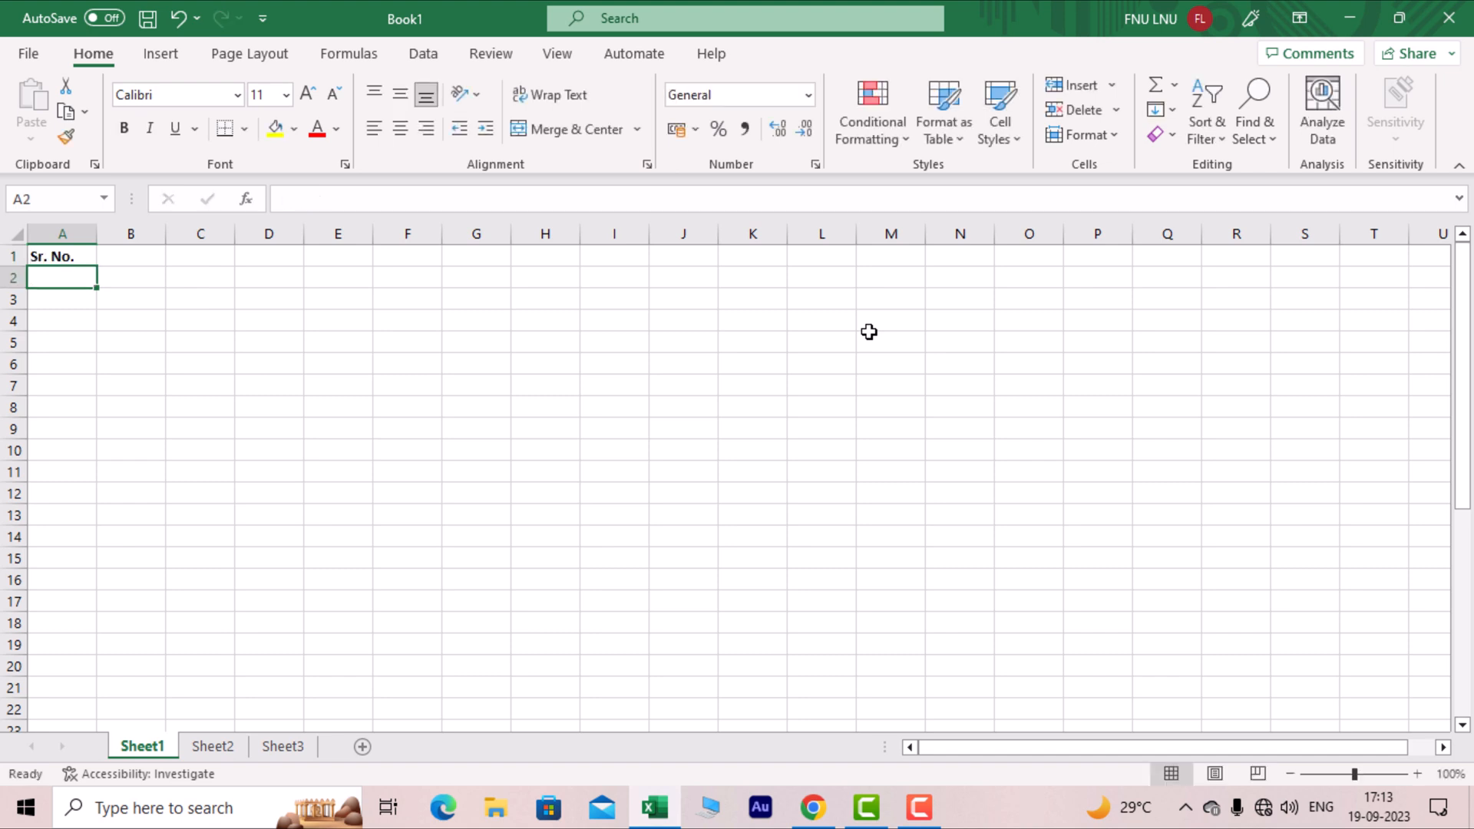
text(1 )
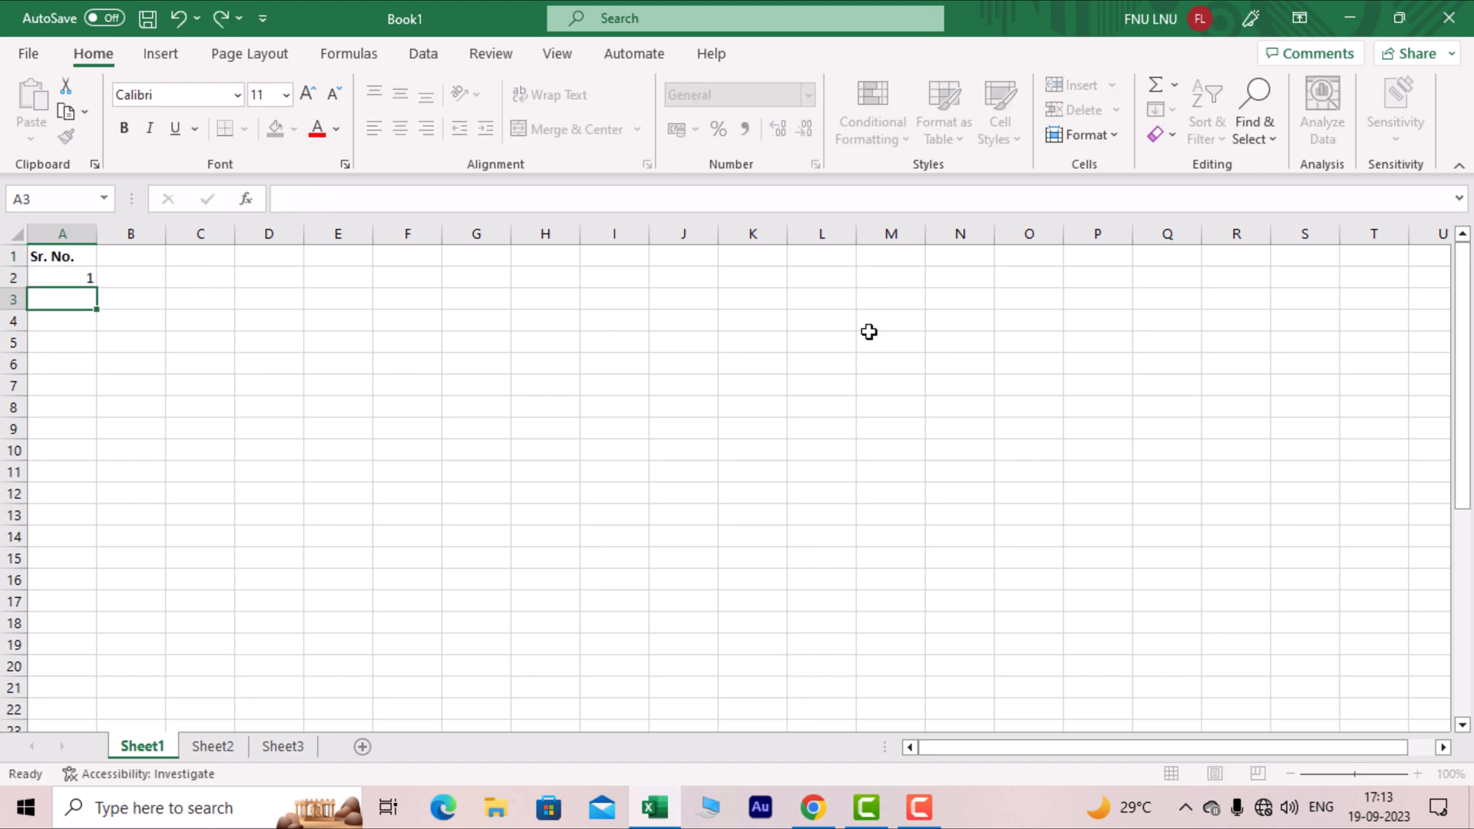
text(2 3 4 5 6)
key(Return)
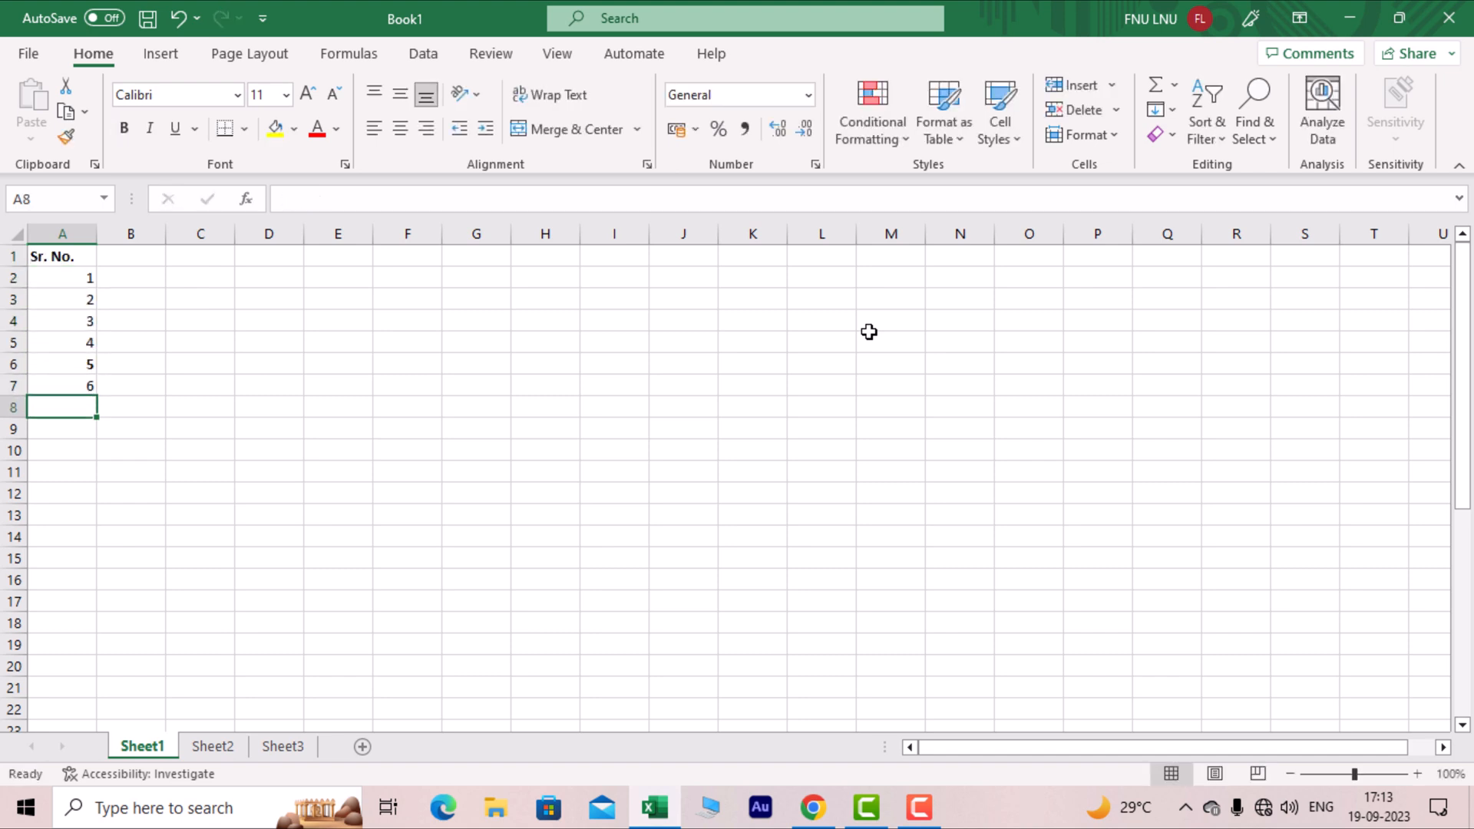
Extend the serial numbers in A2:A7 as a fill series down to 38 in cell A39, and review the column
drag(66, 274, 35, 358)
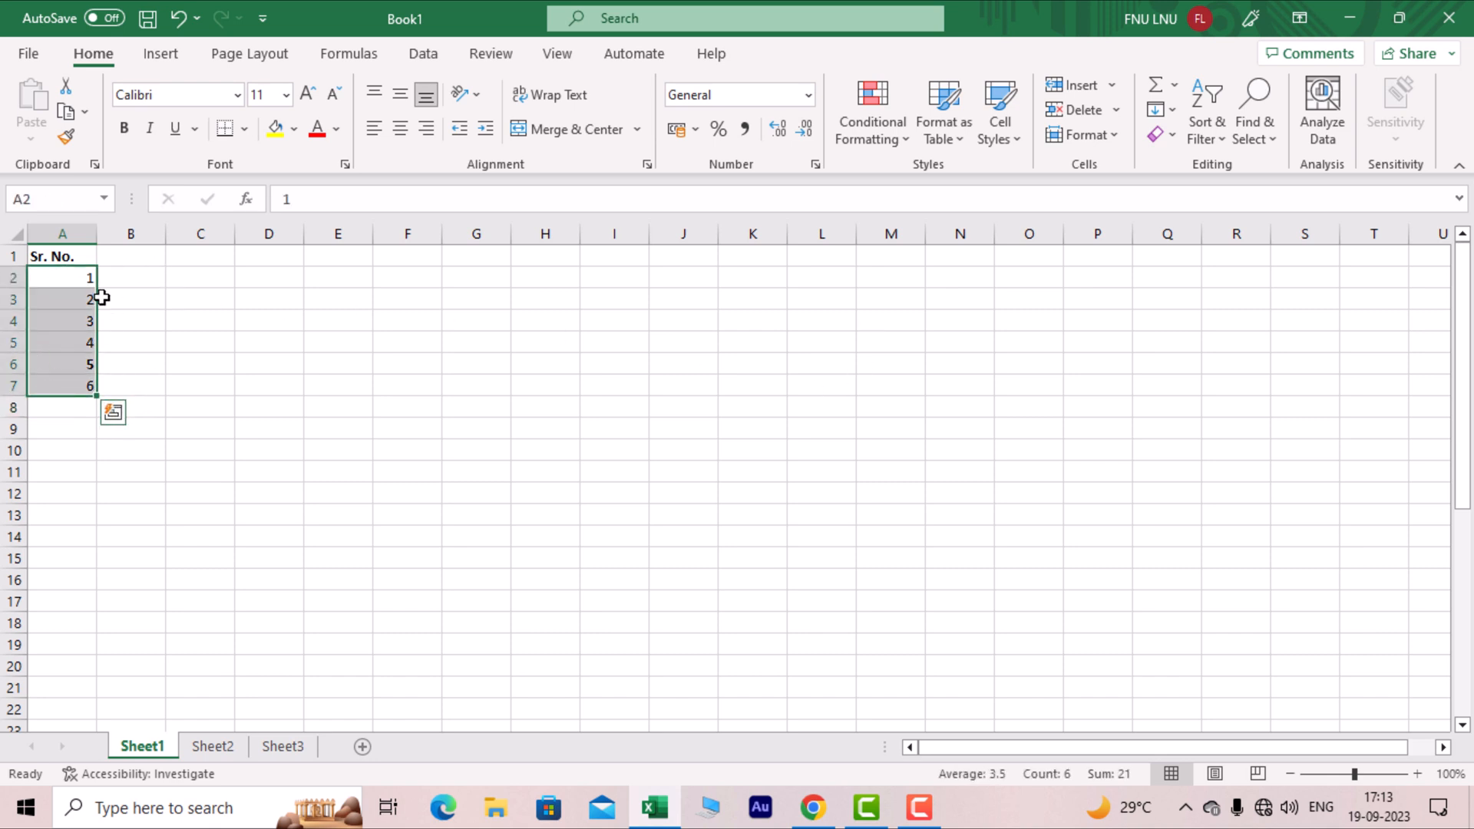
drag(68, 278, 66, 756)
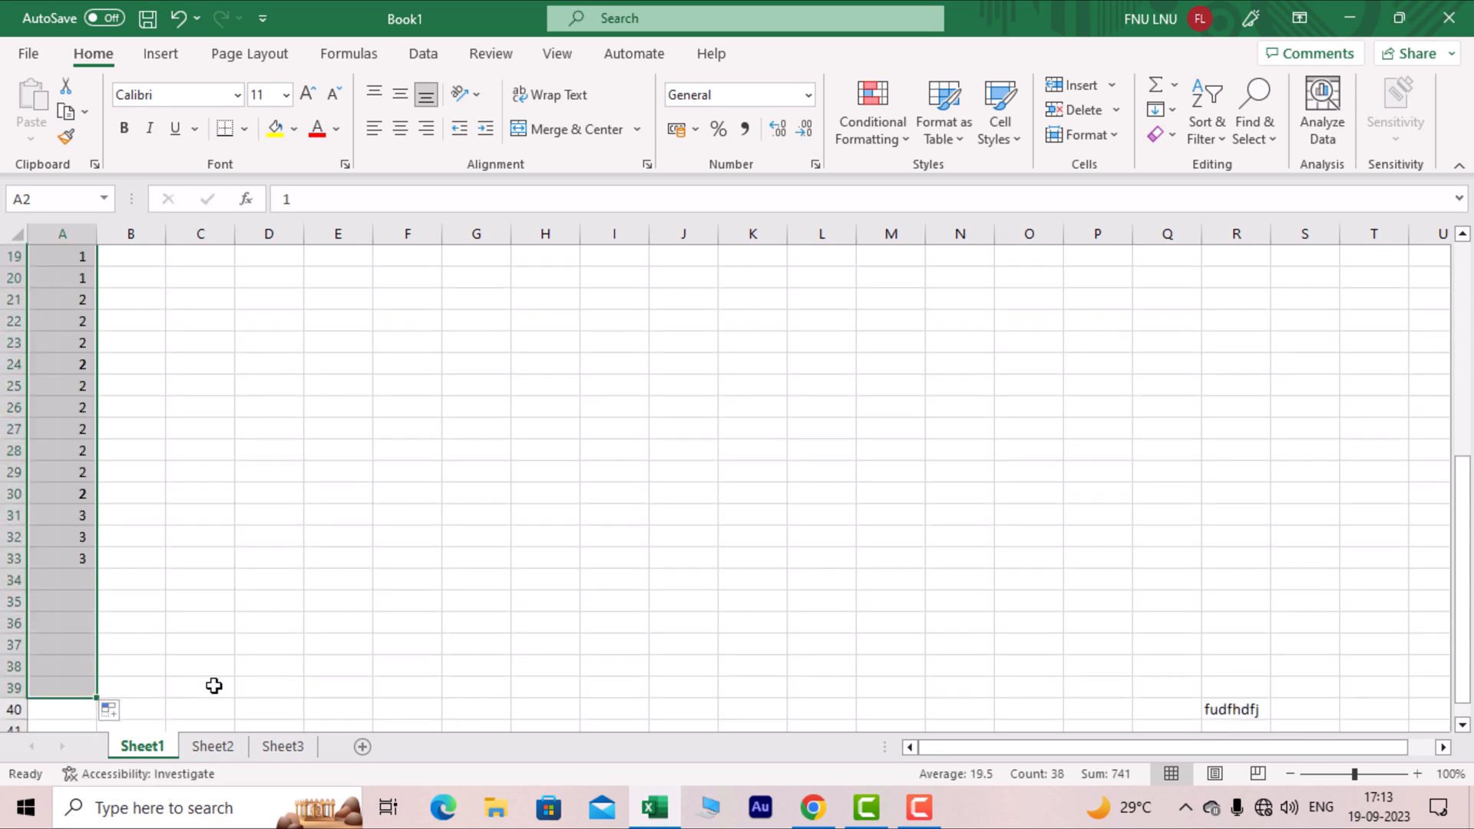
scroll(238, 633, up, 7)
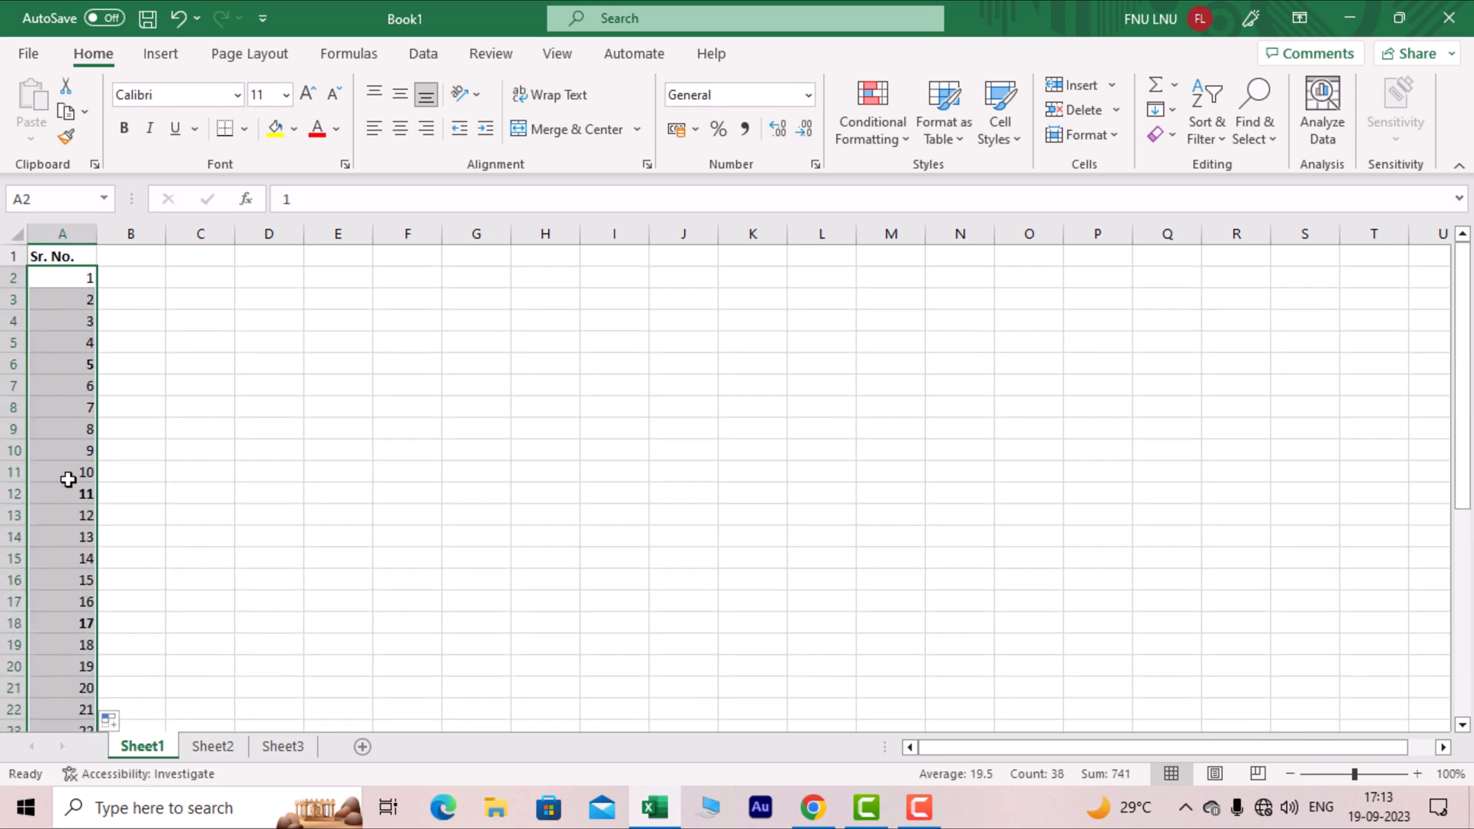
scroll(53, 572, down, 5)
scroll(67, 454, down, 7)
scroll(62, 444, up, 12)
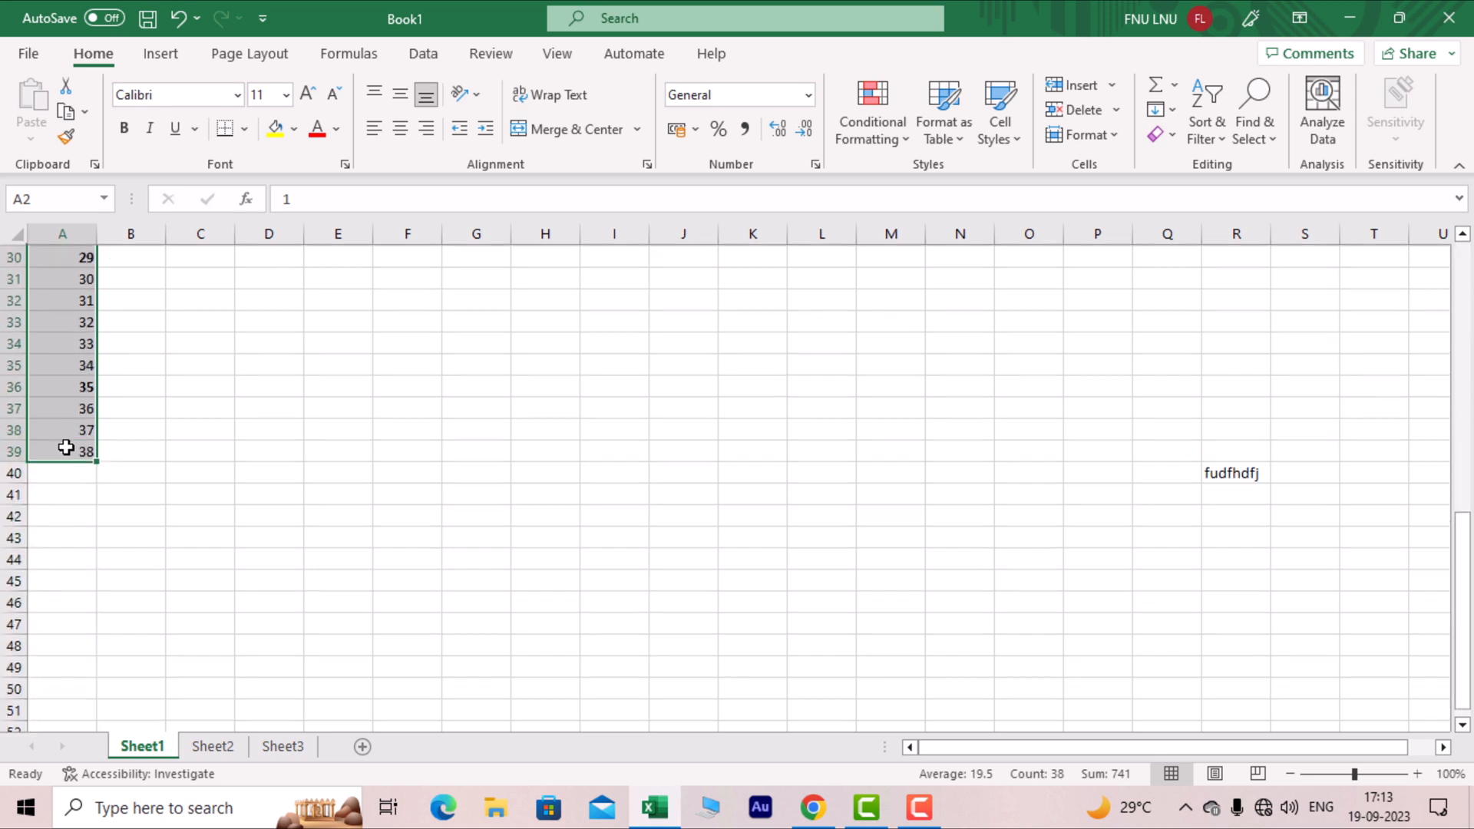
Enter the dates 1-9-2023 in cell C2 and 2-9-2023 in cell C3
click(164, 276)
click(188, 276)
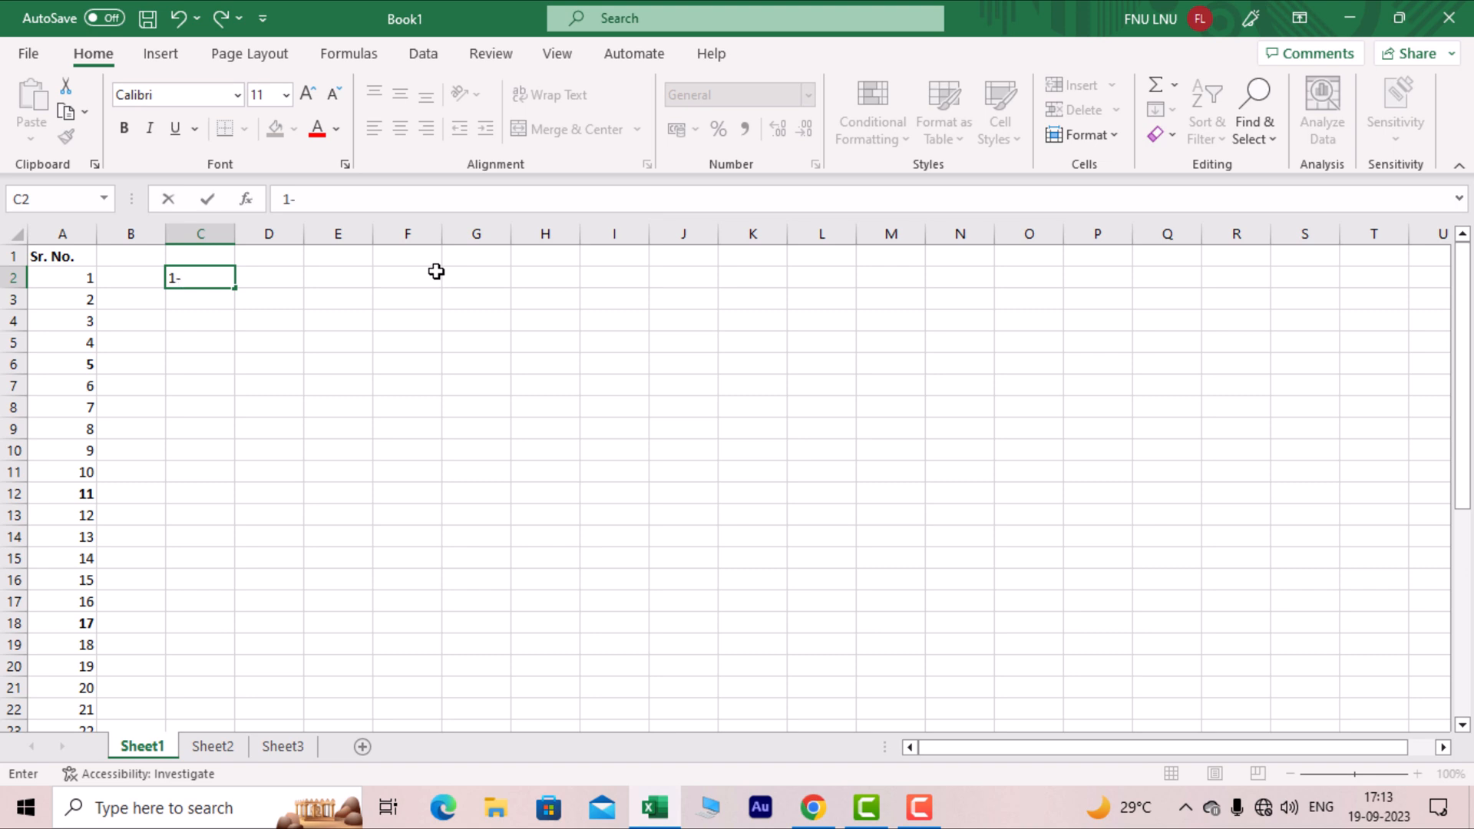
text(9-2023)
key(Return)
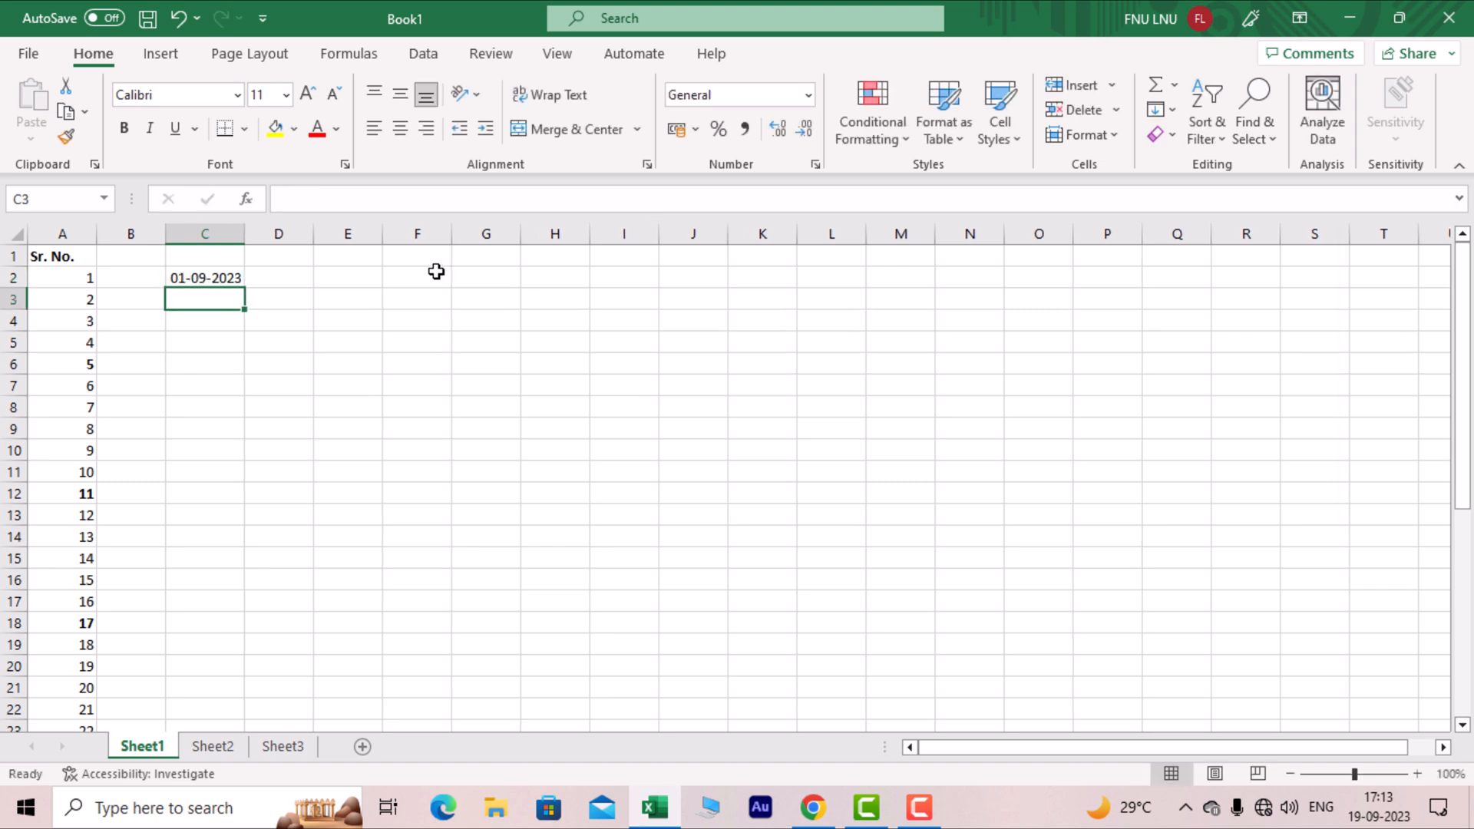
text(2-9-203)
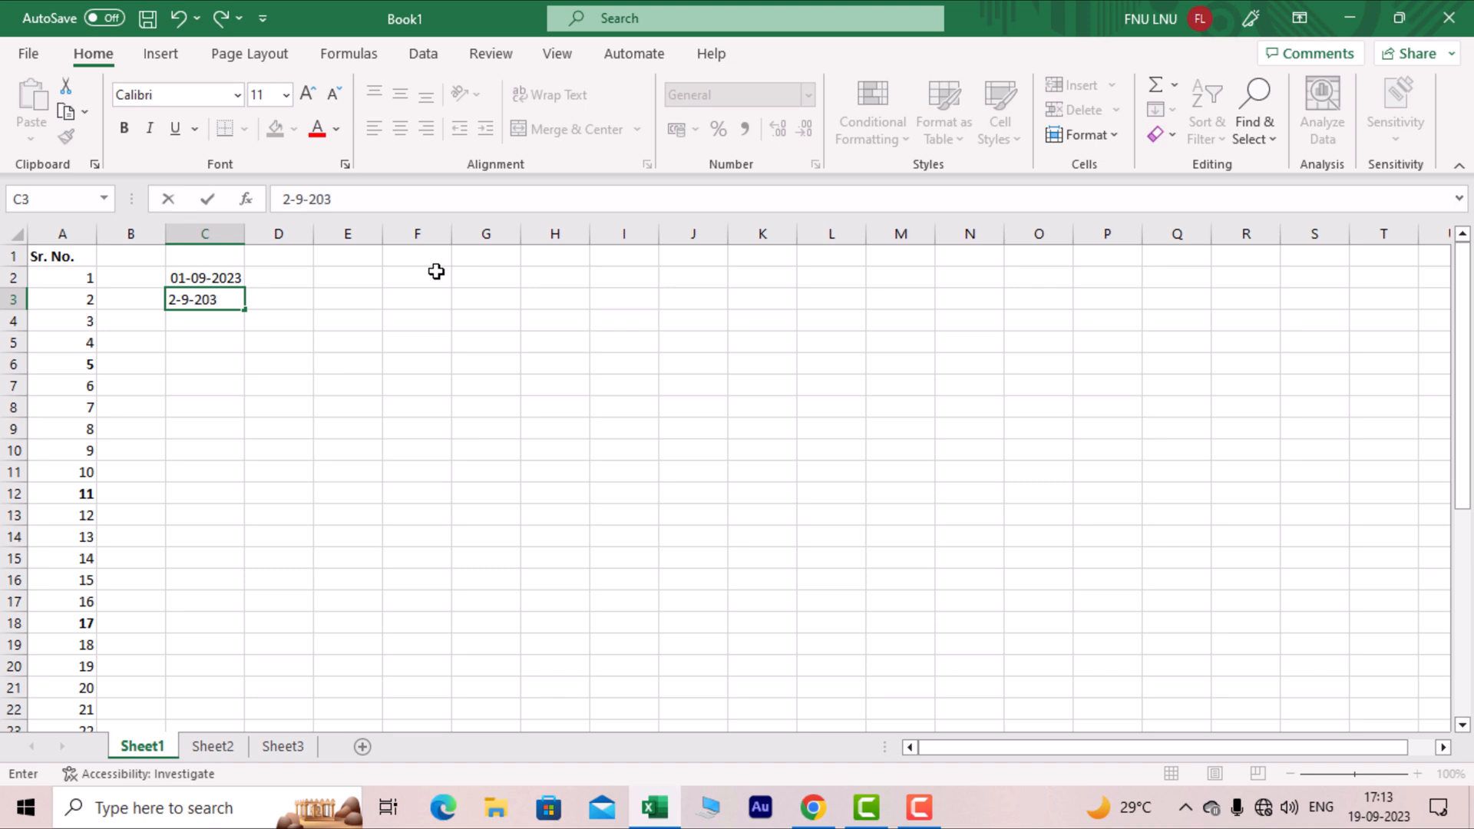
key(BackSpace)
text(23)
key(Return)
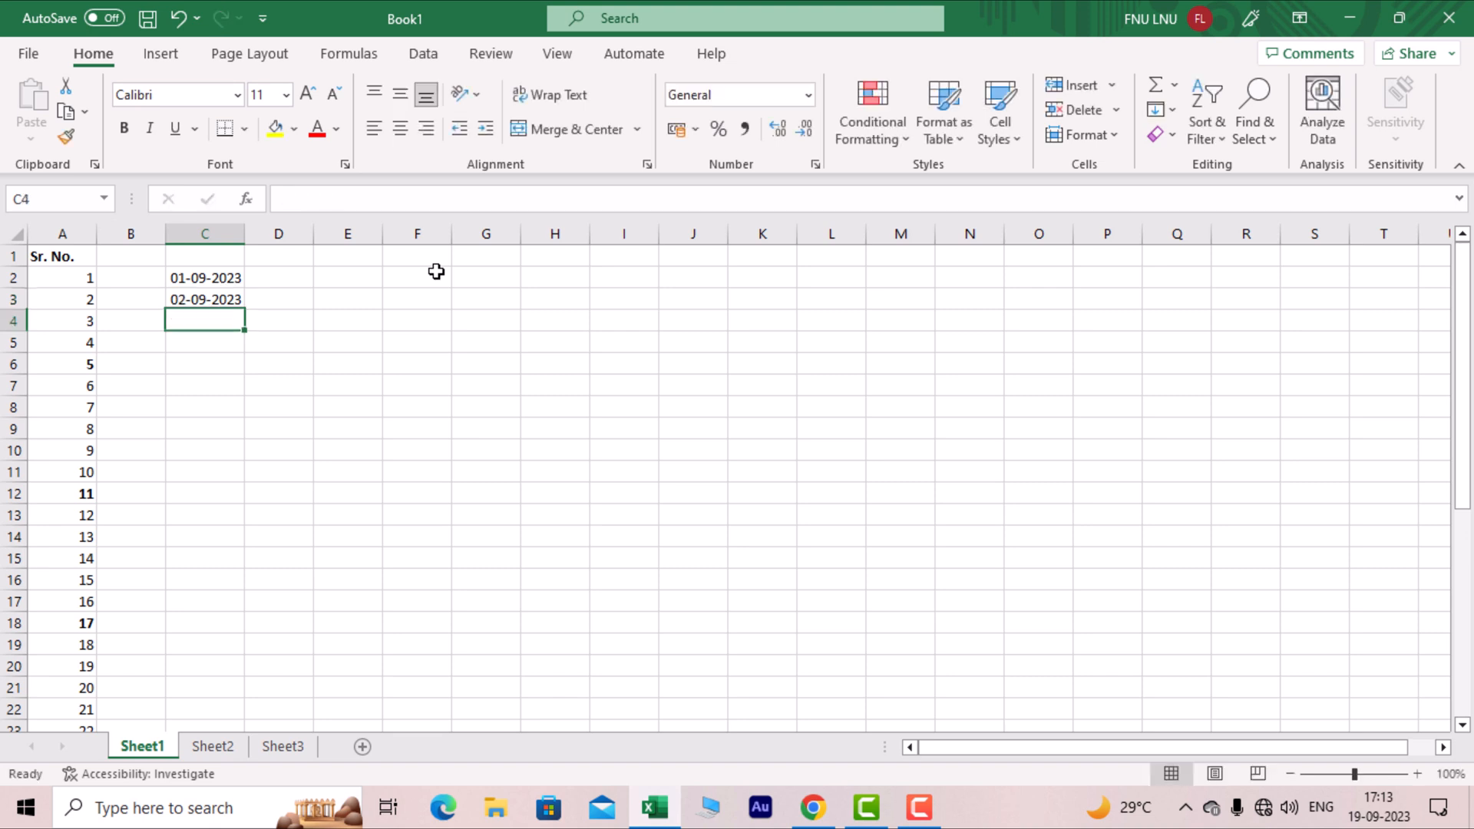
Extend the dates in C2:C3 as a daily series down to 29-09-2023 in cell C30, and auto-fit column C
drag(198, 284, 213, 754)
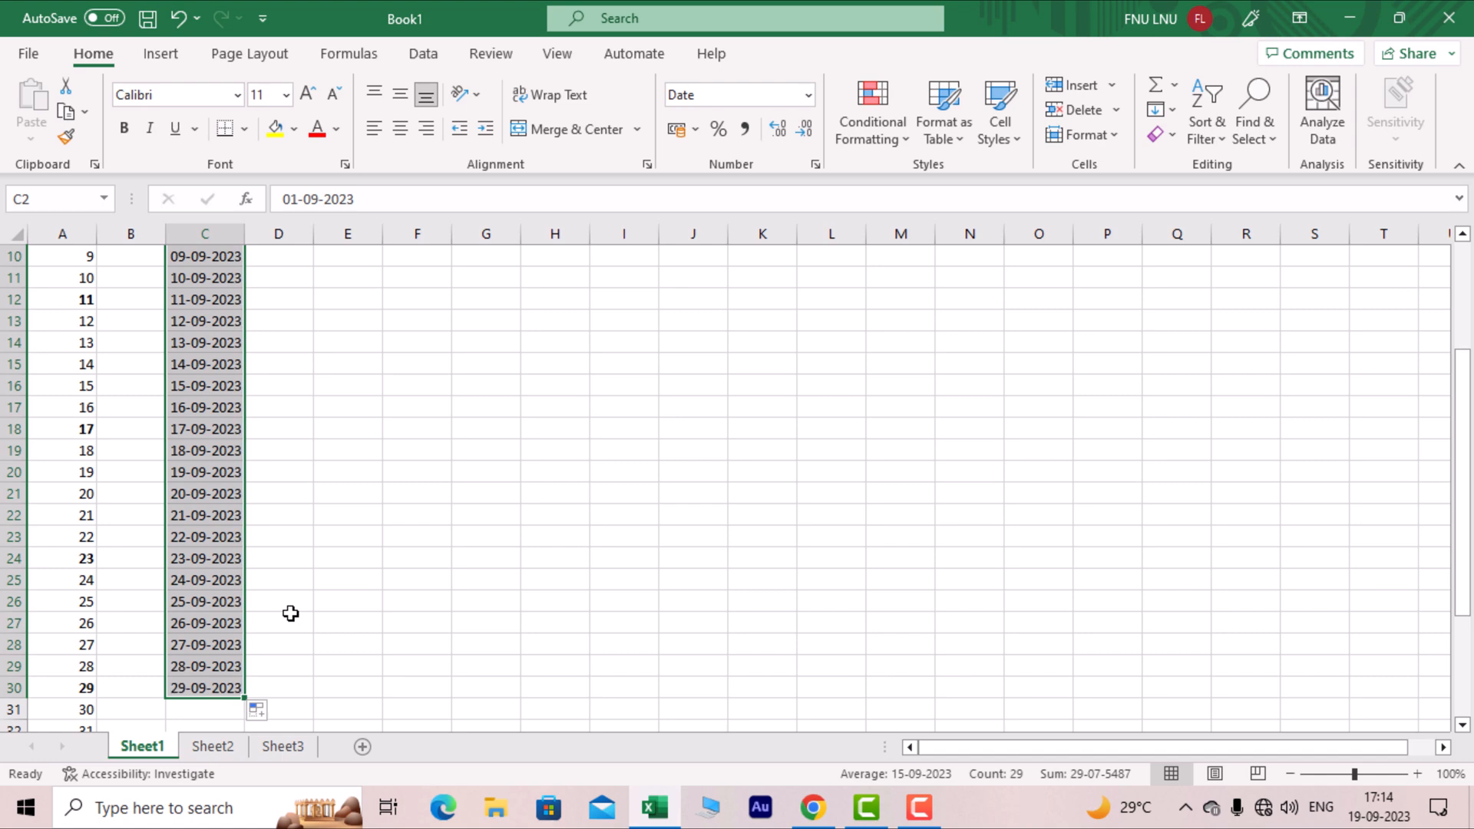
scroll(290, 612, down, 3)
scroll(289, 612, up, 6)
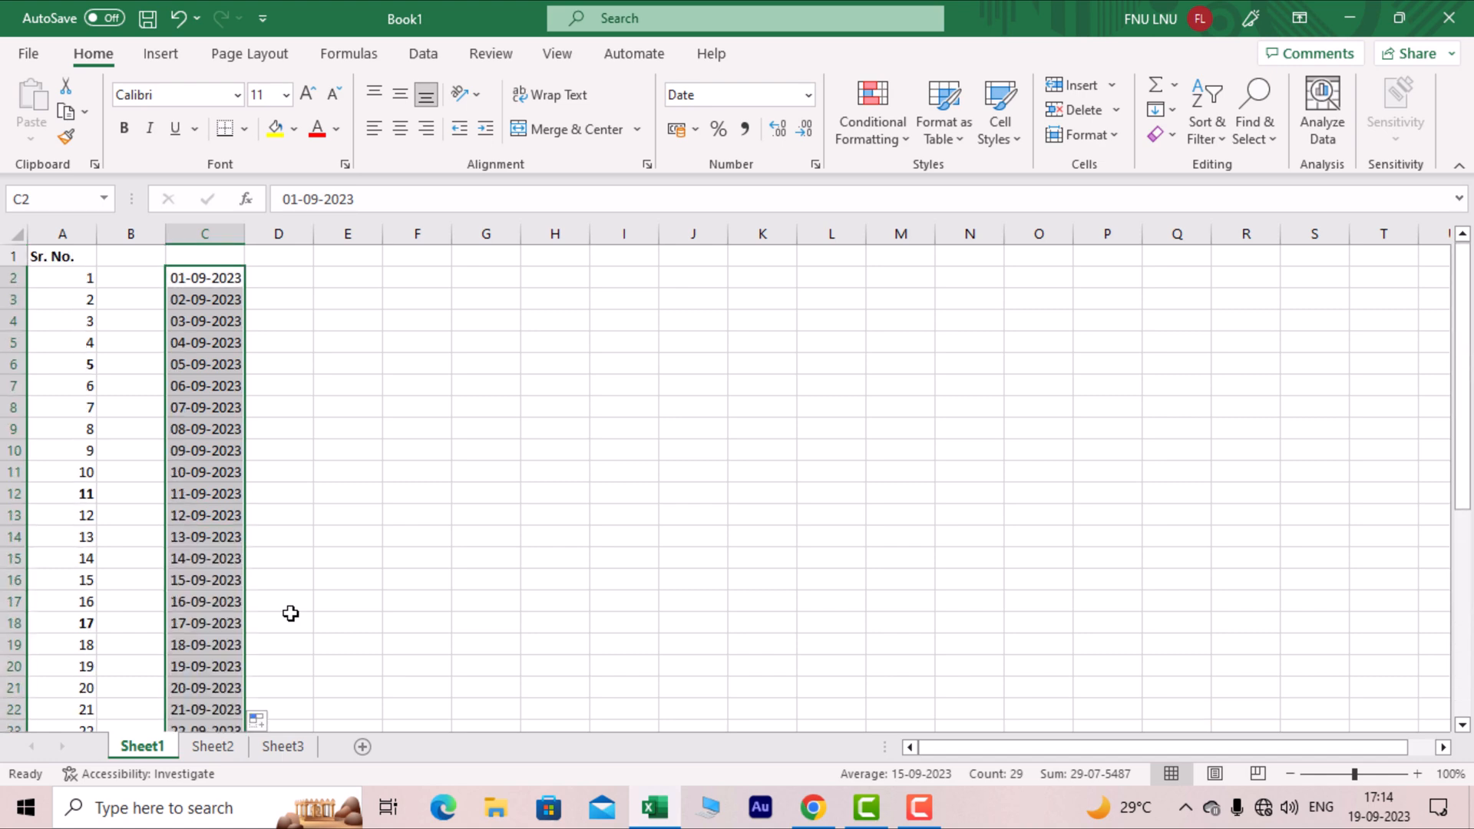
double_click(240, 234)
Enter the months Jan-23, Feb-23 and March-23 in cells E2 to E4
click(343, 281)
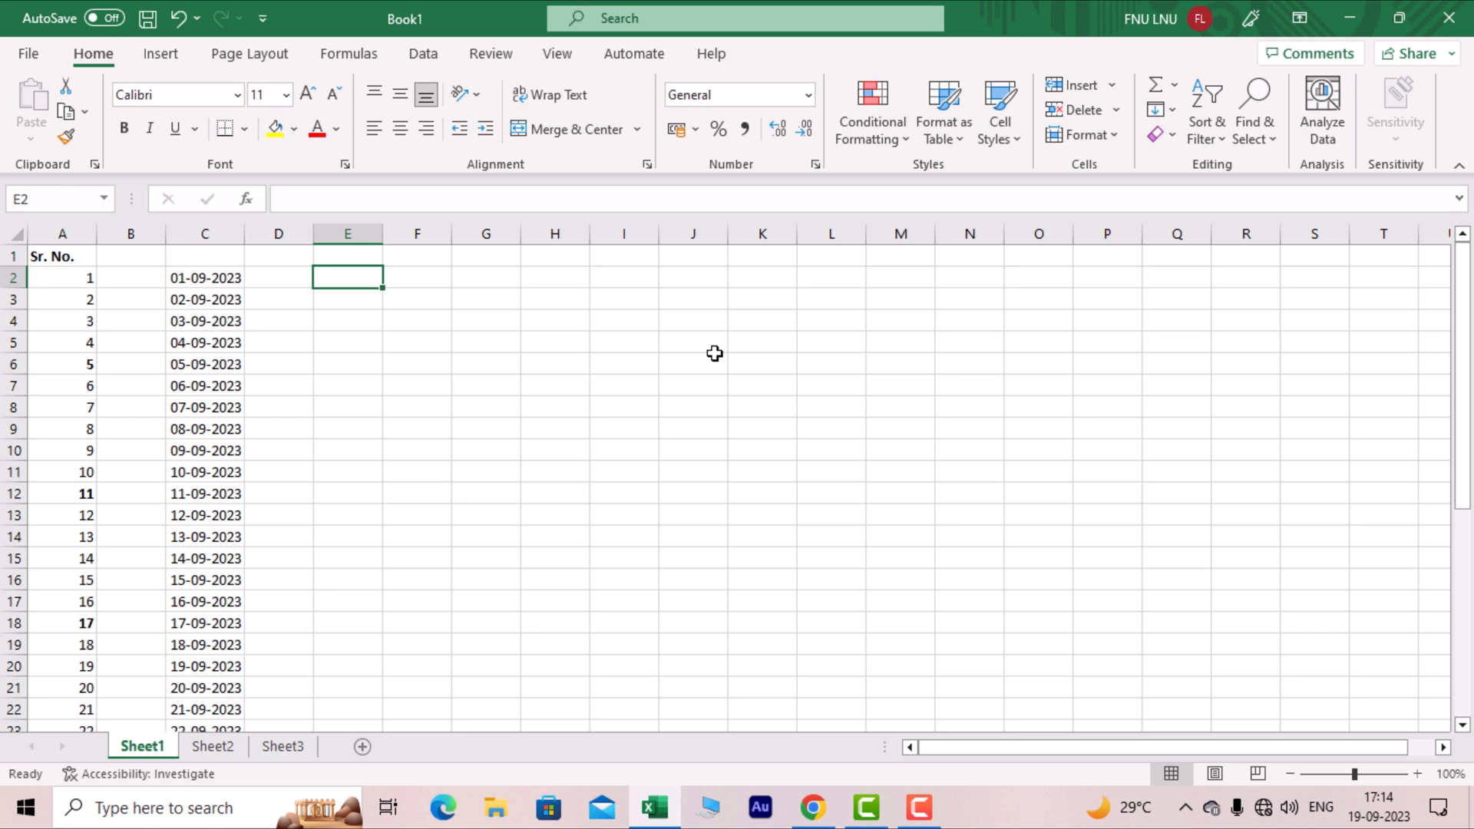
text(Jan)
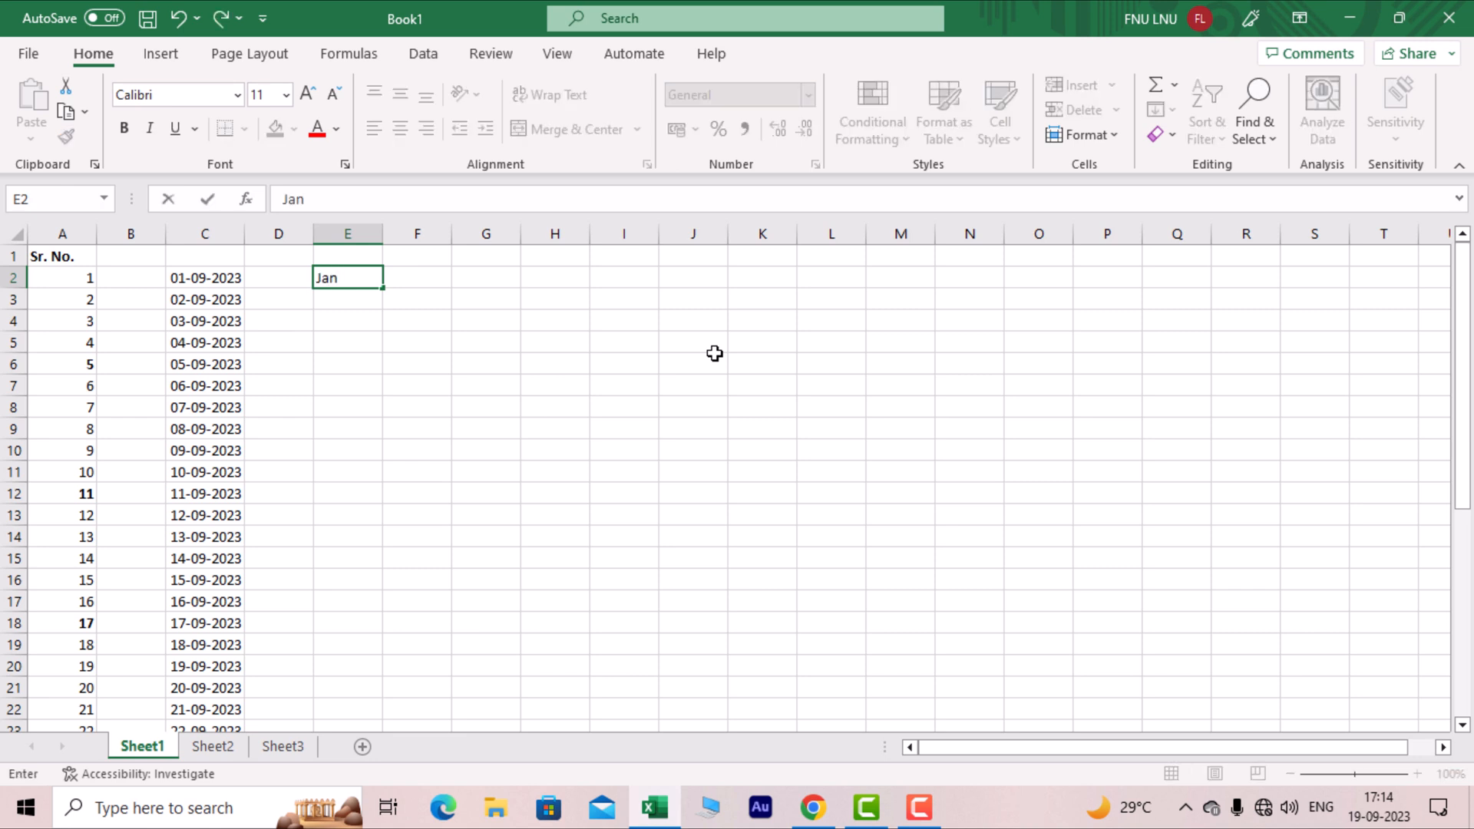
text(-23)
key(Return)
text(M)
key(BackSpace)
text(F)
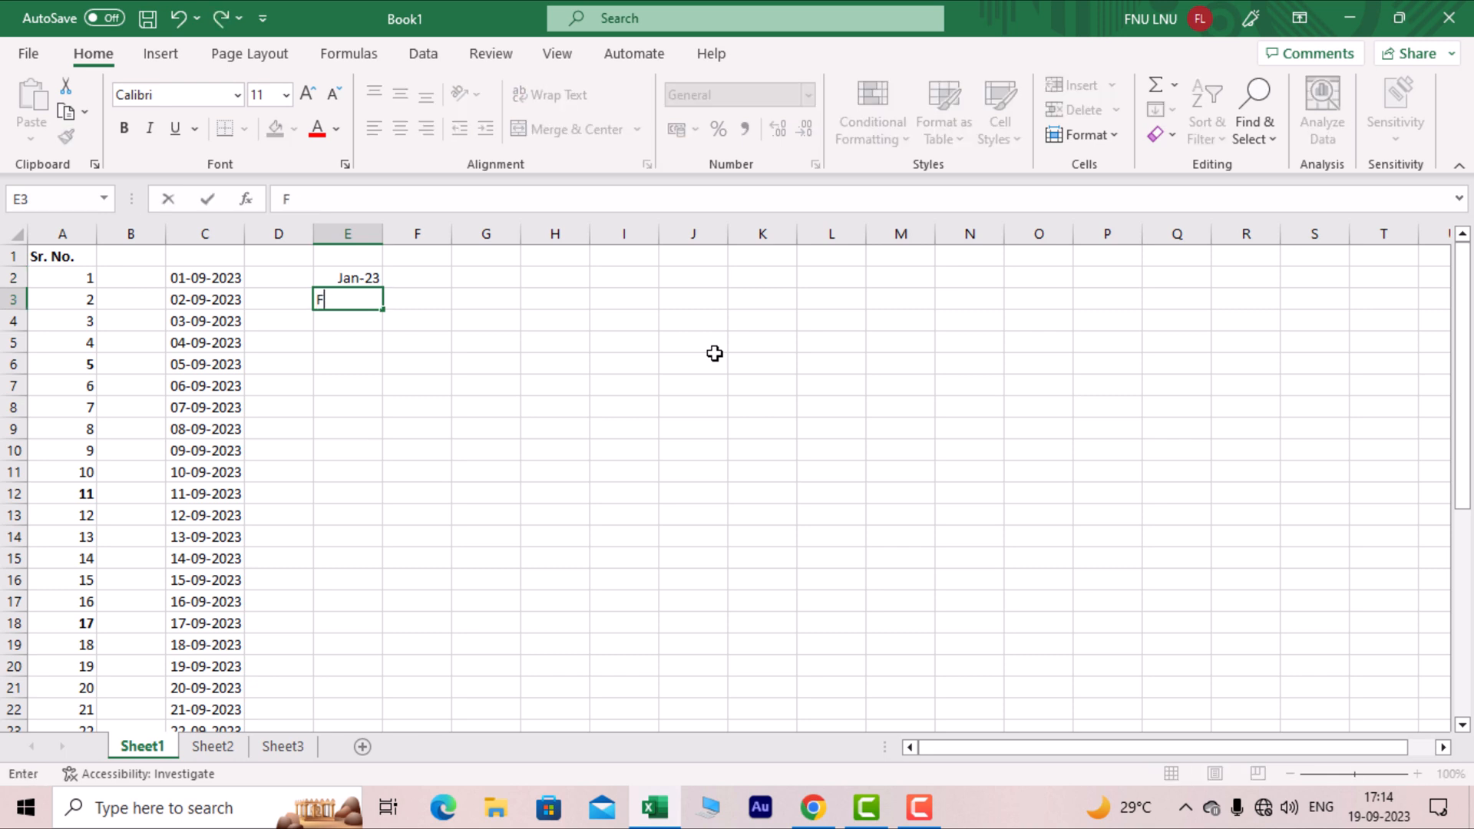
text(eb-23)
key(Return)
text(M)
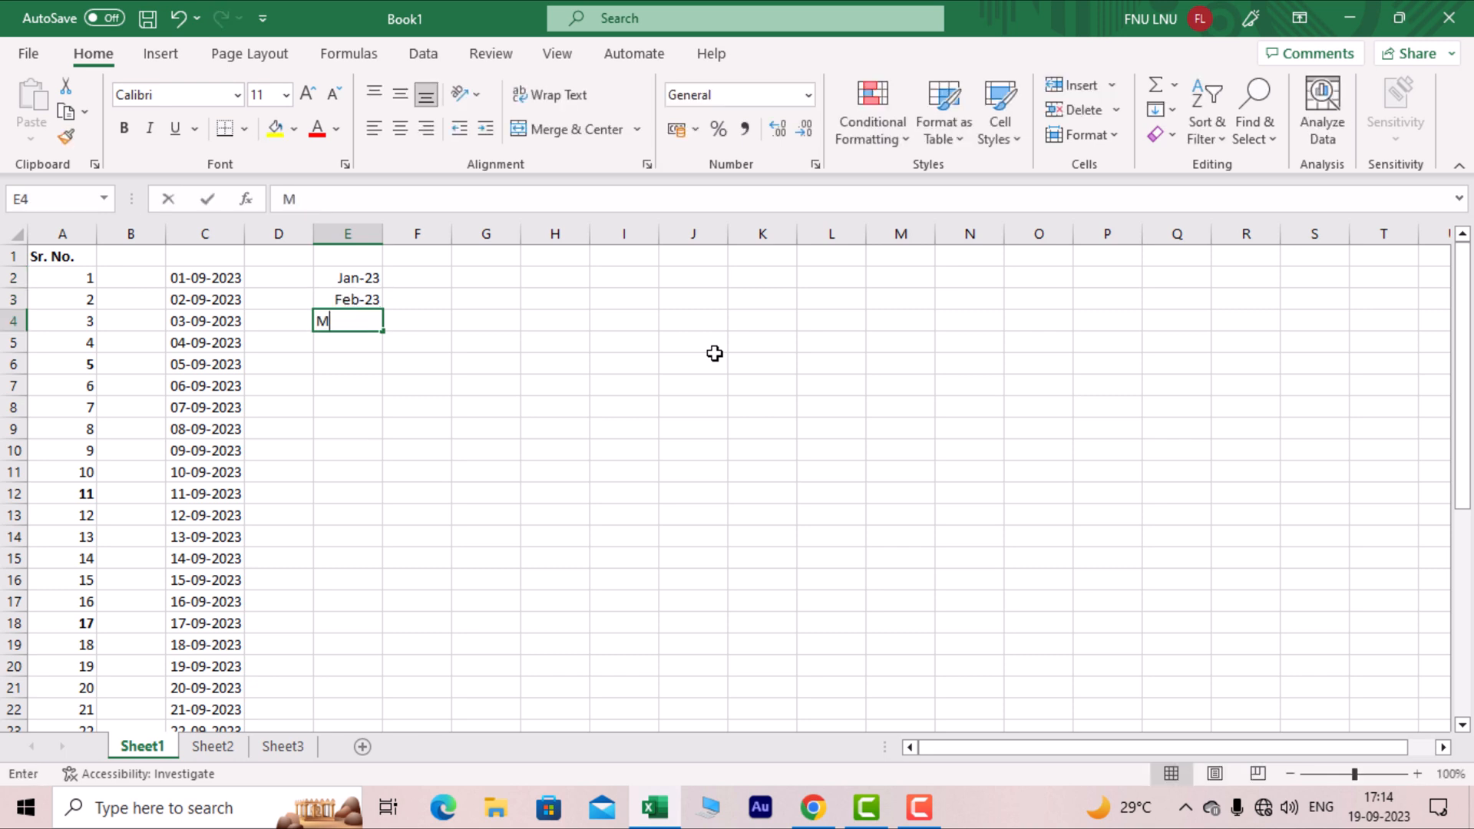
text(arch-23)
key(Return)
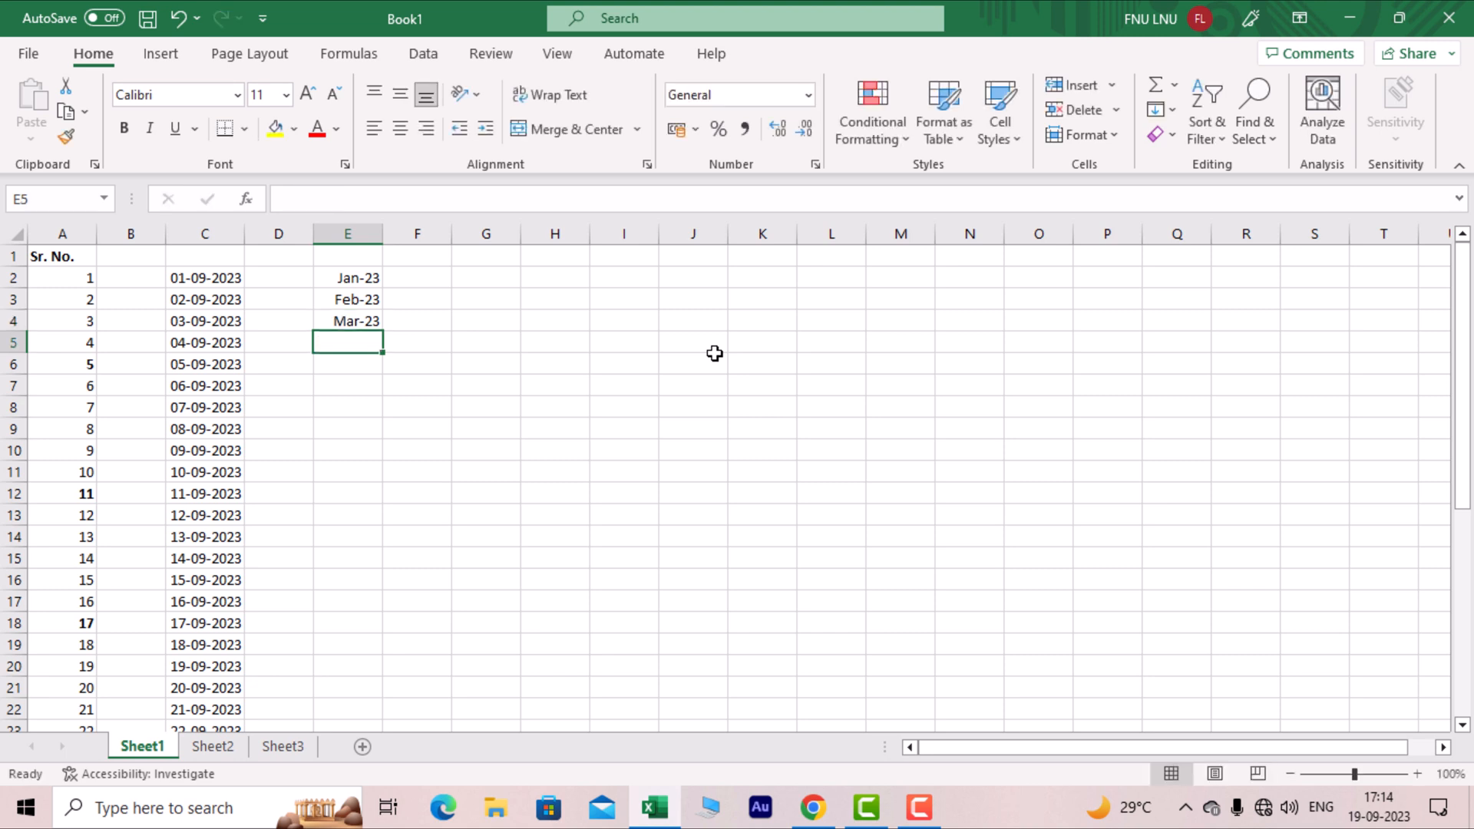
Extend the months in E2:E4 as a monthly fill series down column E beyond Sep-24, and deselect the range
drag(335, 279, 392, 722)
scroll(524, 532, up, 1)
click(495, 494)
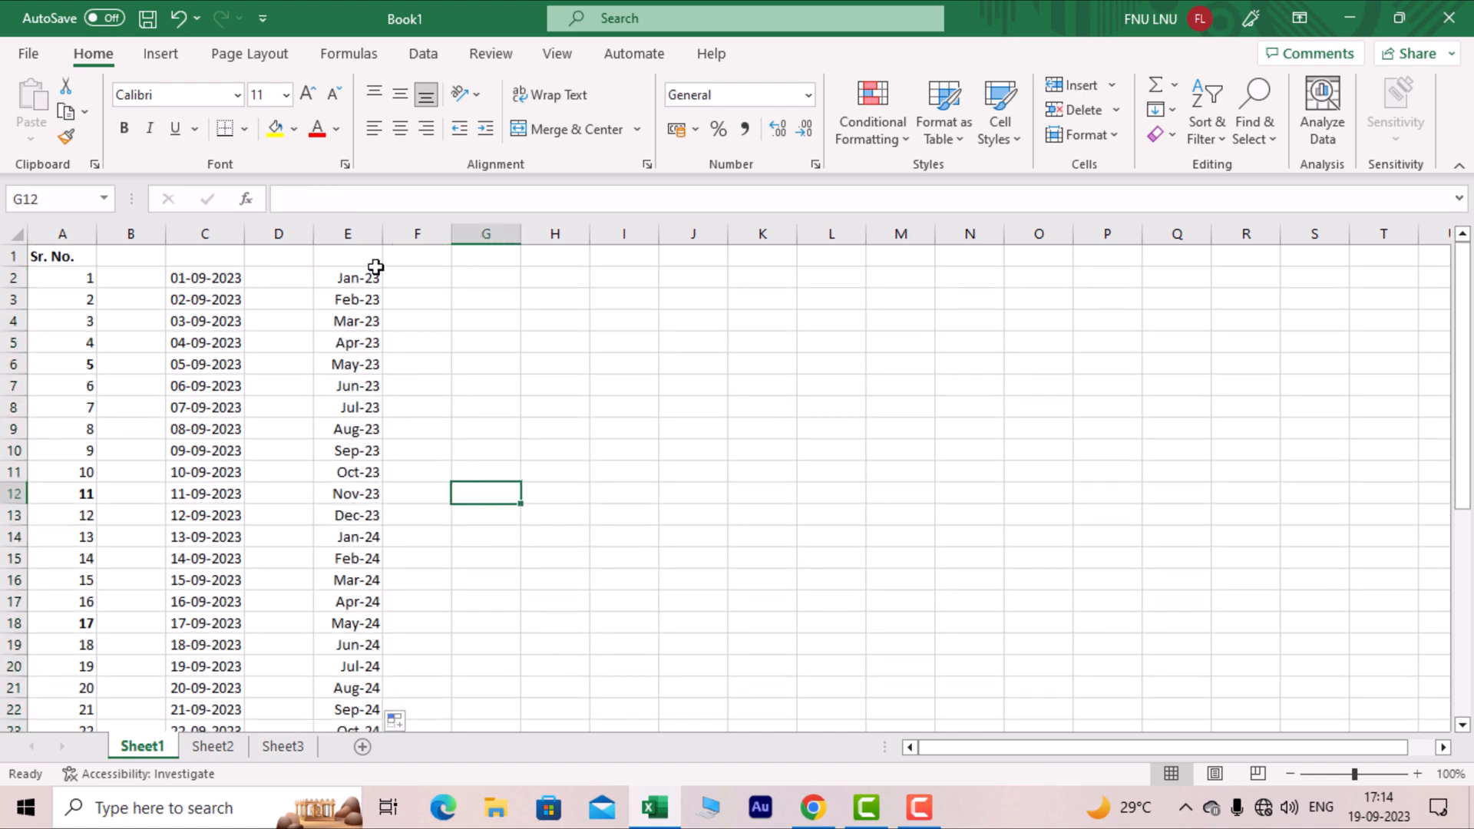
Select the months in E2:E11, the block E2:F7, and finally the empty cell F2 beside the first month
drag(365, 278, 363, 472)
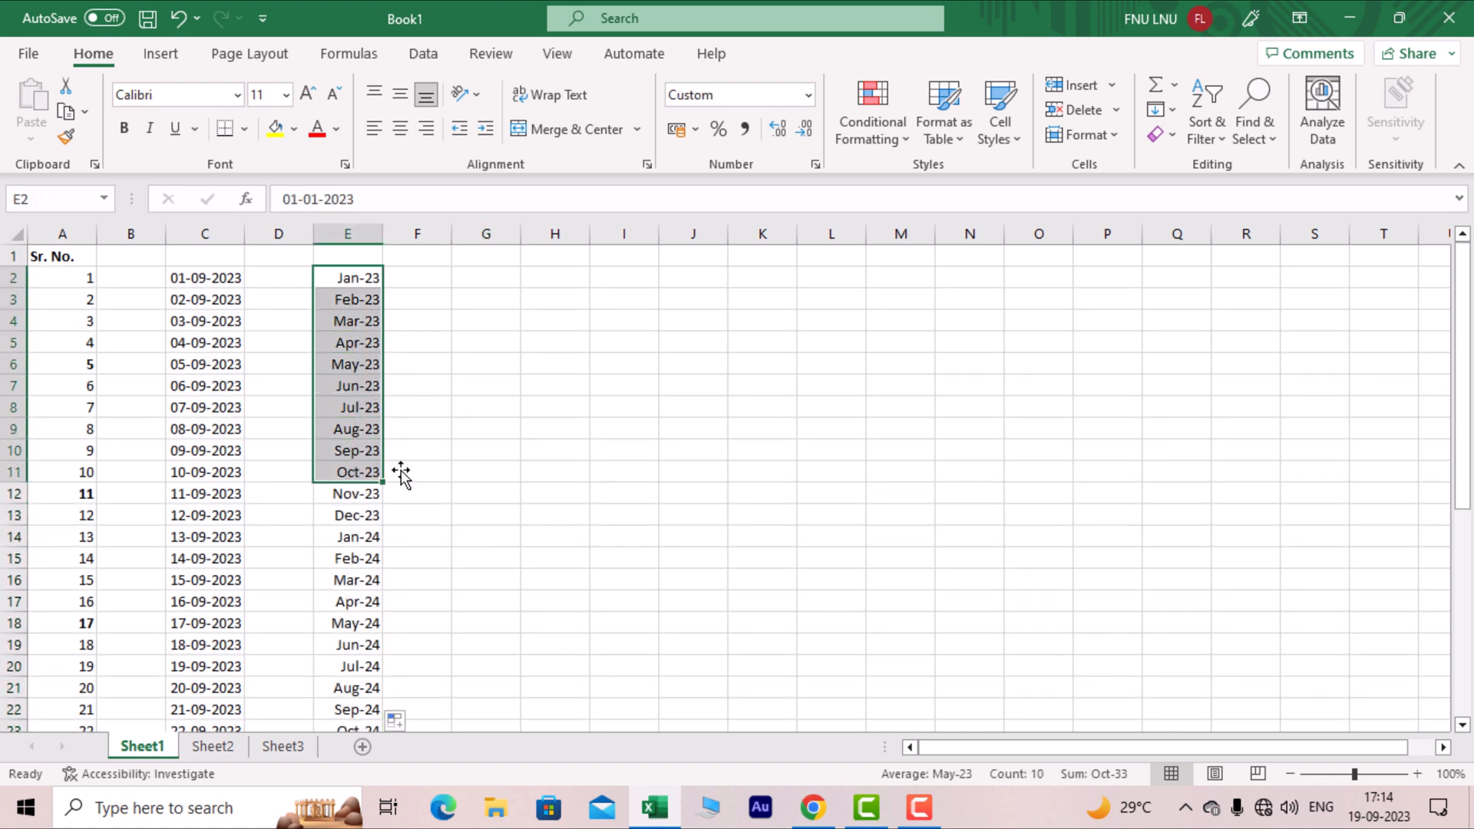
click(491, 450)
drag(363, 280, 386, 377)
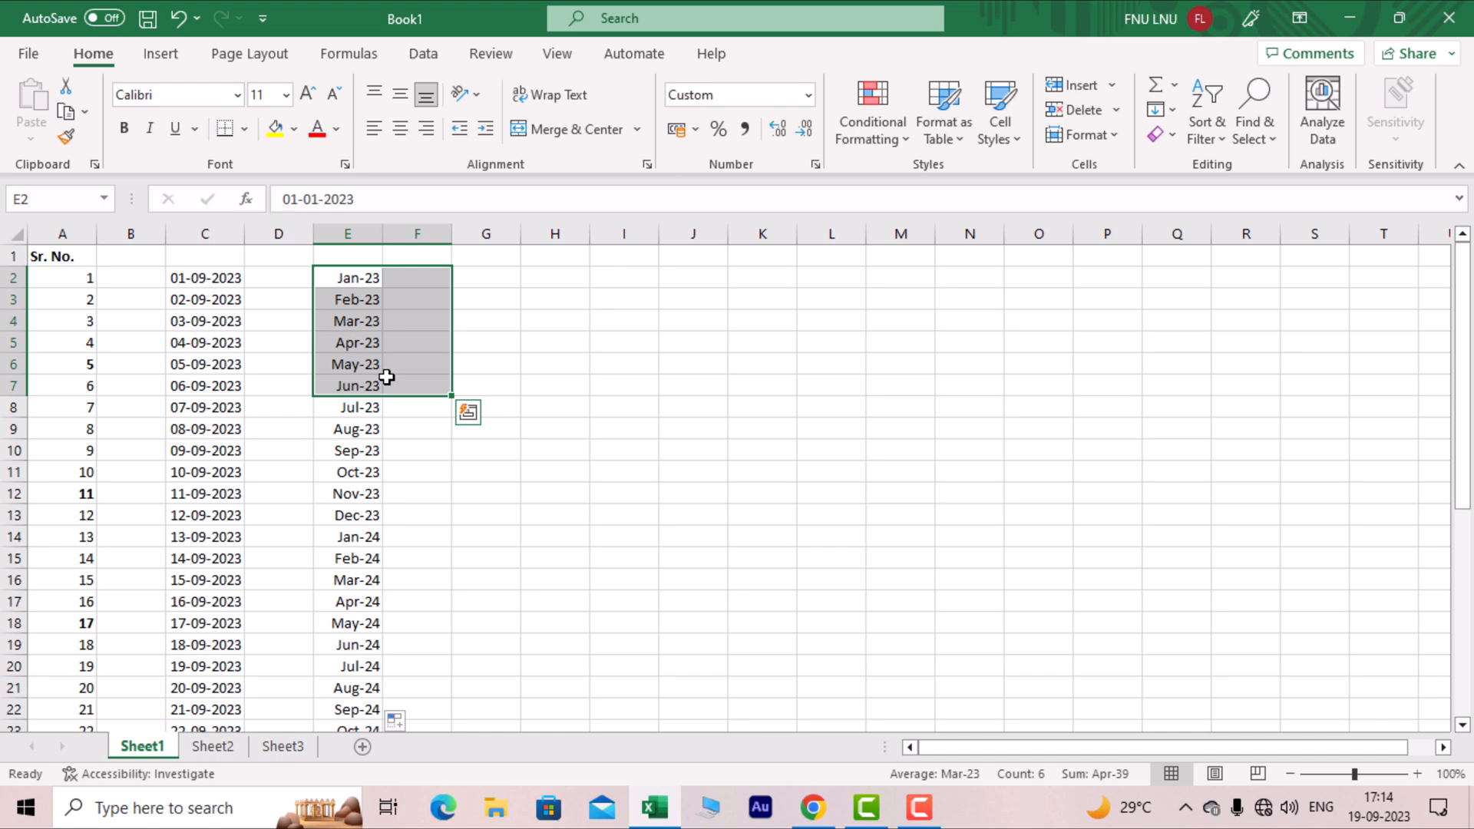
click(423, 286)
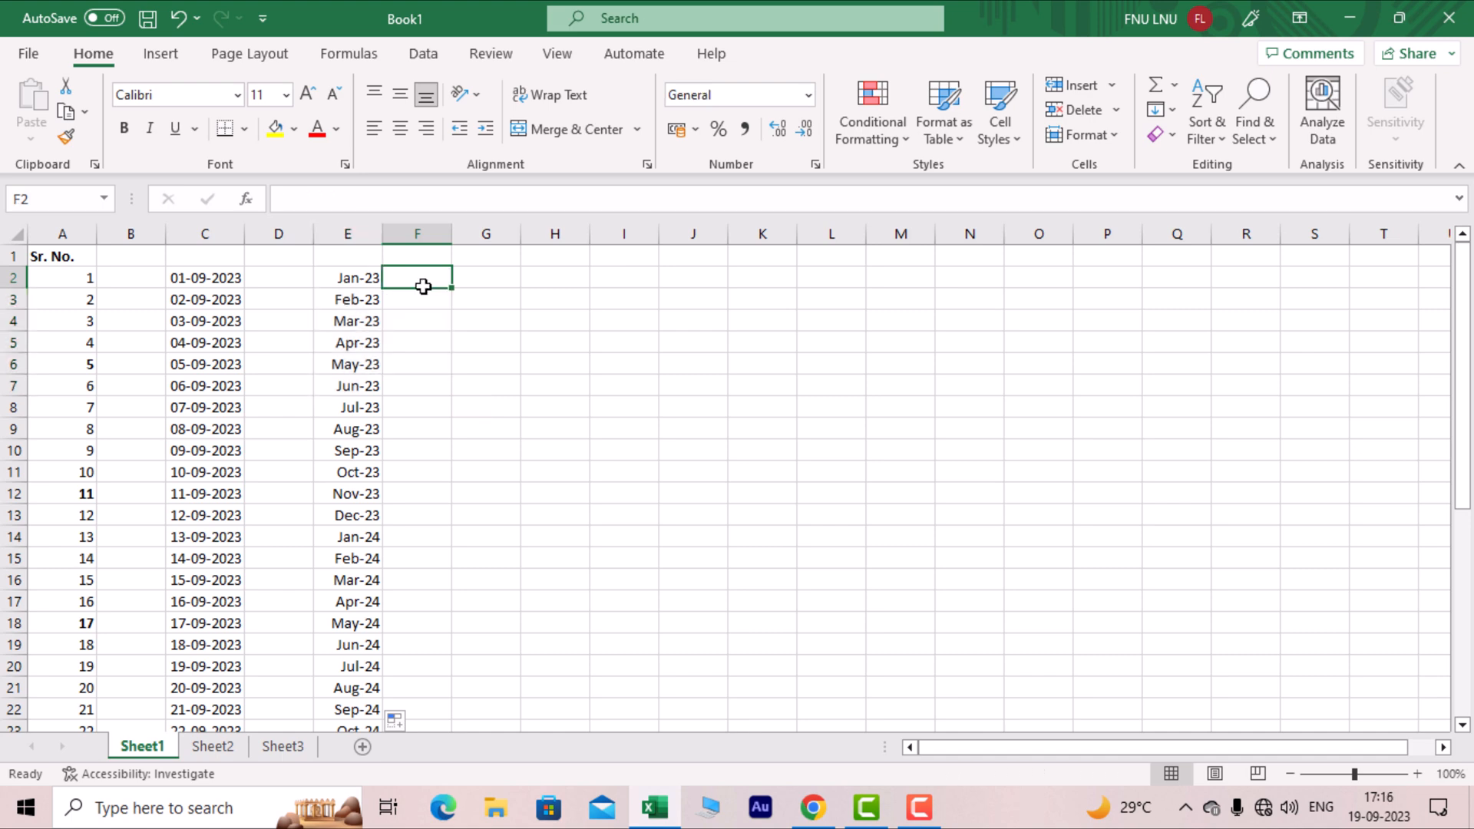